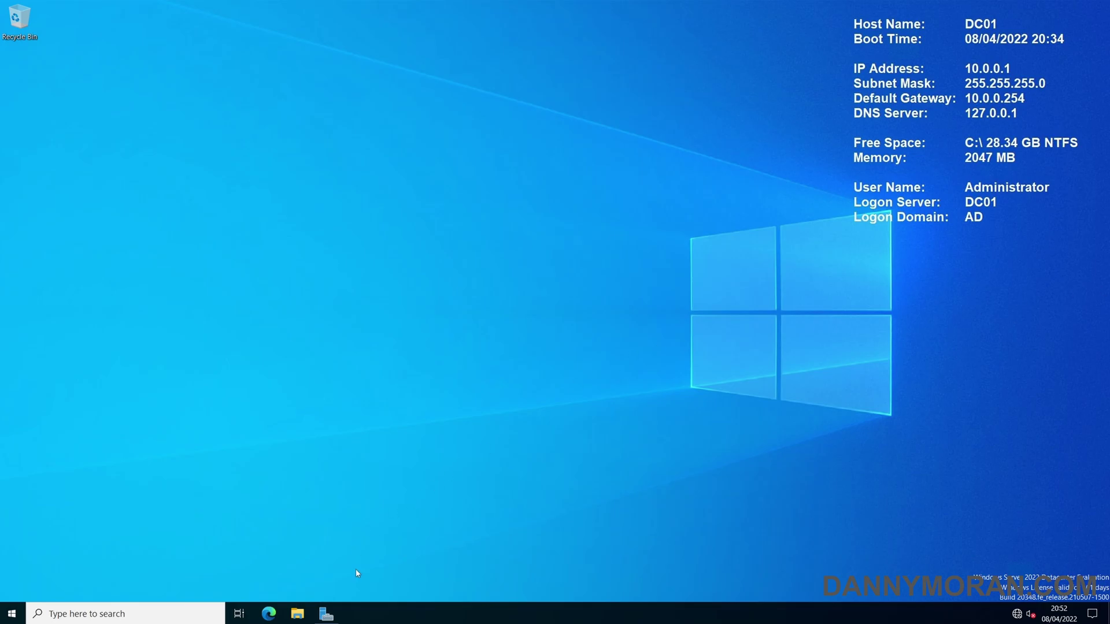
Step: Open Active Directory Users and Computers from Server Manager
left_click(326, 614)
left_click(1034, 36)
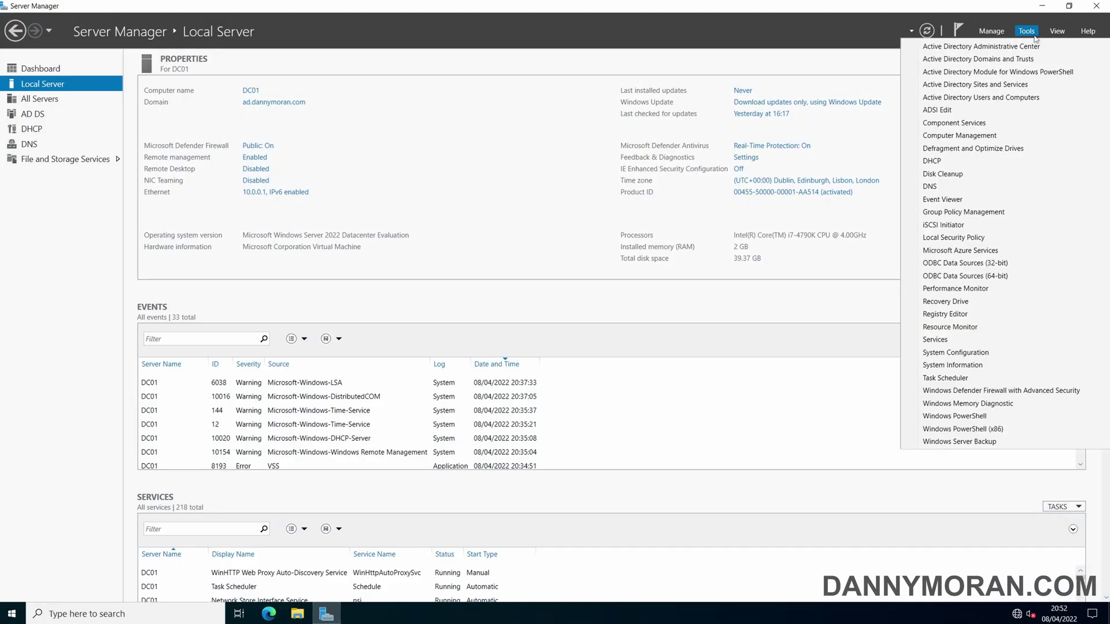
left_click(1028, 97)
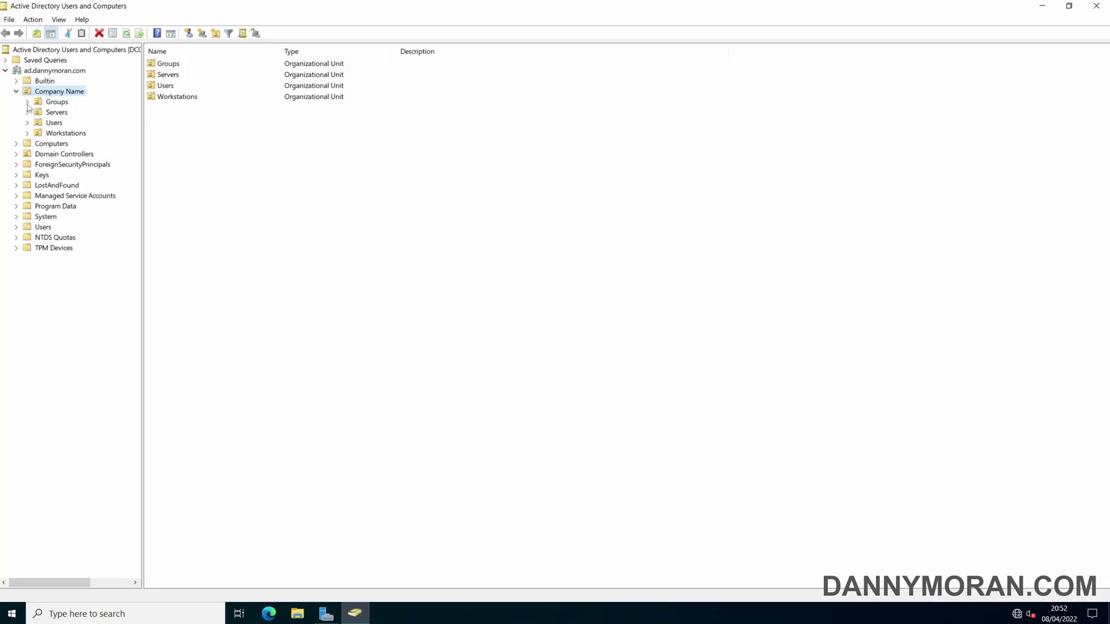
Step: Look through the Groups, Servers, Users and Workstations organizational units under Company Name
left_click(49, 103)
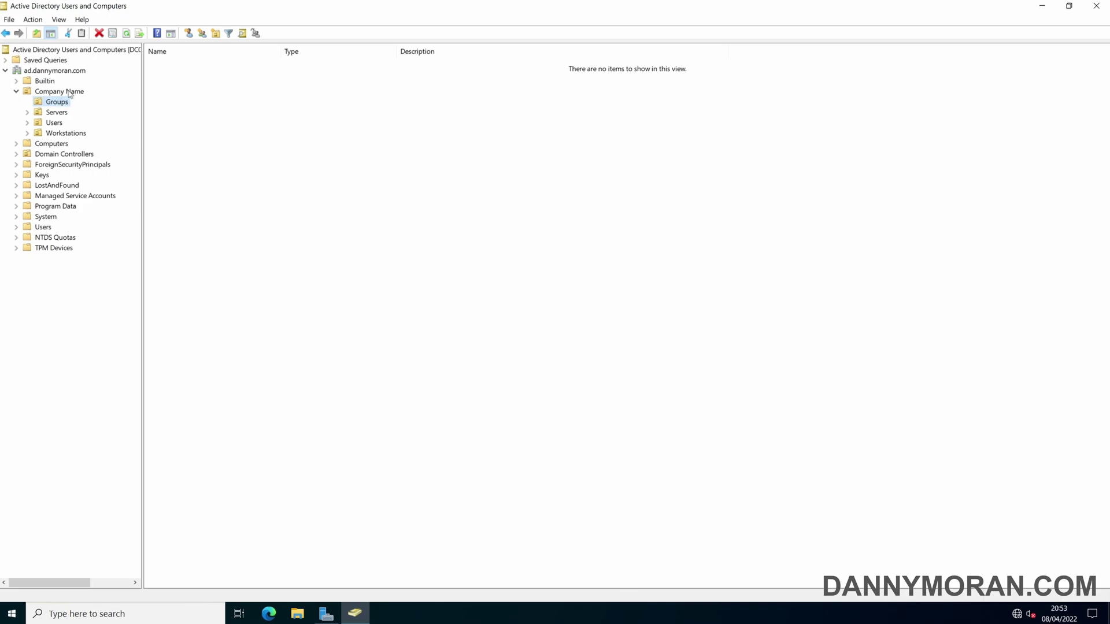
left_click(69, 93)
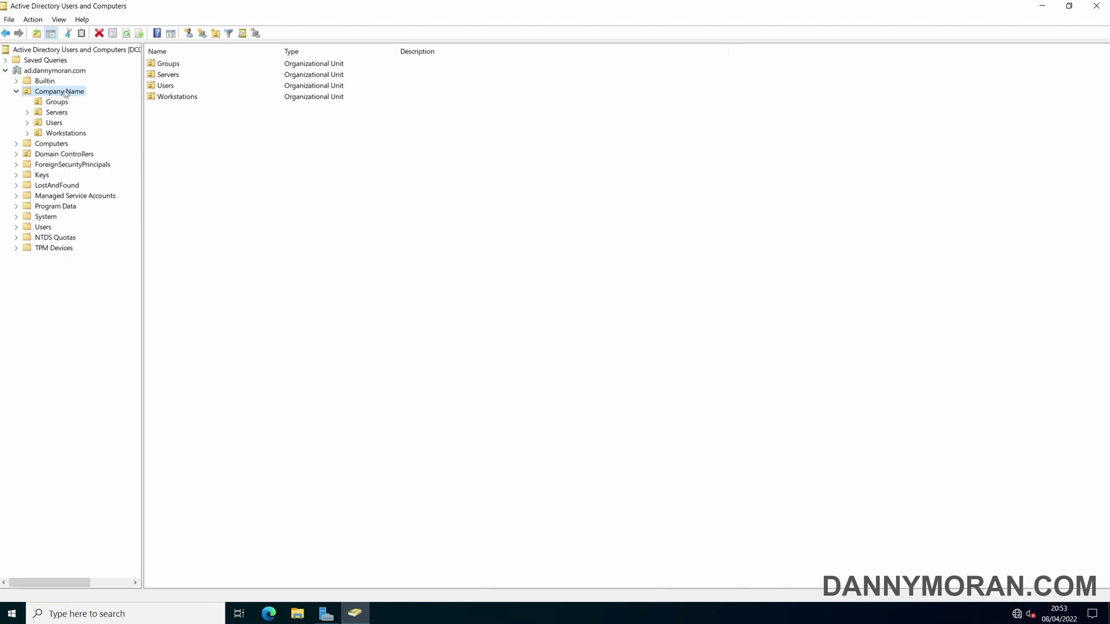
left_click(62, 103)
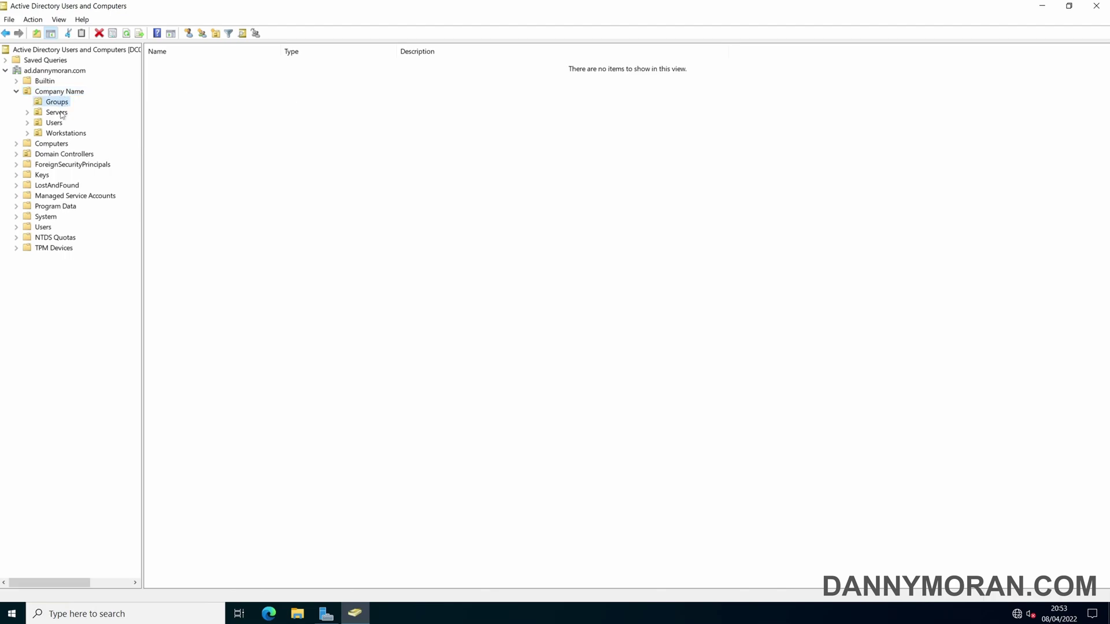
left_click(61, 113)
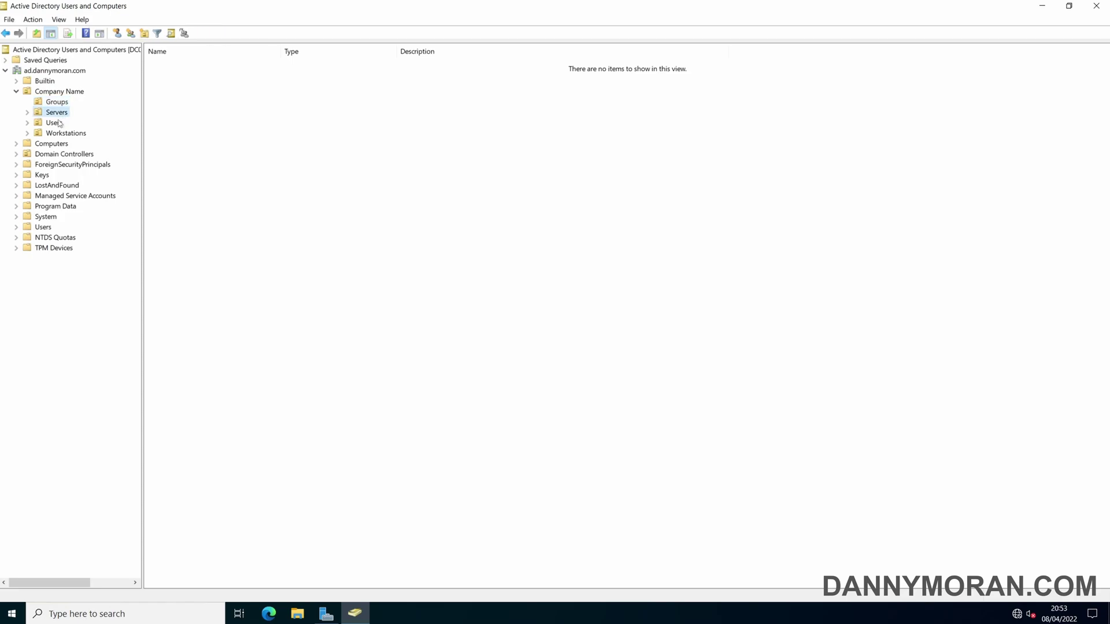
left_click(61, 123)
left_click(62, 133)
Step: Create an organizational unit named Server Administration inside the Groups unit of Company Name
left_click(60, 102)
right_click(60, 102)
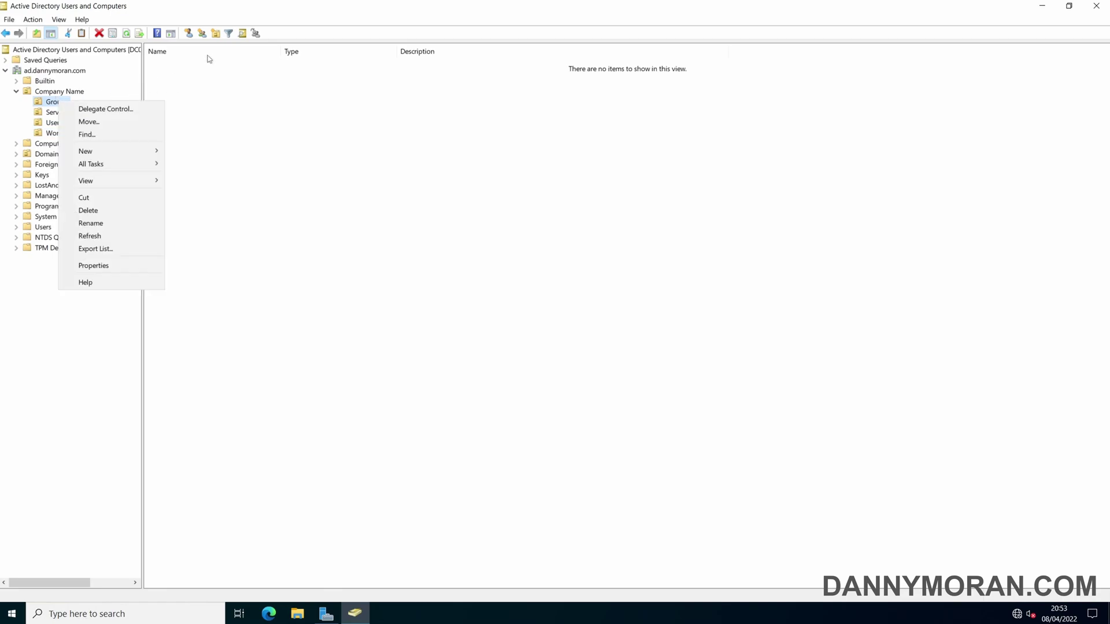
key("n")
key("o")
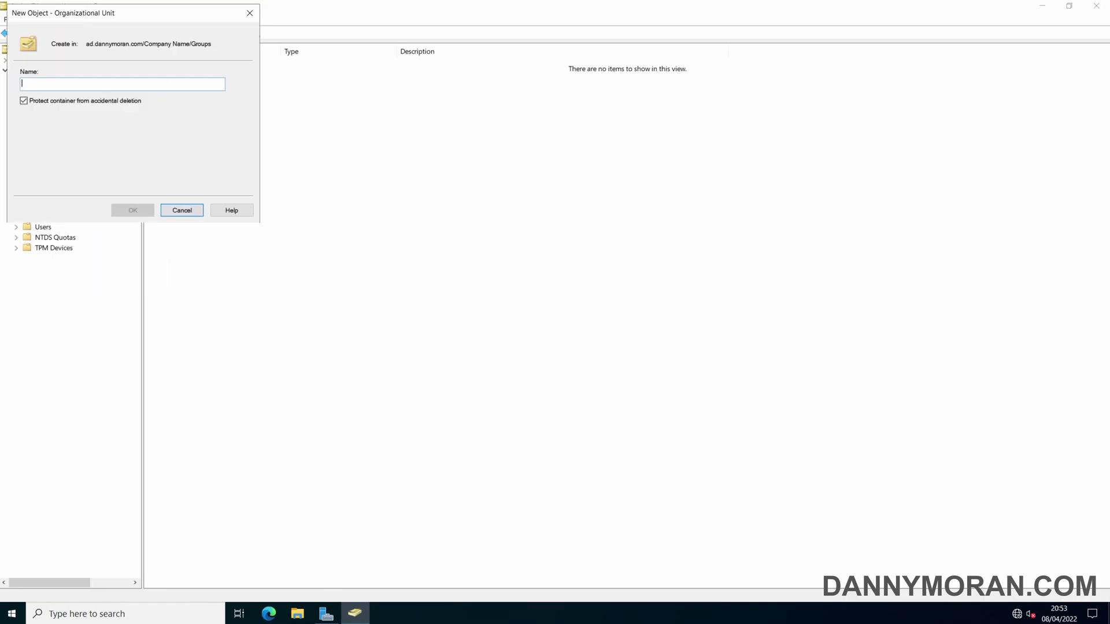
type("Serv")
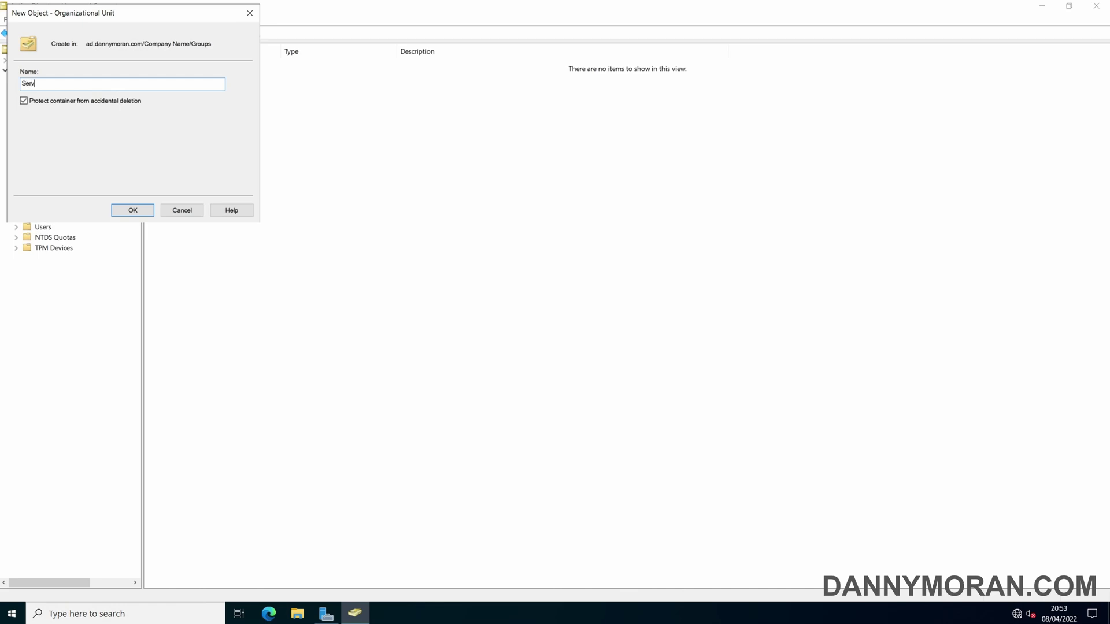
type("er Adminis")
key("BackSpace")
key("BackSpace")
key("BackSpace")
key("BackSpace")
type("inistration")
key("Return")
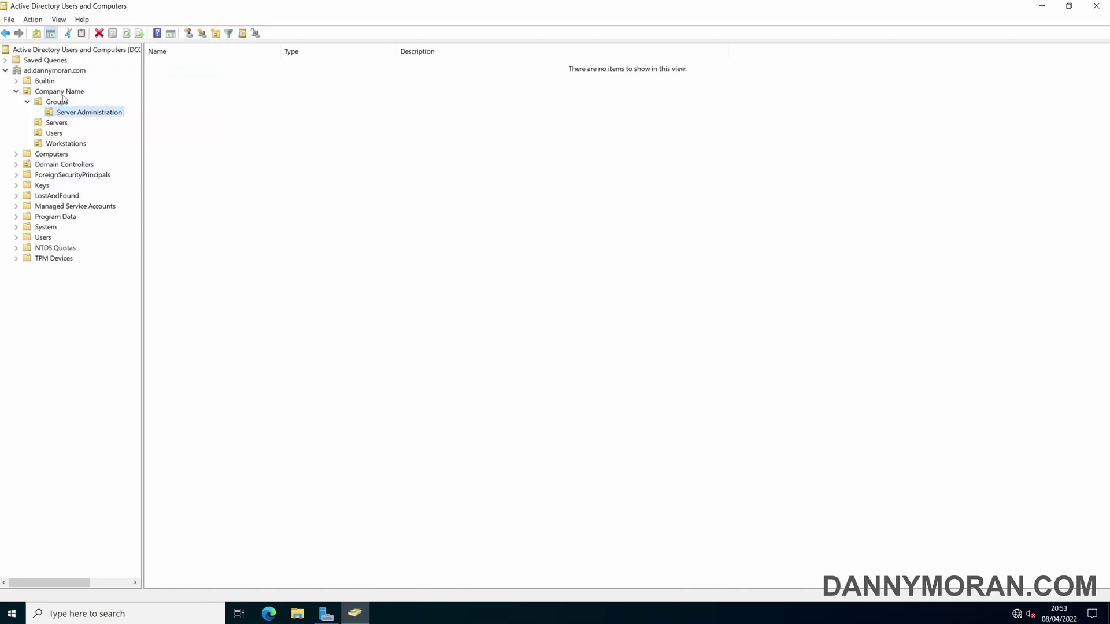
Step: Create a second organizational unit named Workstation Administration inside the Groups unit
left_click(216, 33)
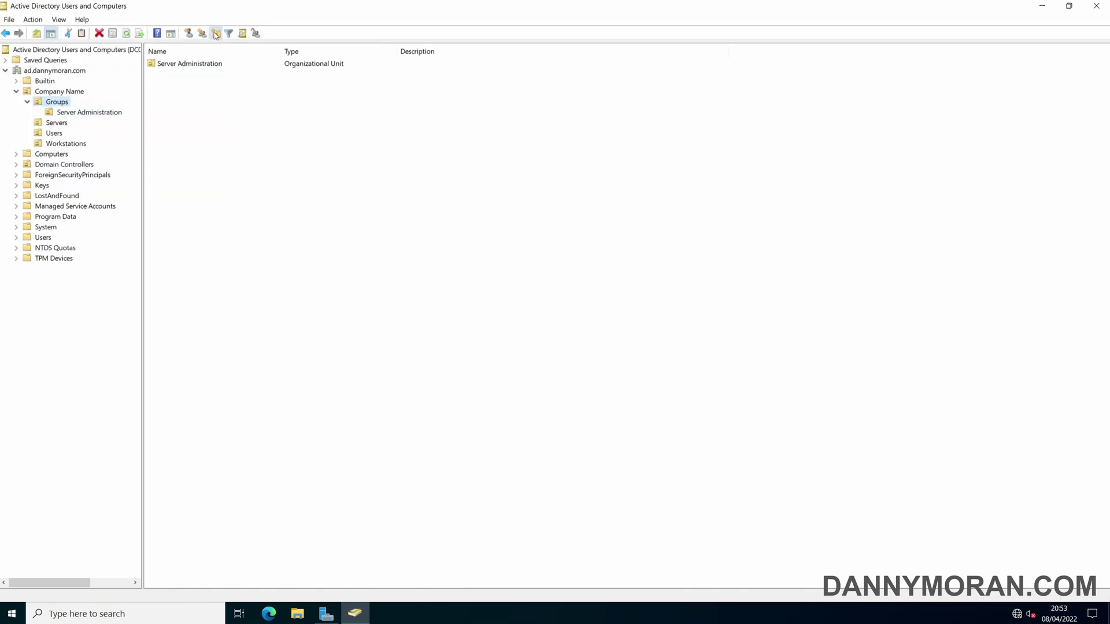
type("Workstation")
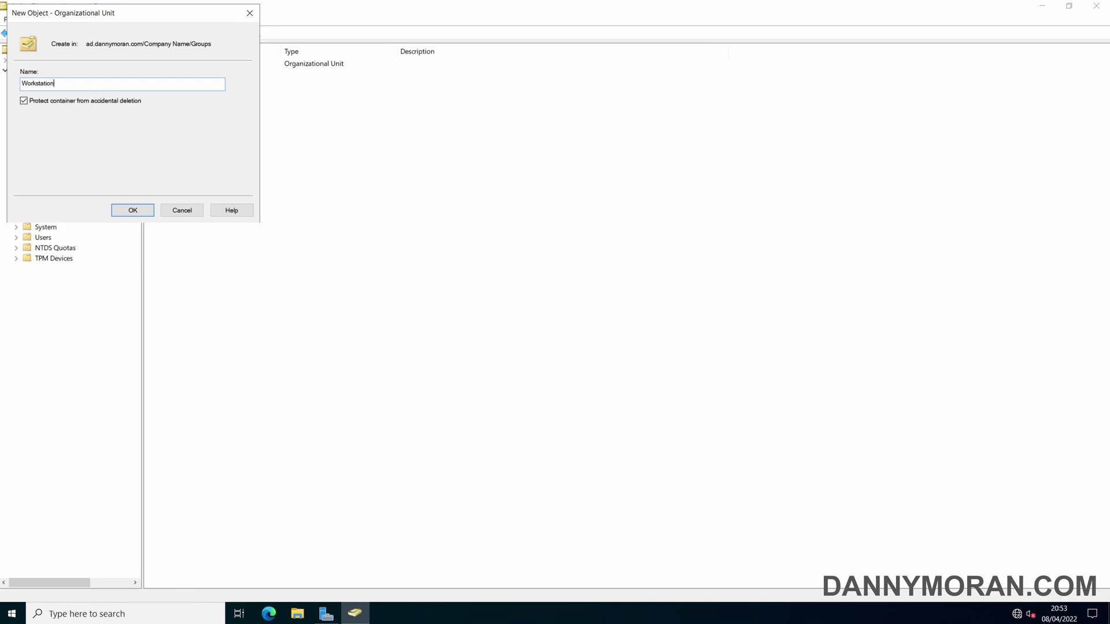
type(" Administration")
key("Return")
Step: Create a global security group named sg-server-admin-all-servers in the Server Administration unit
left_click(84, 114)
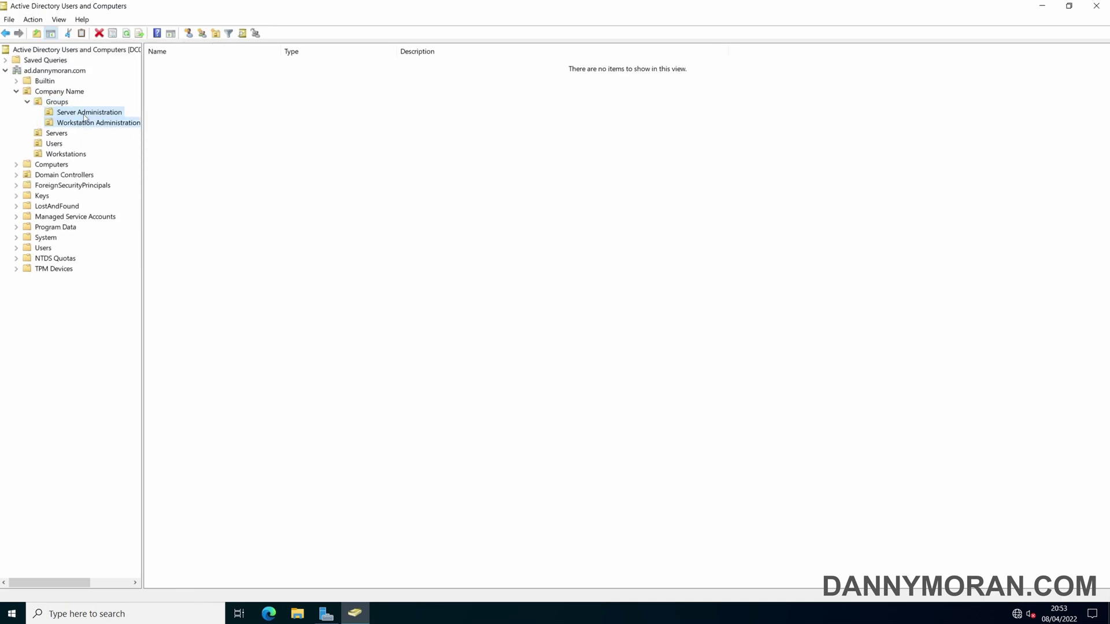
right_click(162, 105)
mouse_move(207, 155)
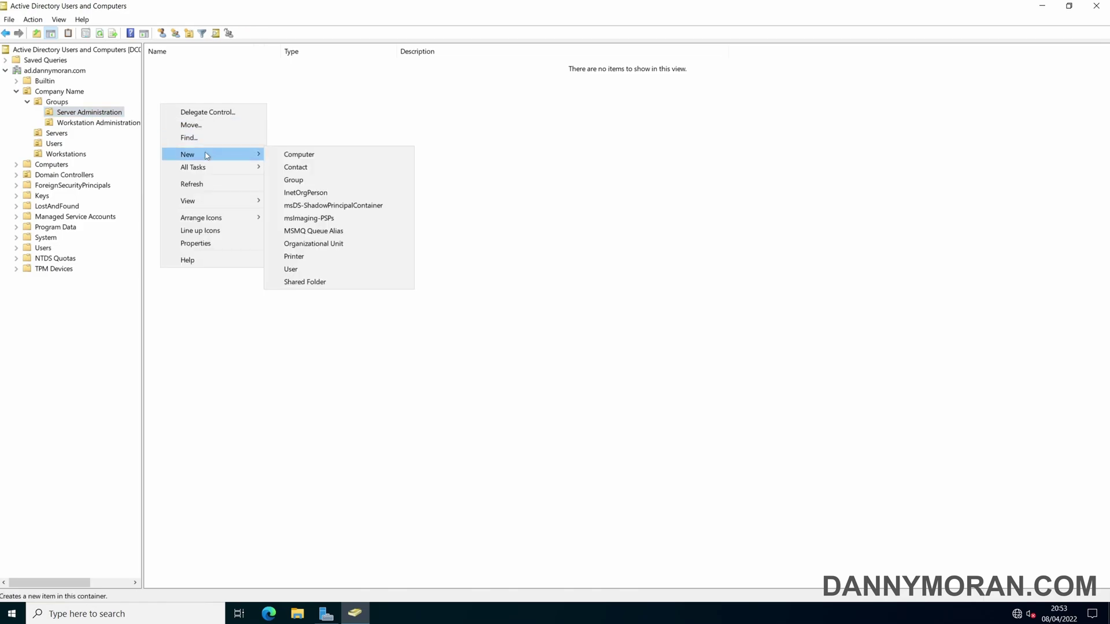
left_click(308, 180)
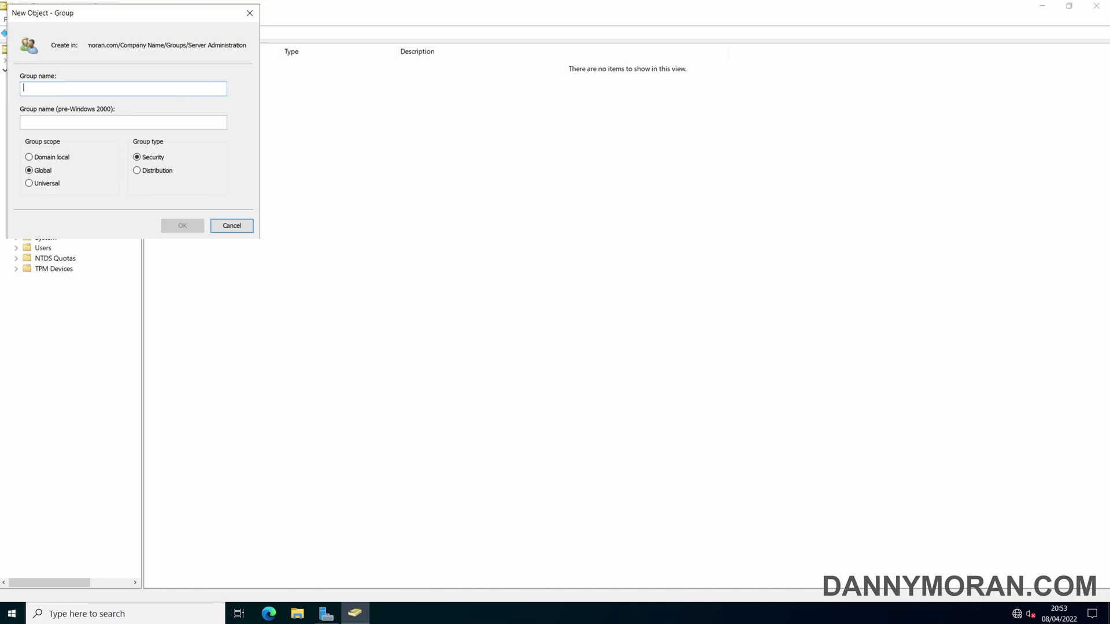
type("sg-")
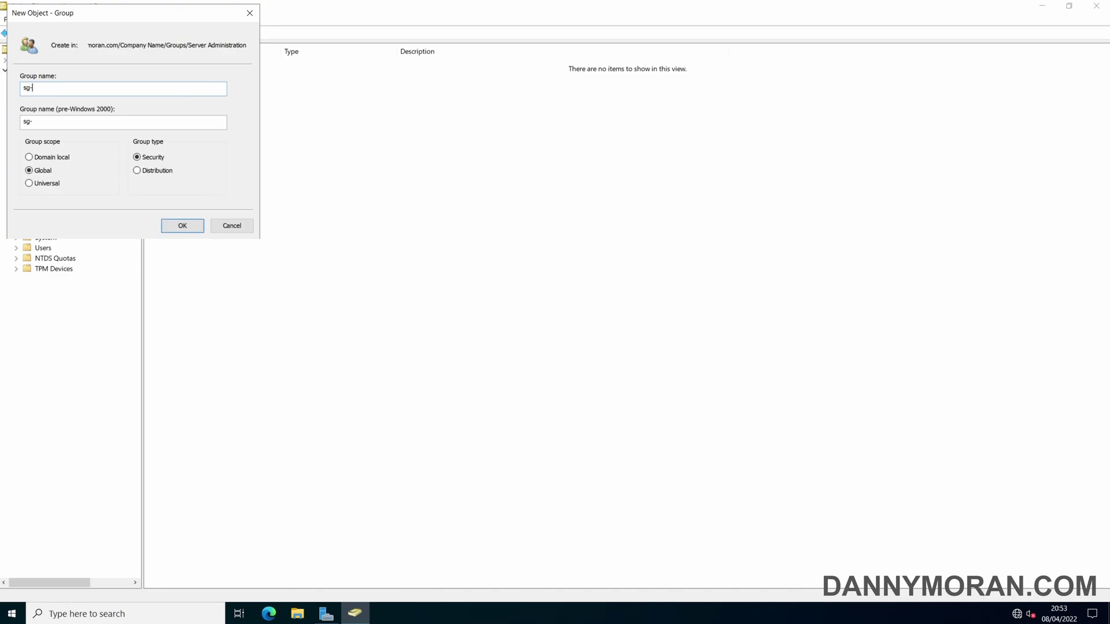
type("server-admin-all-servers")
key("Return")
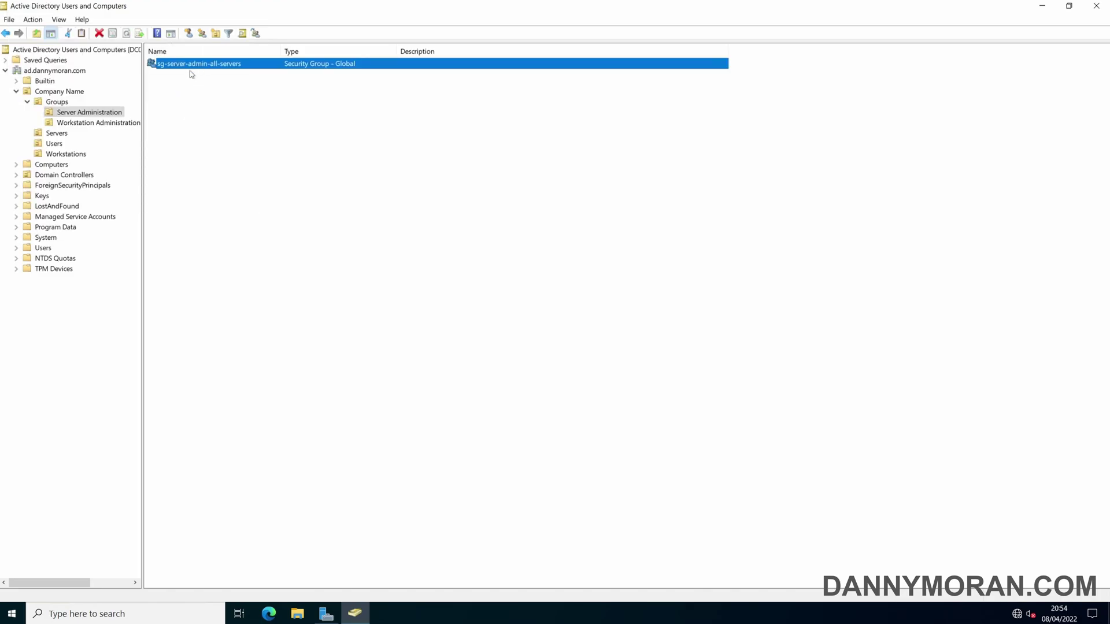
Step: Create another global security group named sg-server-admin-deployment in the Server Administration unit
left_click(202, 34)
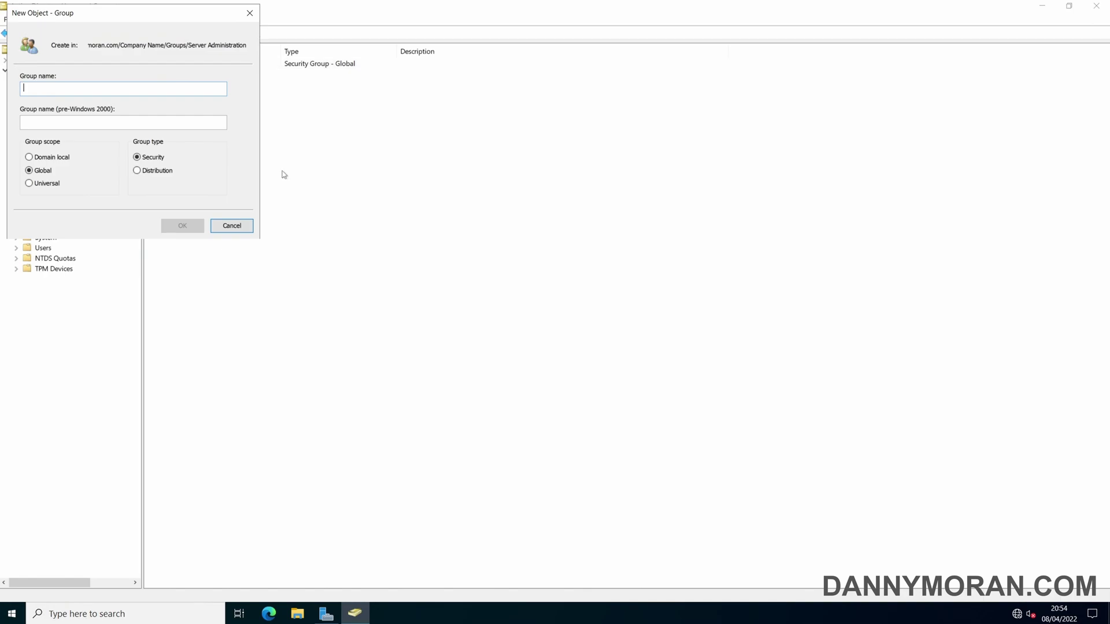
left_click_drag(145, 19, 284, 105)
type("sg-server-admin-deployment")
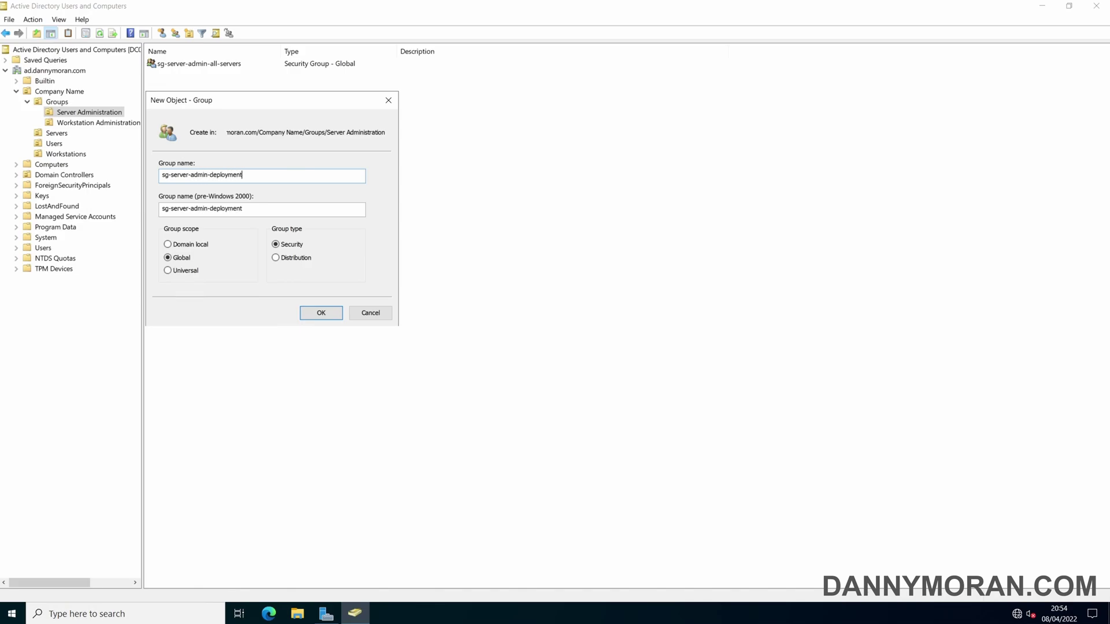
key("Return")
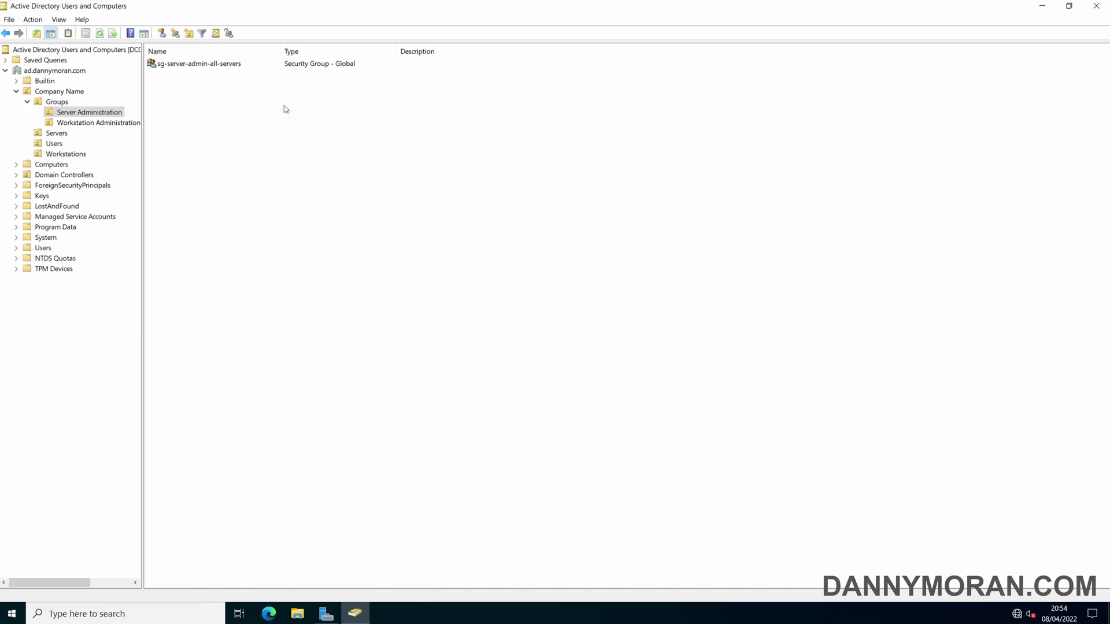
Step: Add the administrator's own domain user account as a member of sg-server-admin-all-servers and apply the change
left_click(209, 67)
double_click(209, 67)
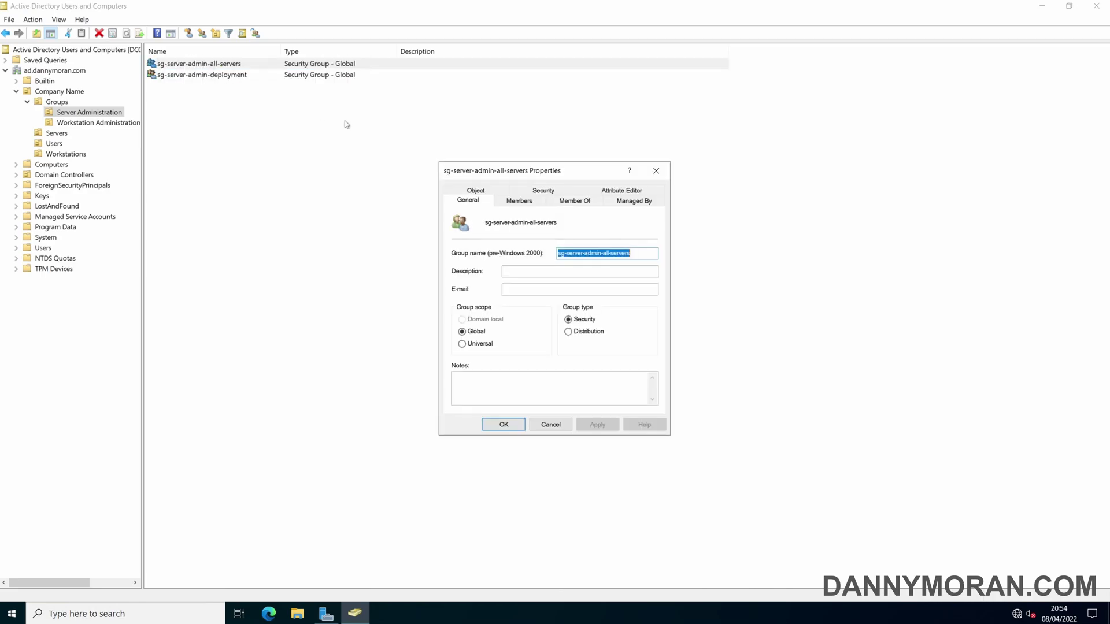
left_click(525, 201)
left_click(473, 391)
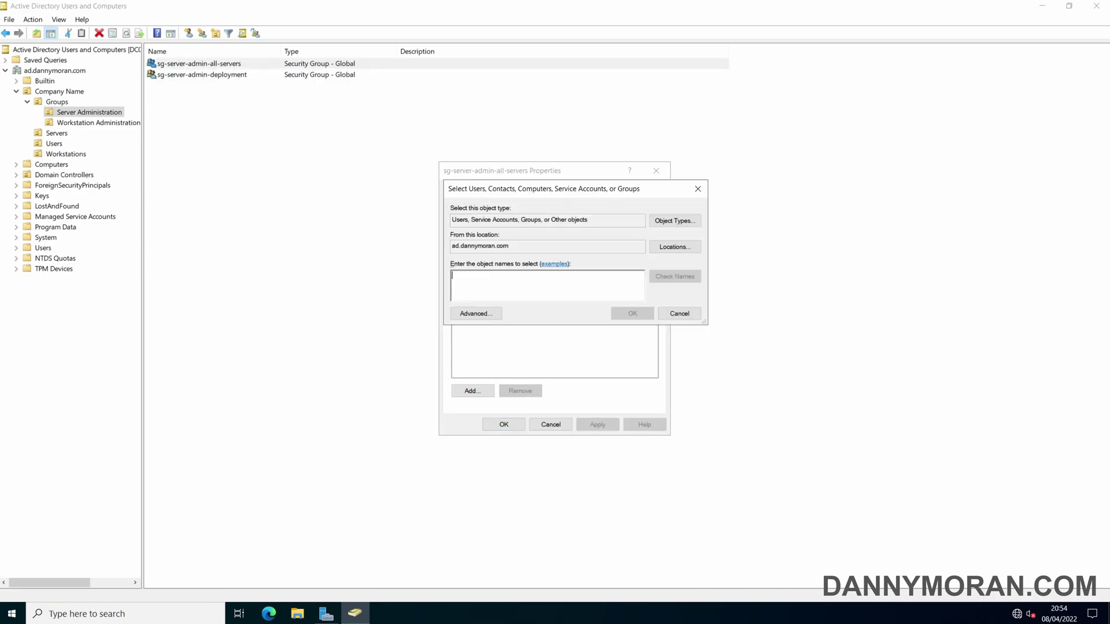
type("danny")
key("ctrl+k")
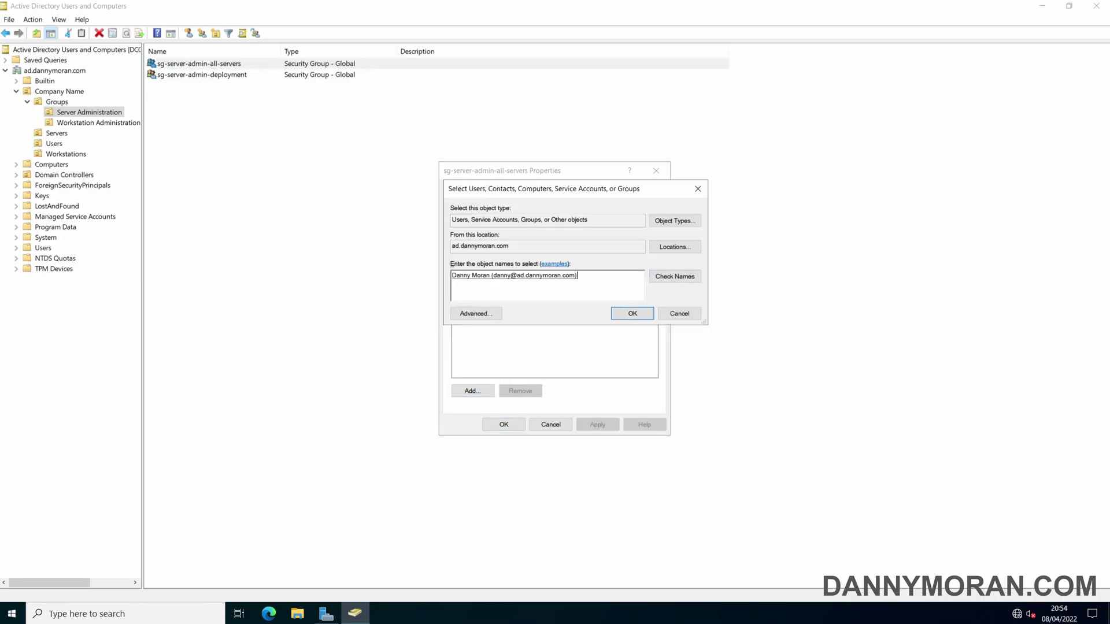
left_click(633, 314)
left_click(610, 428)
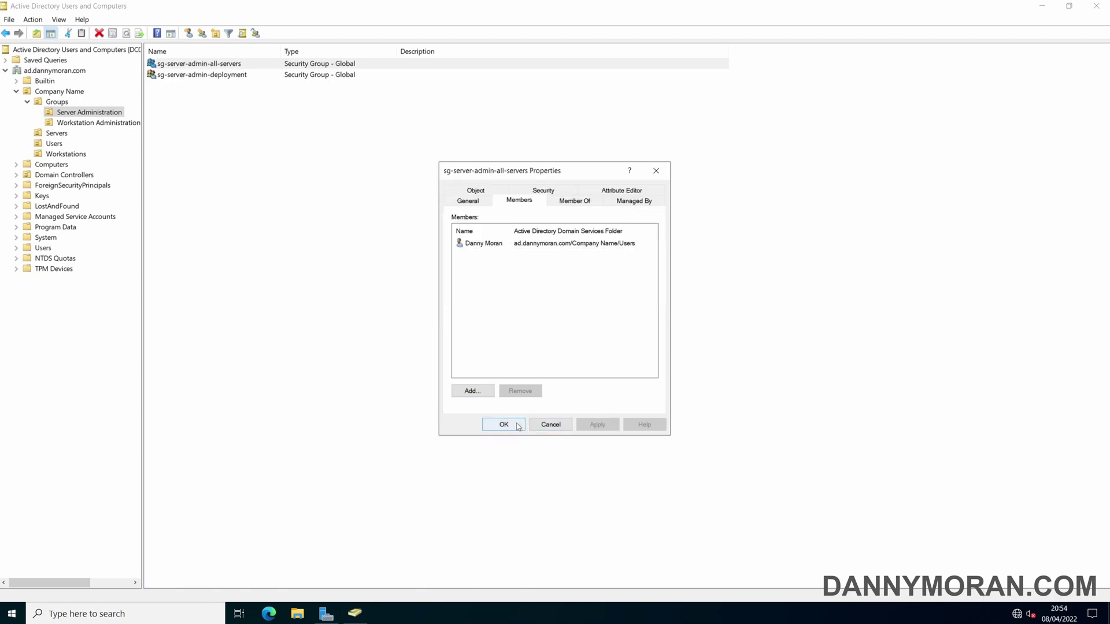
Step: Set the description of sg-server-admin-all-servers to "Gives local admin to all servers" and save the group's properties
left_click(468, 201)
left_click(579, 271)
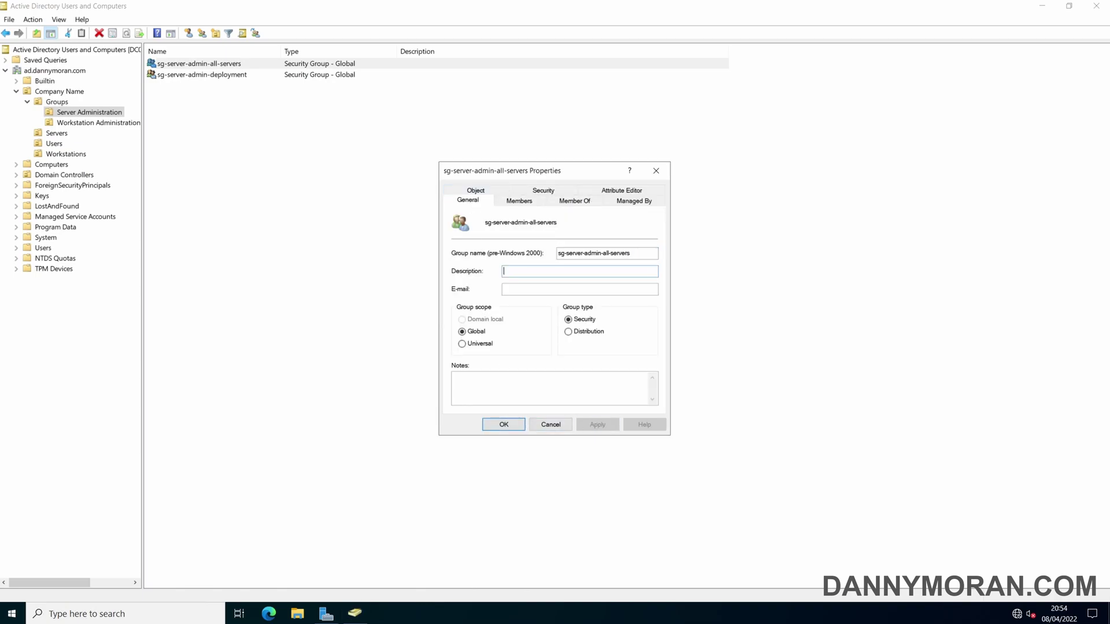
type("Gives local admin to all servers")
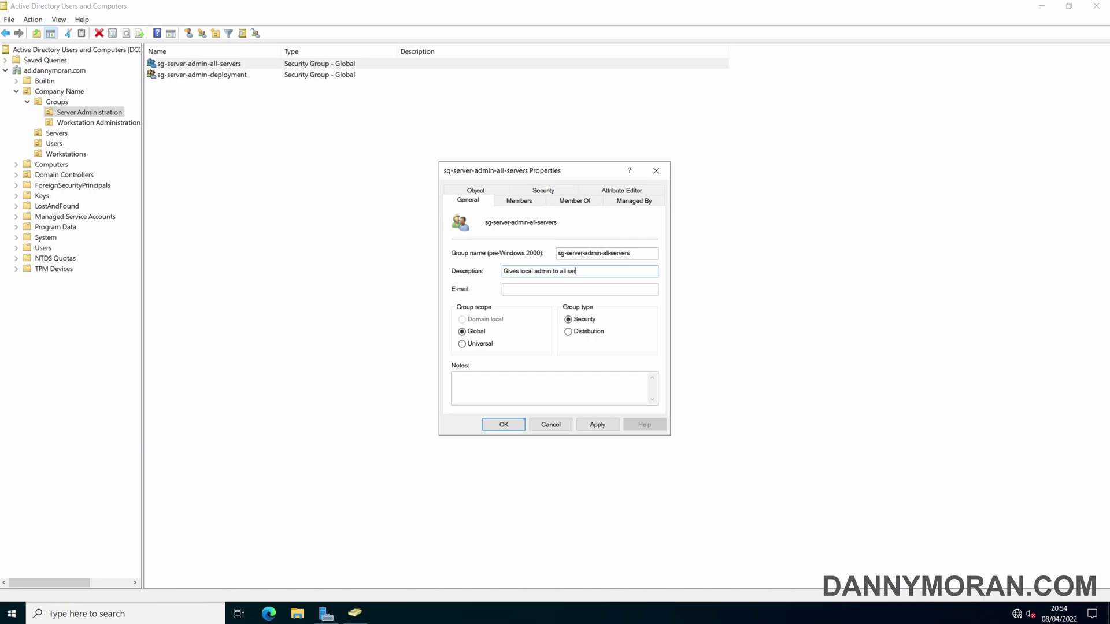
left_click(592, 425)
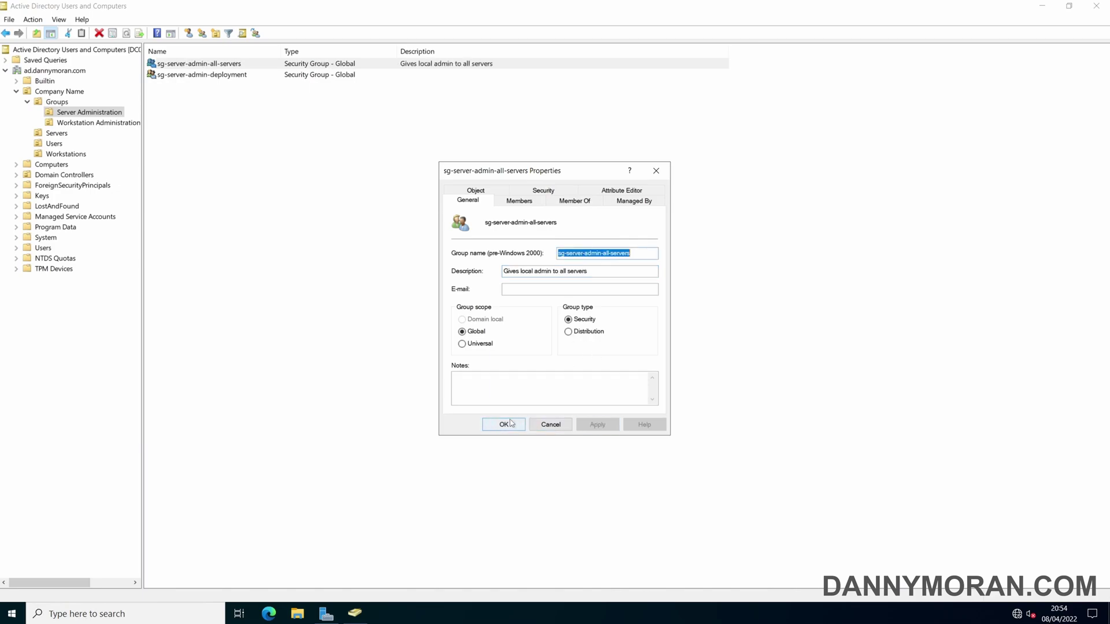
left_click(504, 424)
Step: Set the description of sg-server-admin-deployment to "Gives local admin to server called DEPLOYMENT" and save the properties
double_click(228, 76)
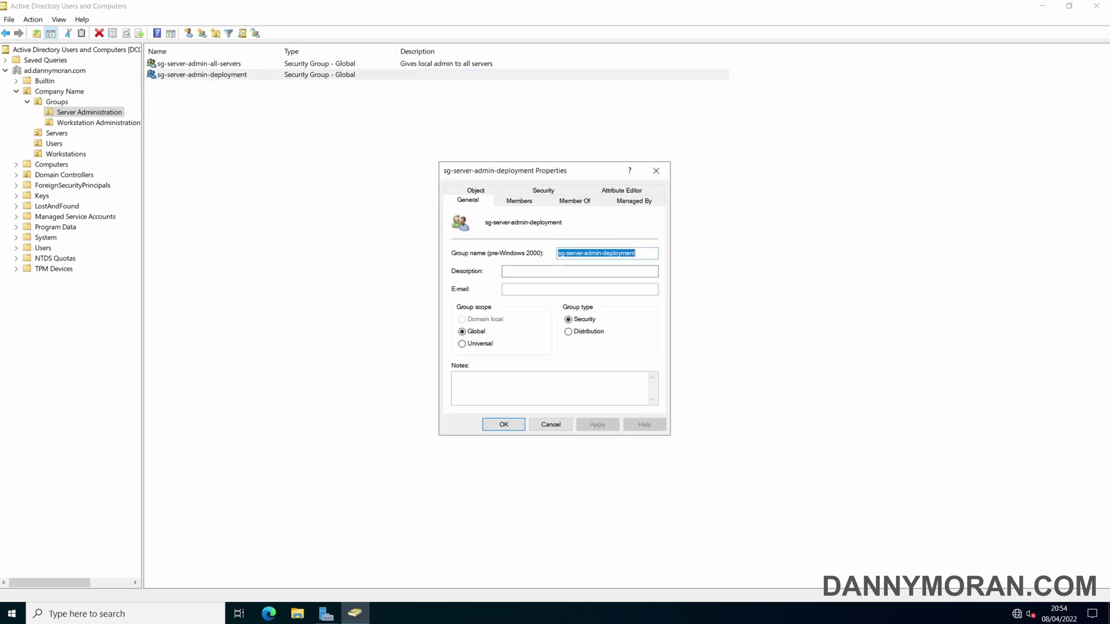
key("Tab")
type("Gives local")
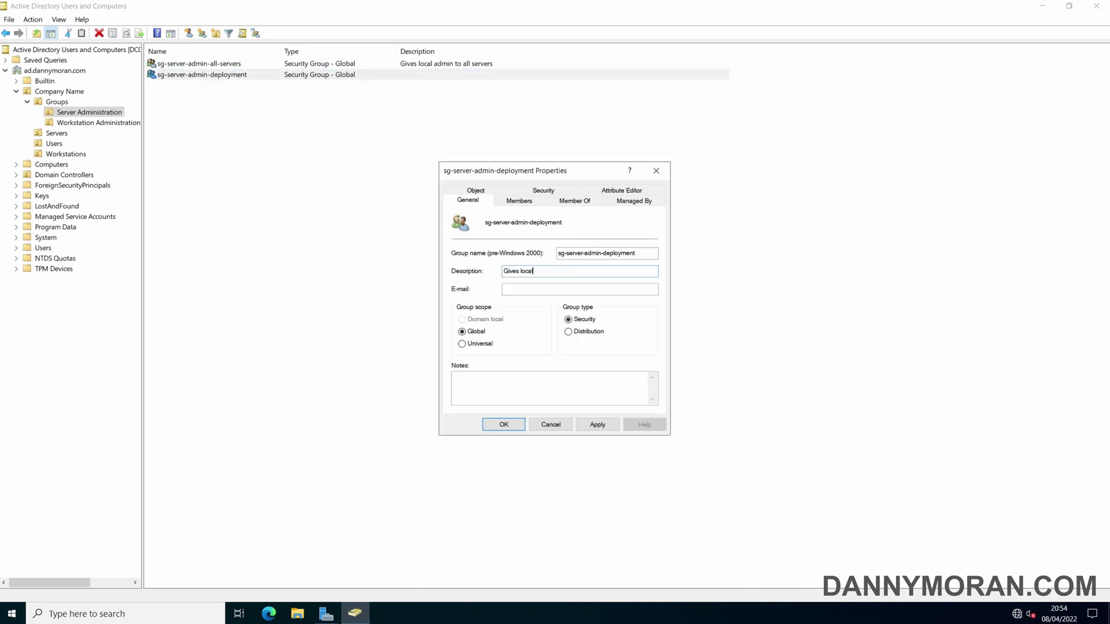
type(" admin to server called Deploy")
key("BackSpace")
key("BackSpace")
type("EPLOYMENT")
left_click(597, 425)
left_click(503, 425)
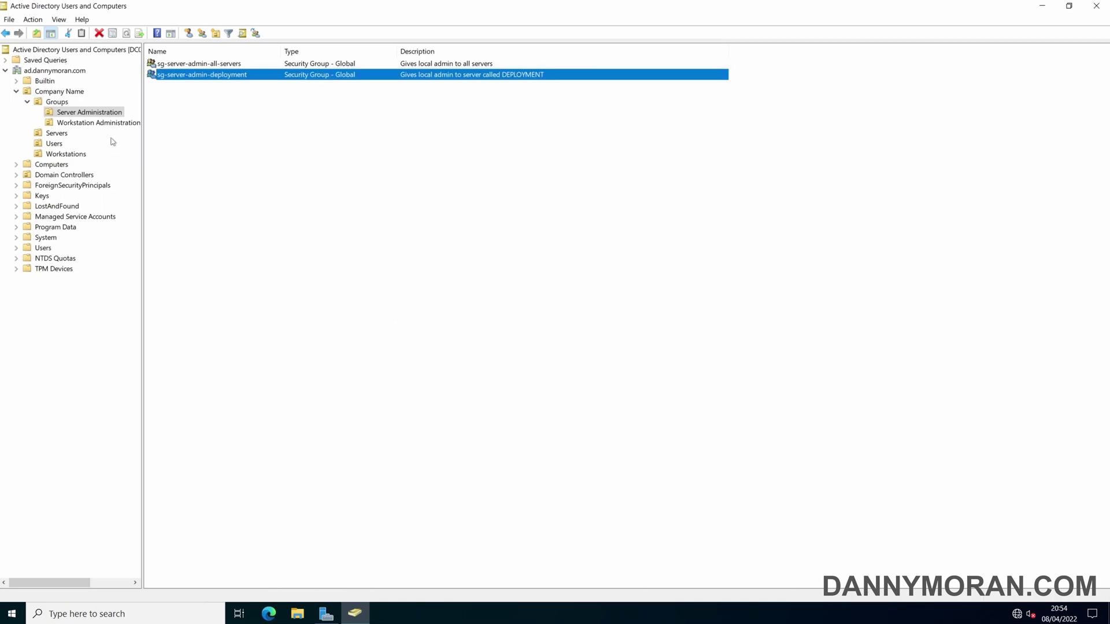
Step: Create a global security group named sg-workstations-admin-all-workstations in the Workstation Administration unit
left_click(101, 127)
right_click(190, 107)
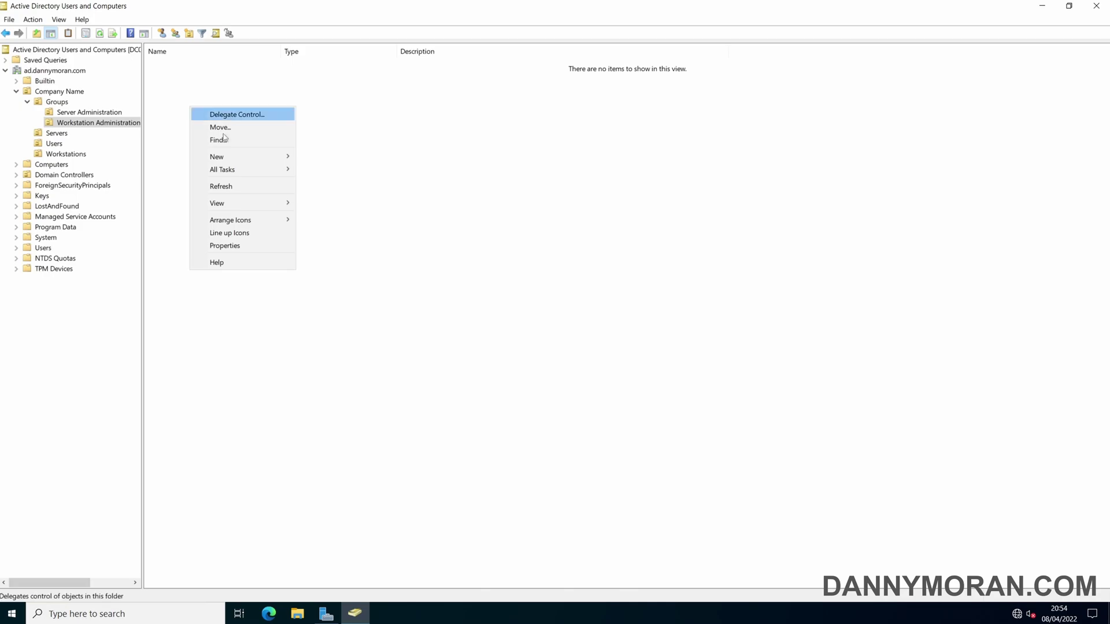
mouse_move(278, 156)
left_click(322, 182)
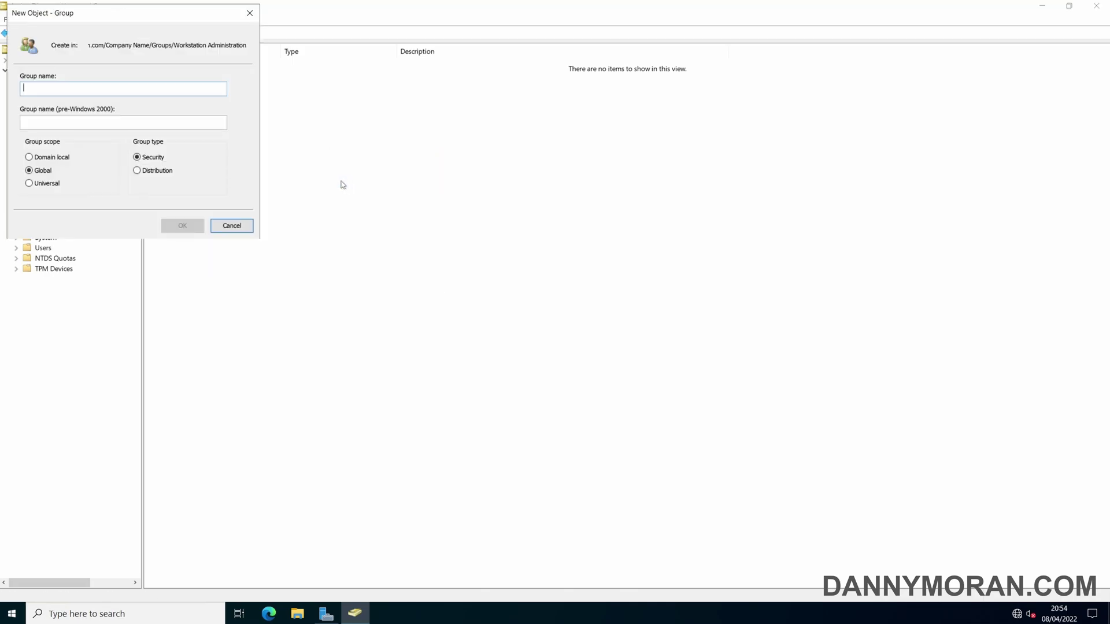
type("sg-workstat")
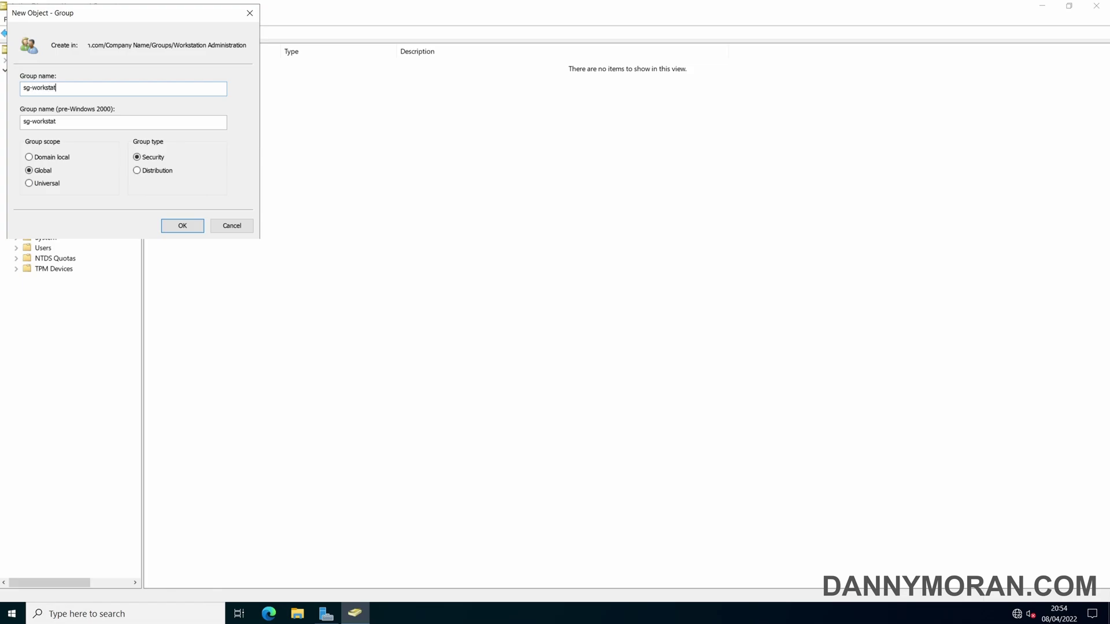
type("ions-admin-all-workstations")
key("Return")
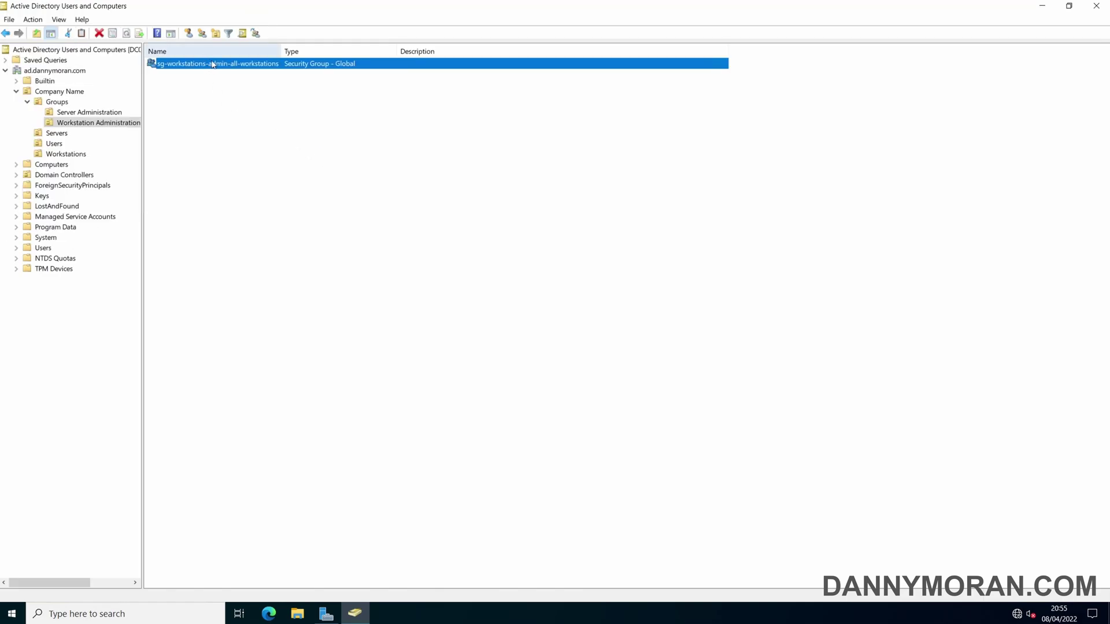
Step: Set the description of sg-workstations-admin-all-workstations to "Gives local admin to all workstations" and save the properties
double_click(213, 64)
left_click(503, 271)
type("Gives local admin to all workstations")
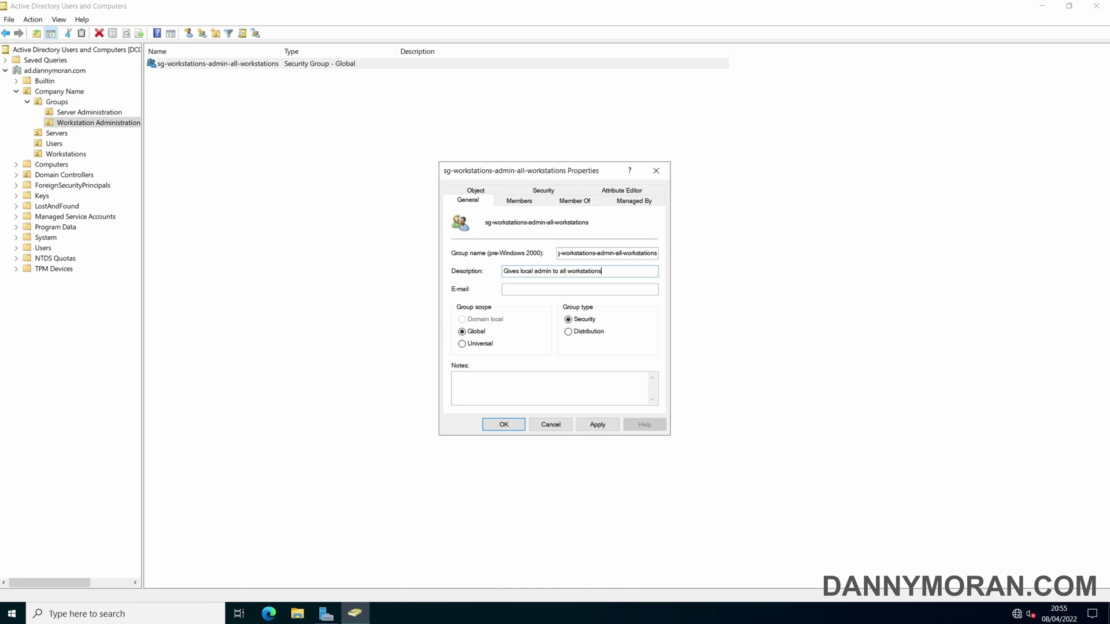
key("Return")
left_click(249, 74)
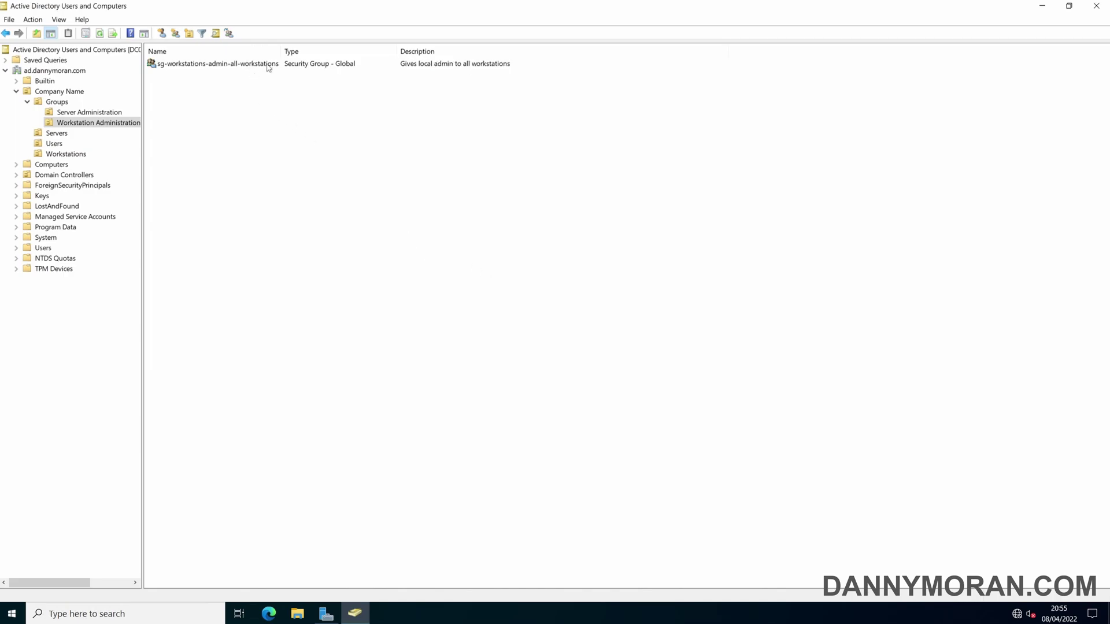
Step: Add the administrator's own domain user account as a member of sg-workstations-admin-all-workstations and save the group's properties
double_click(269, 67)
left_click(523, 199)
left_click(472, 391)
type("danny")
key("ctrl+k")
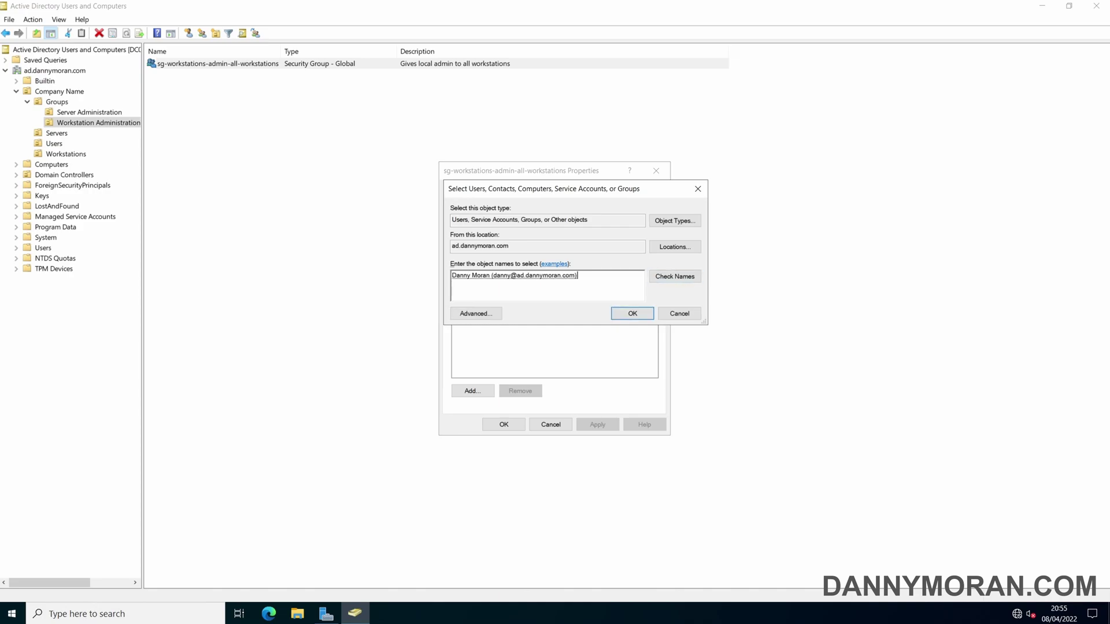
left_click(625, 312)
left_click(597, 425)
left_click(503, 426)
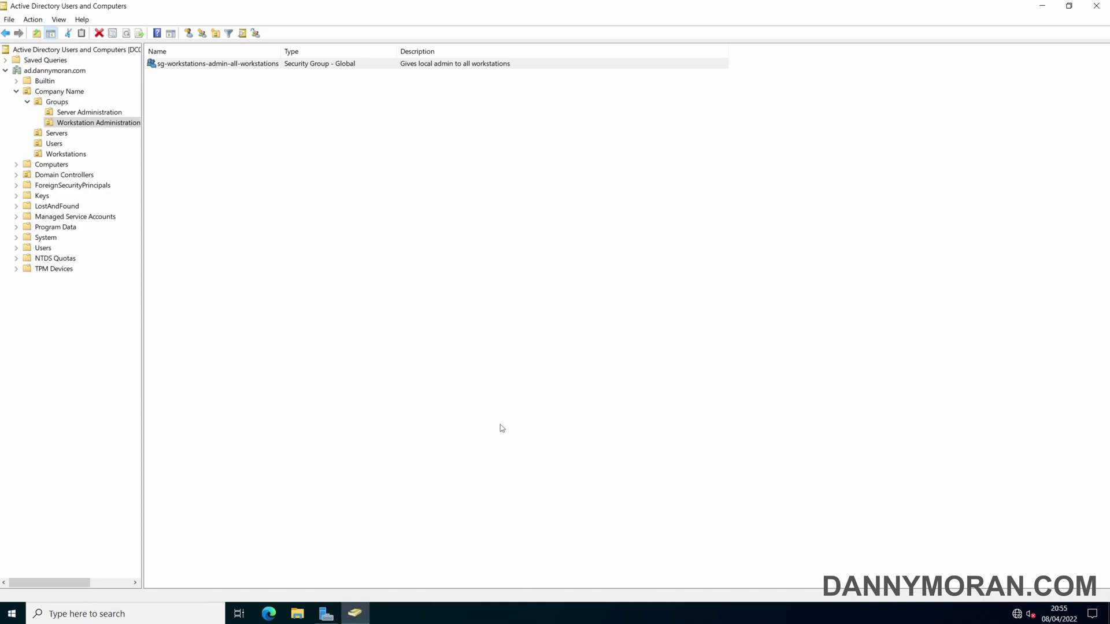
Step: Review the security groups and their descriptions in the Server Administration and Workstation Administration units
left_click(96, 115)
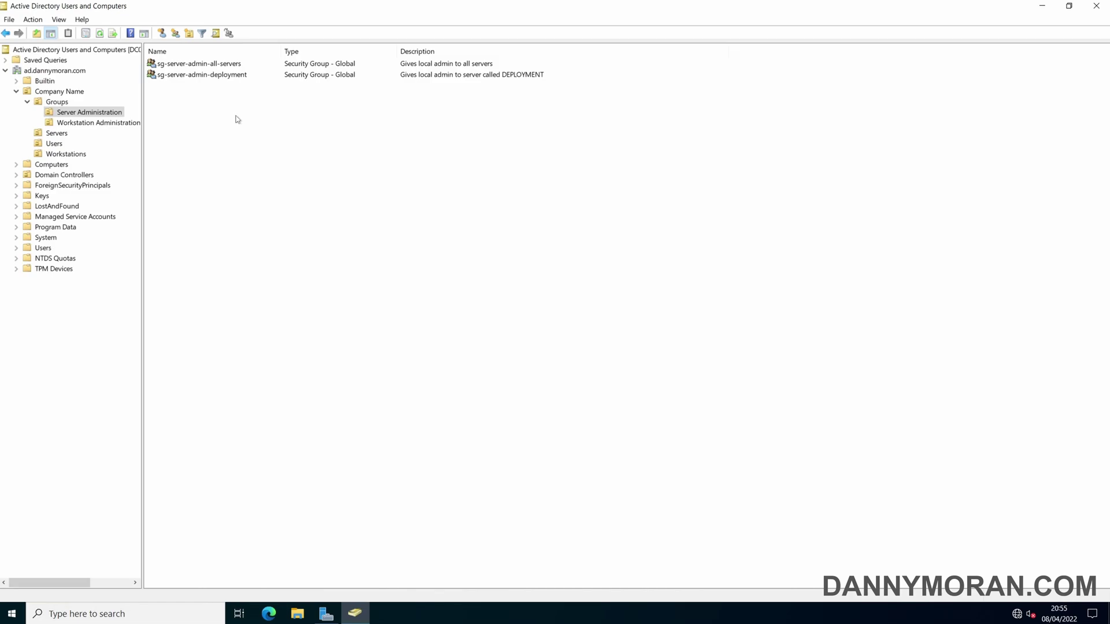
left_click(197, 65)
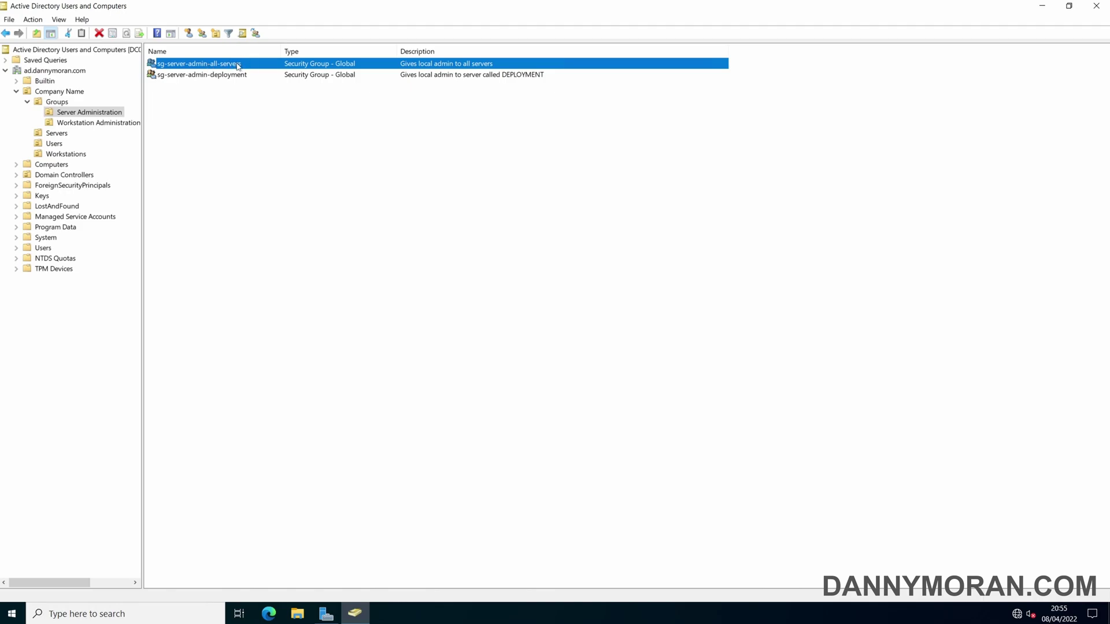
left_click(213, 77)
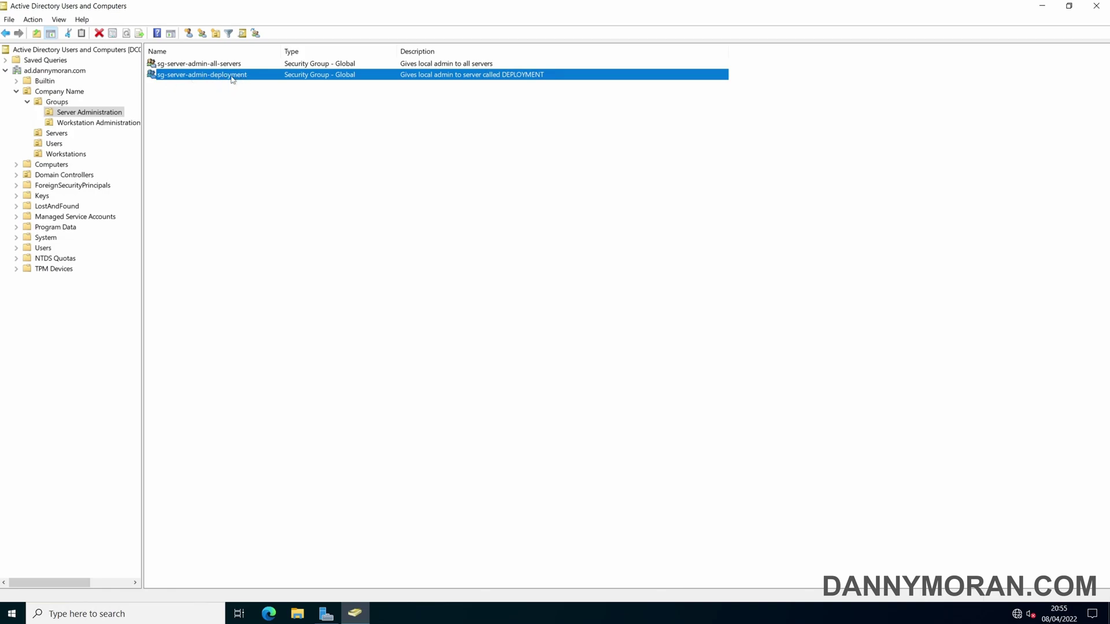
left_click(230, 99)
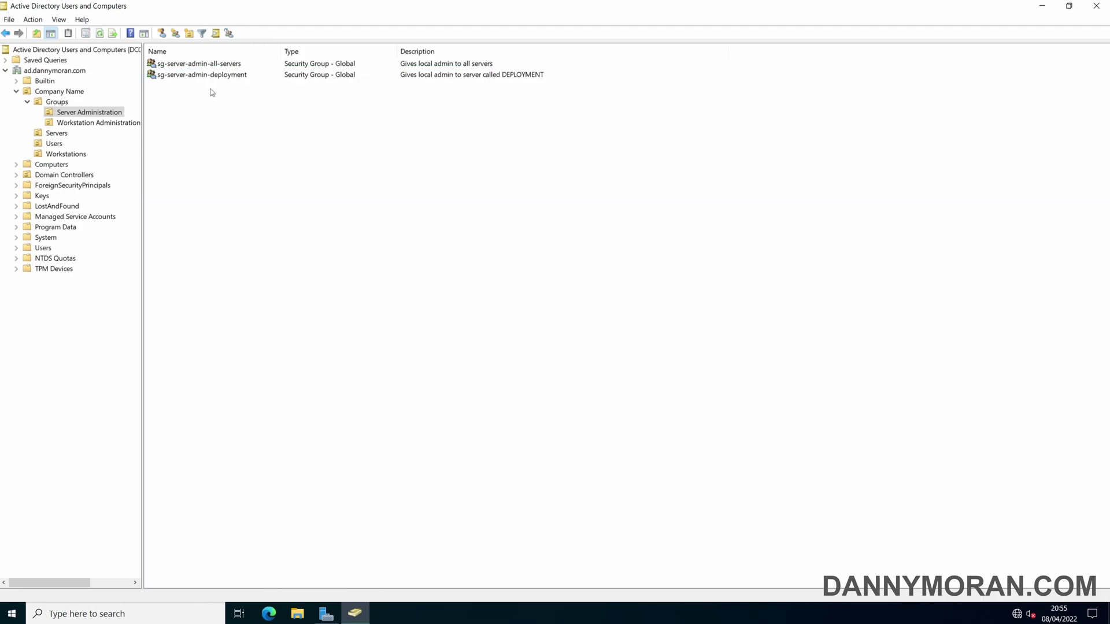
left_click(230, 77)
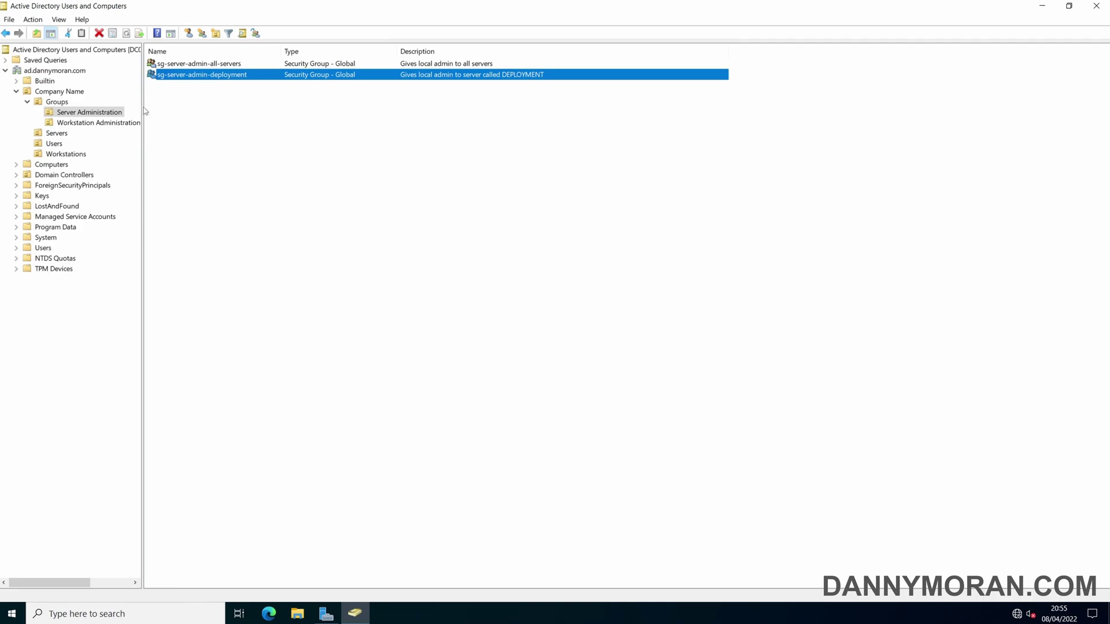
left_click(93, 125)
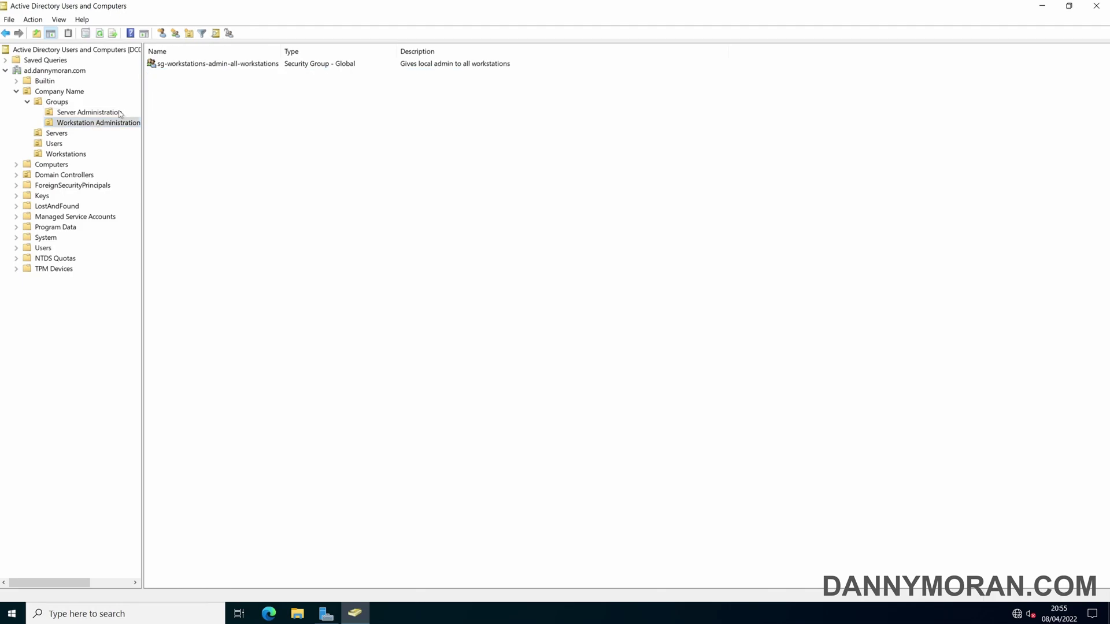
key("Tab")
left_click_drag(282, 51, 293, 50)
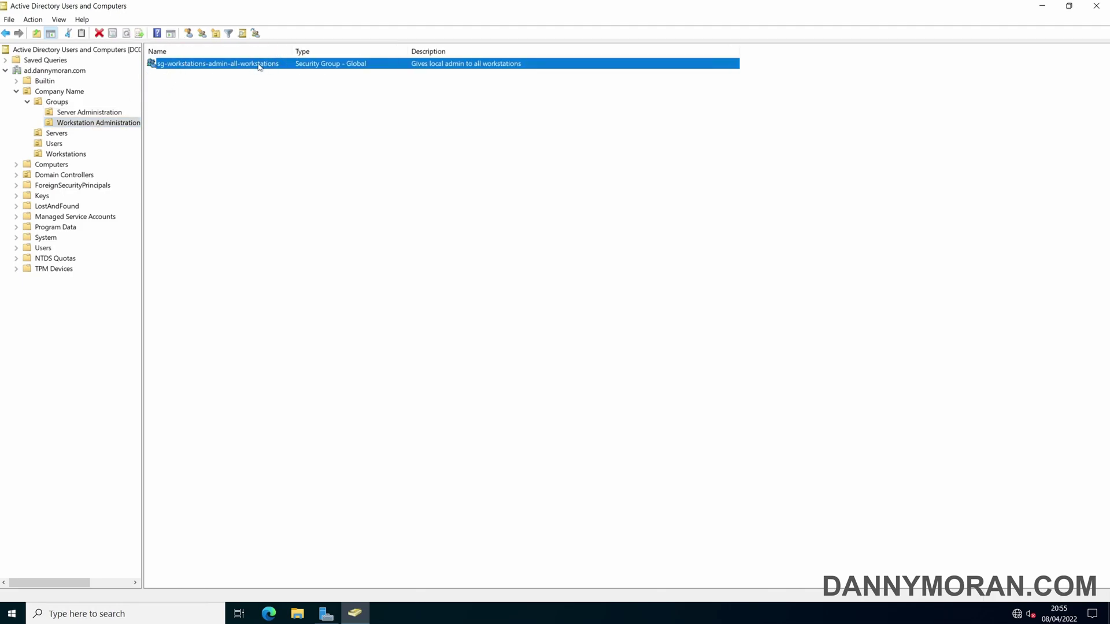
Step: Switch to Server Manager and launch the Group Policy Management console from it
left_click(335, 615)
left_click(1025, 33)
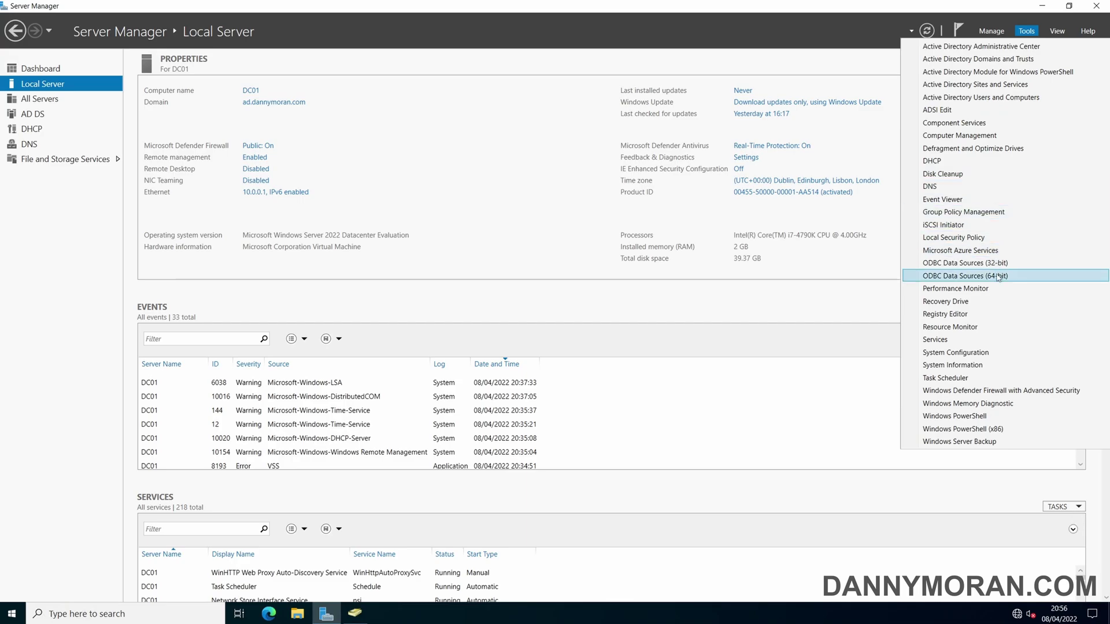
left_click(964, 201)
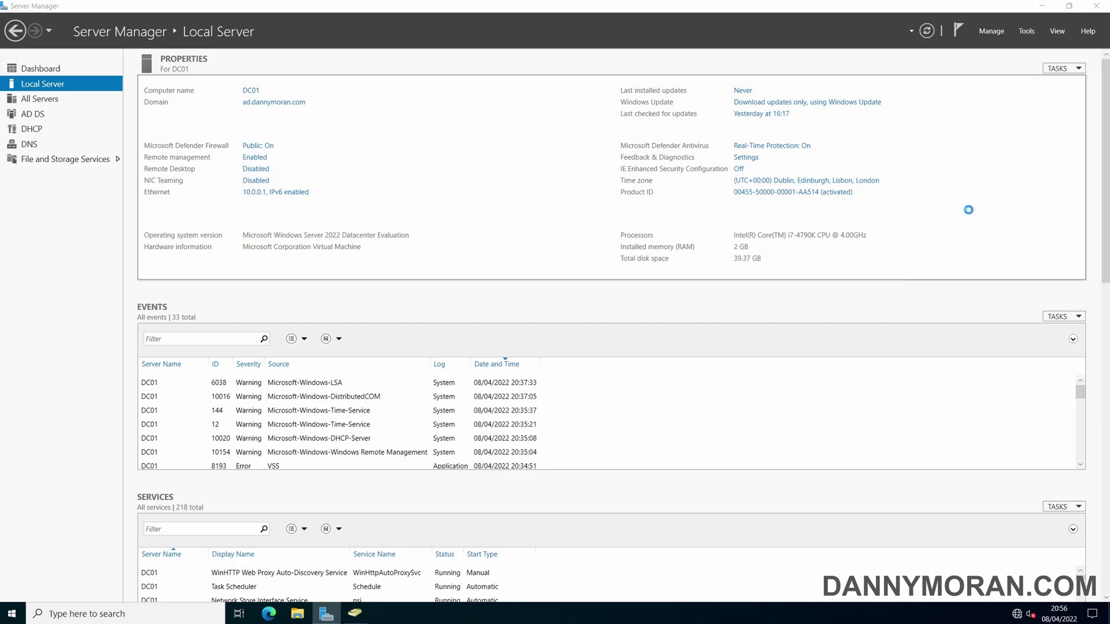
Step: Create an unlinked group policy object named local-admin-permissions under the domain's Group Policy Objects
left_click(39, 133)
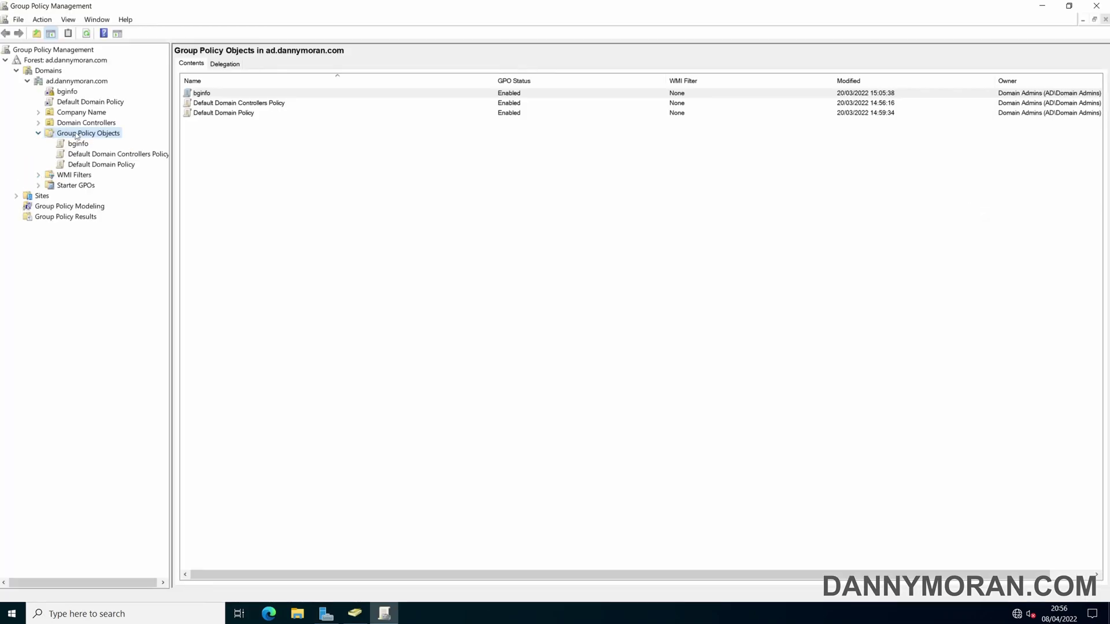
right_click(96, 138)
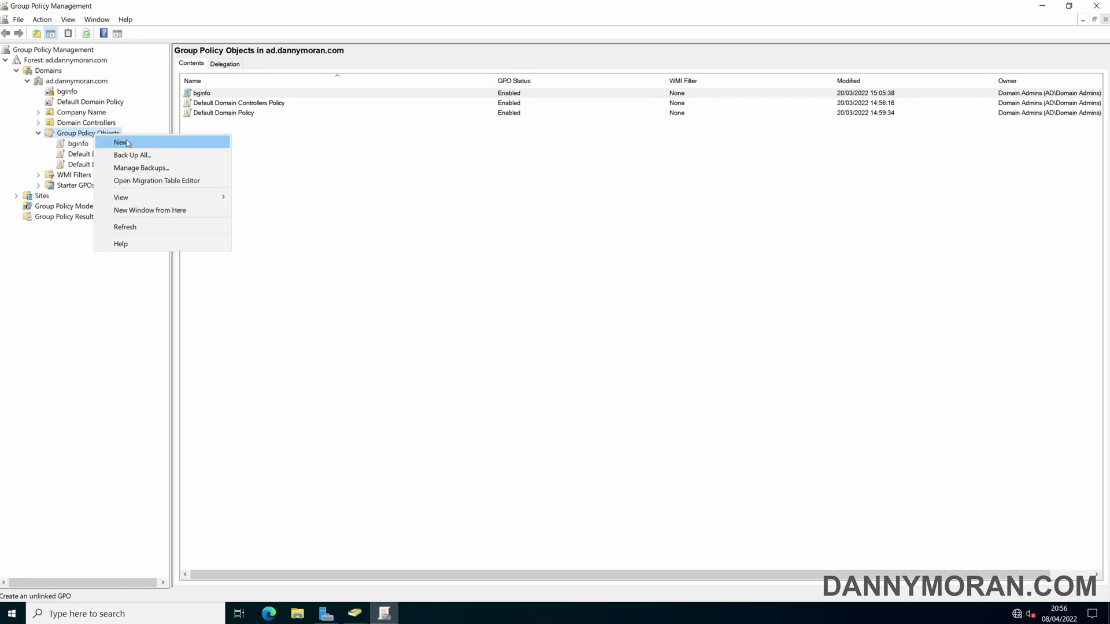
left_click(127, 142)
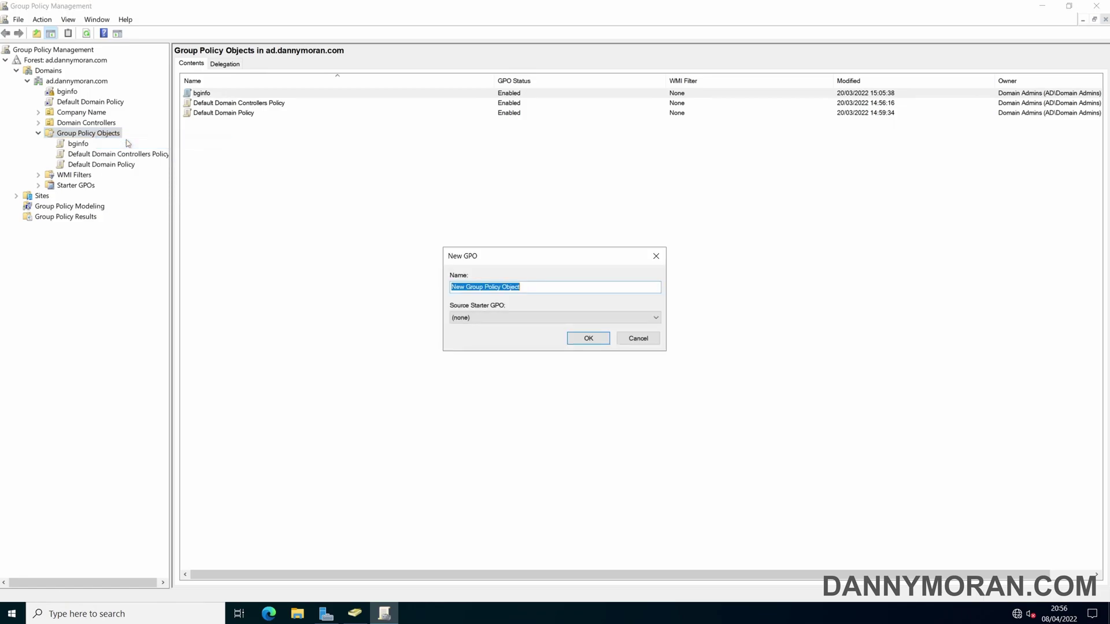
type("local-admin-permissions")
left_click(601, 339)
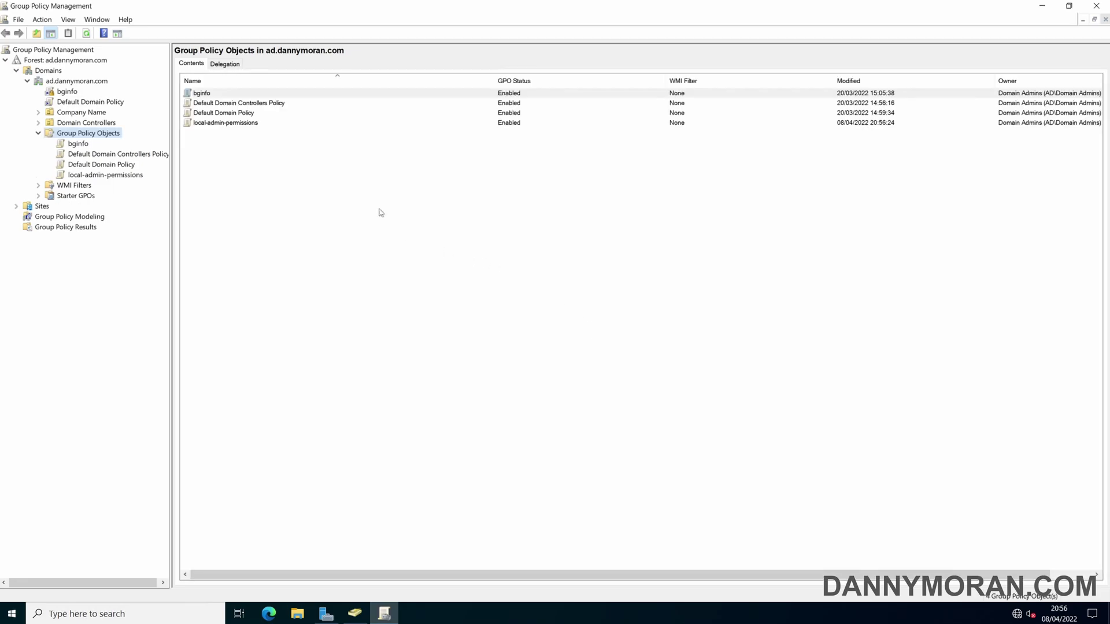
Step: Open local-admin-permissions for editing and show Local Users and Groups under the Computer Configuration preferences, with the editor maximized and its tree widened
right_click(112, 176)
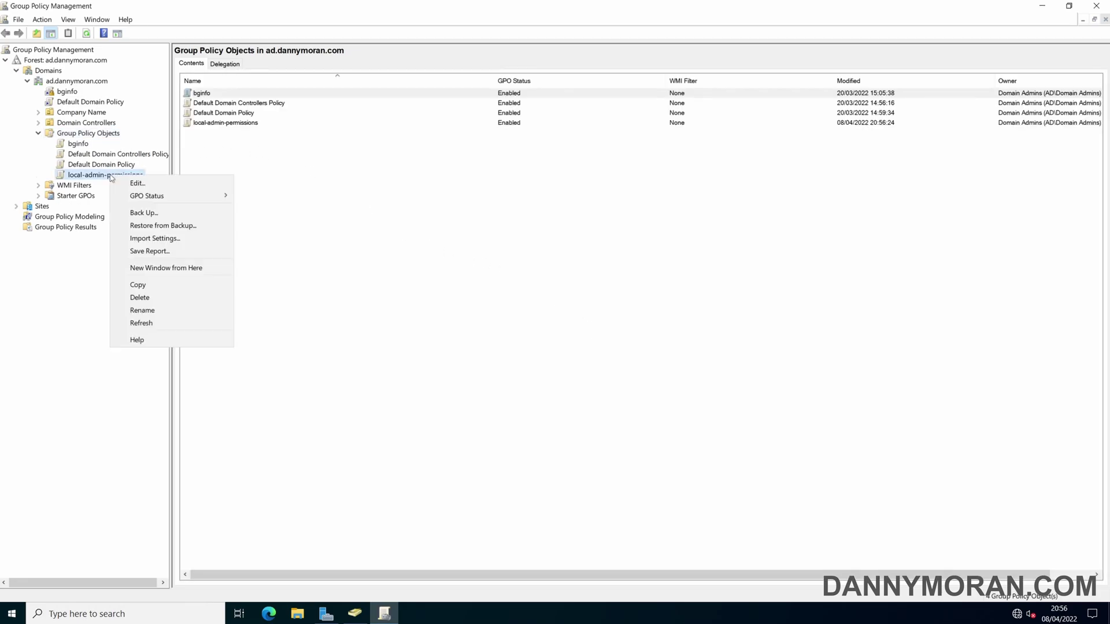
left_click(139, 184)
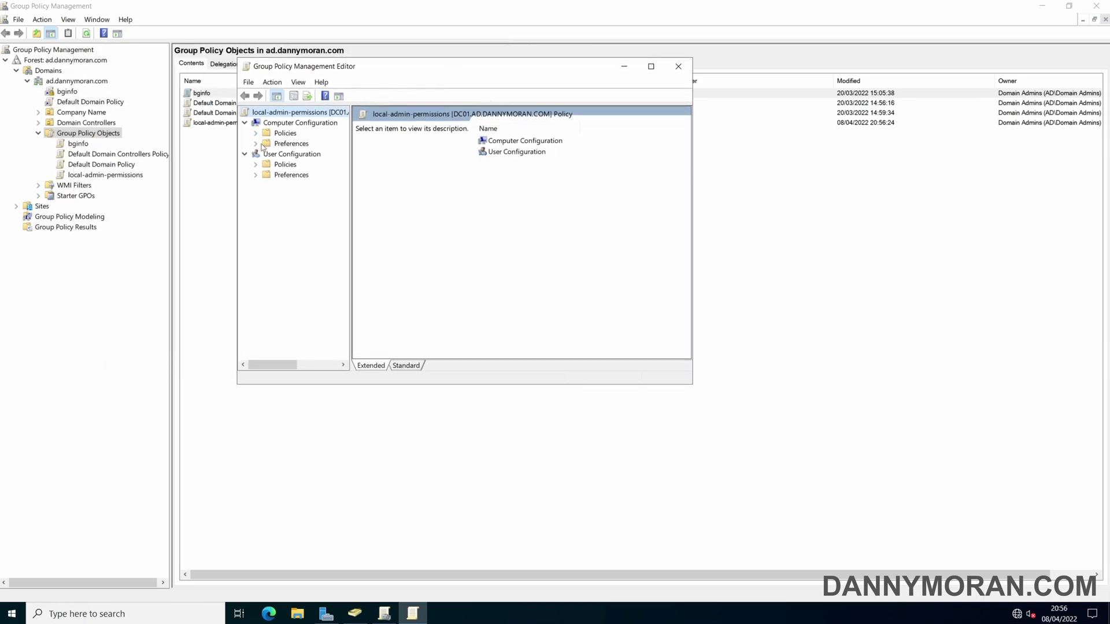
left_click(273, 124)
left_click(255, 145)
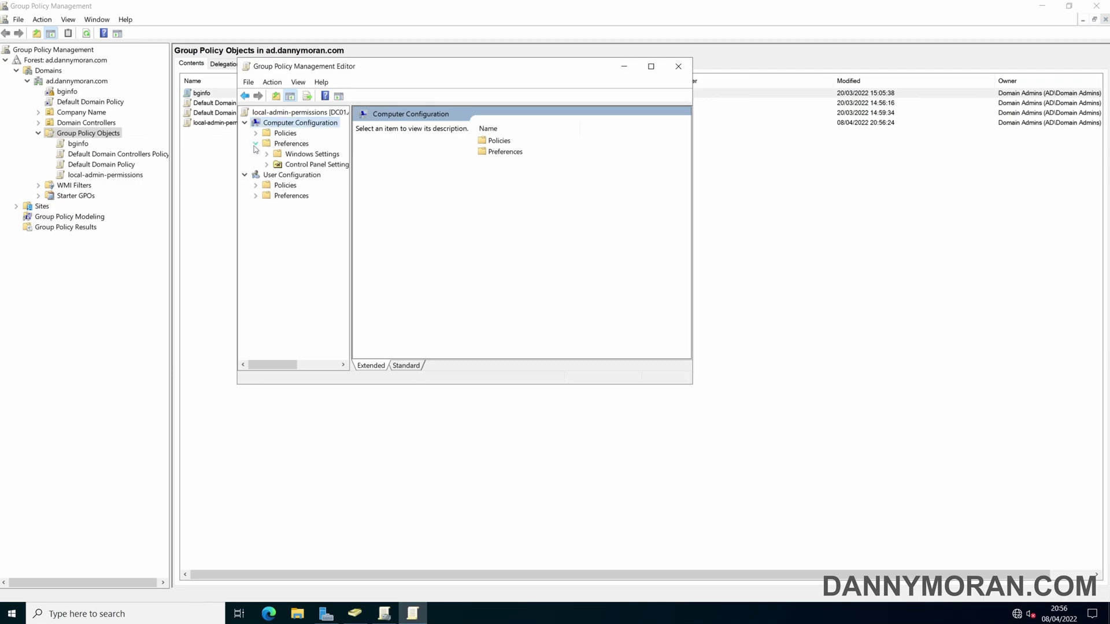
left_click(267, 166)
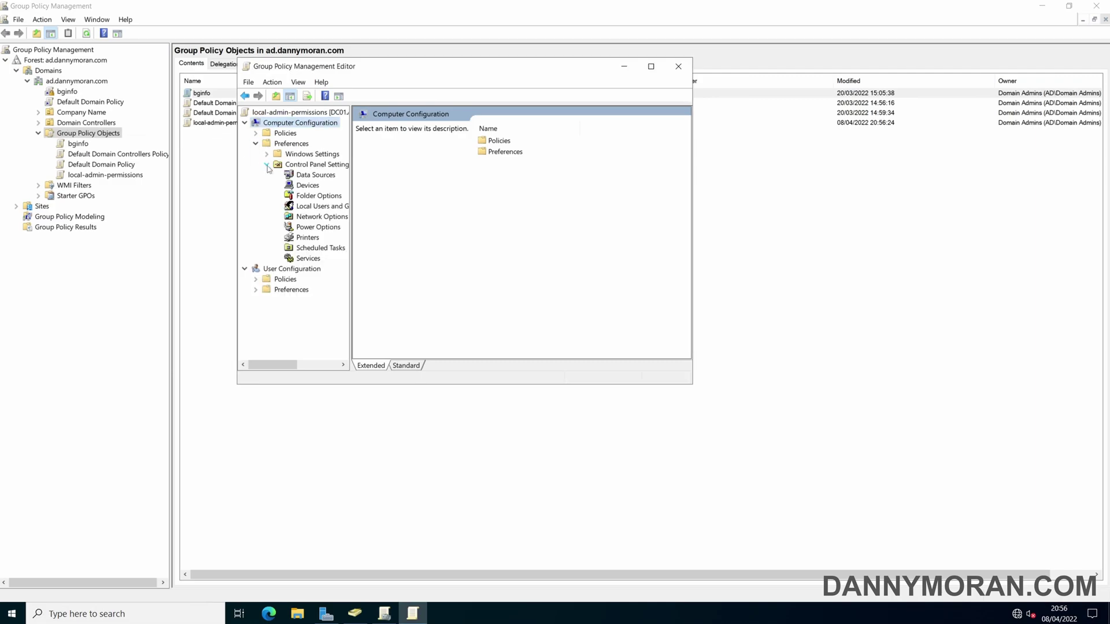
left_click(319, 206)
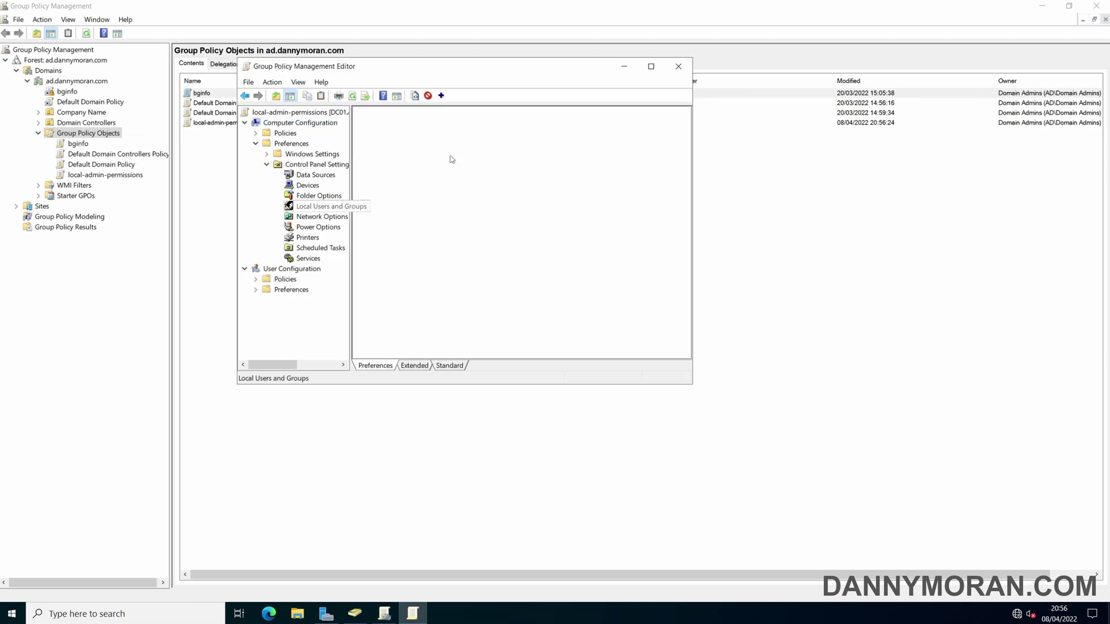
left_click(651, 67)
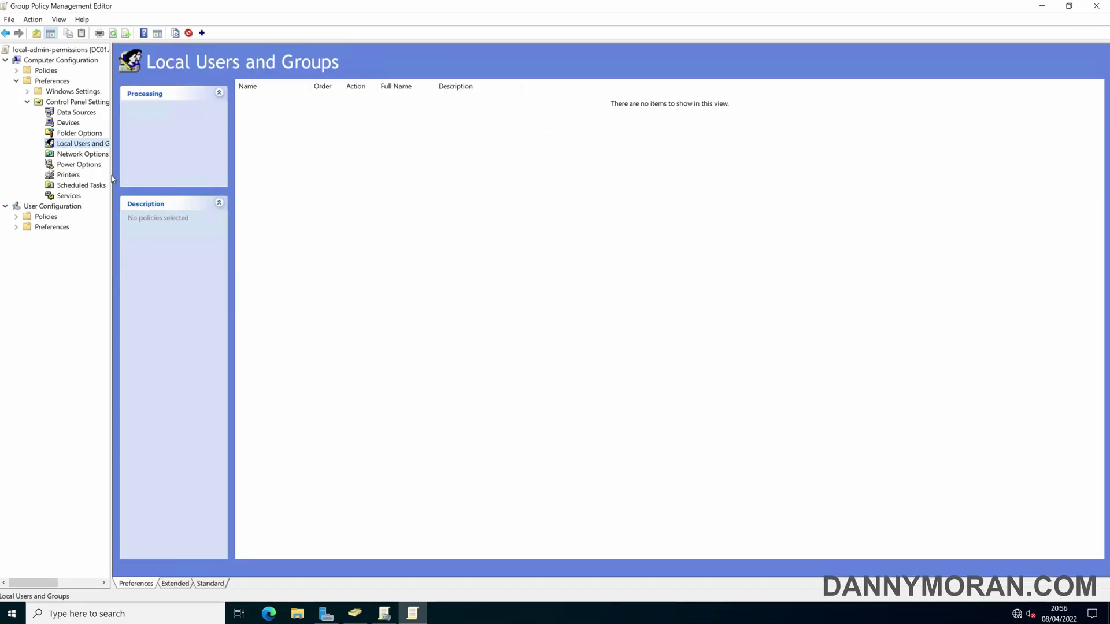
left_click_drag(109, 176, 163, 176)
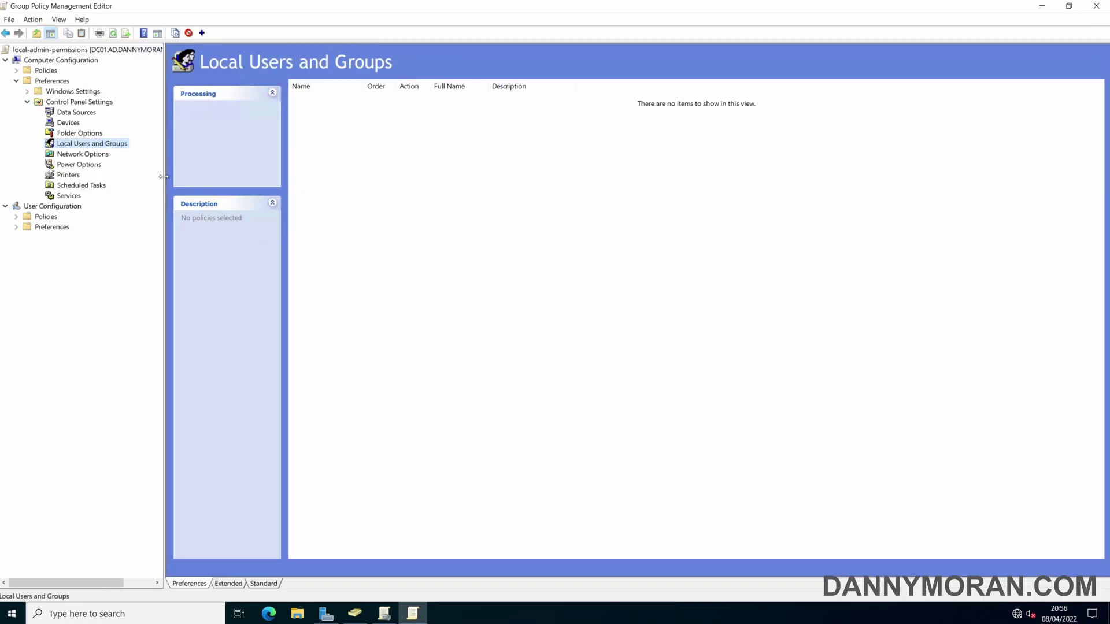
Step: Start a new local group preference item that updates the Administrators (built-in) group
right_click(349, 127)
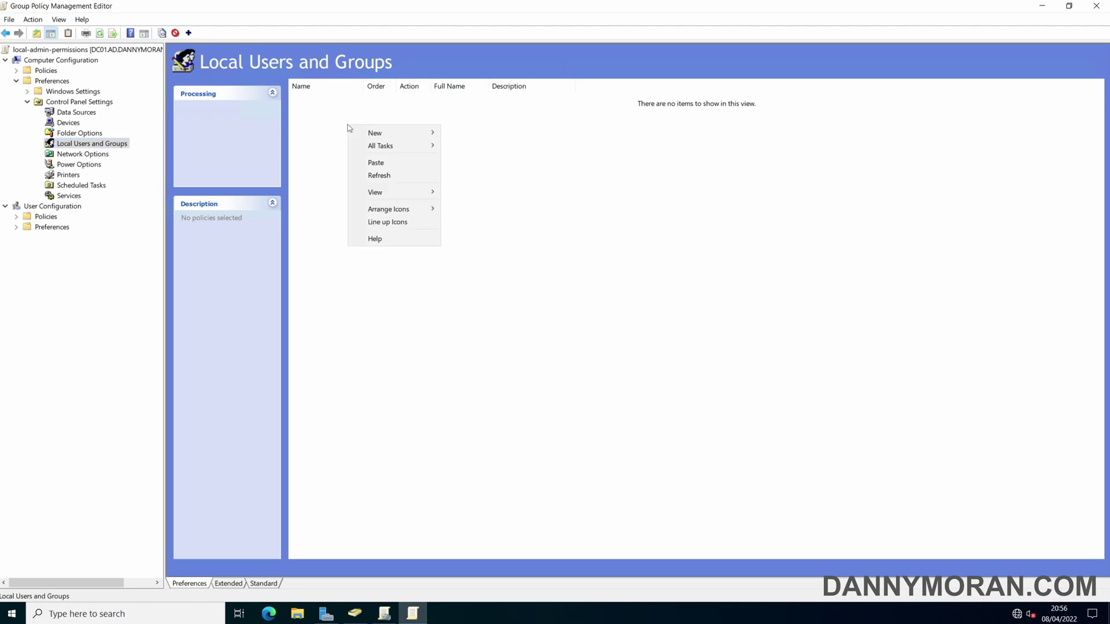
mouse_move(369, 134)
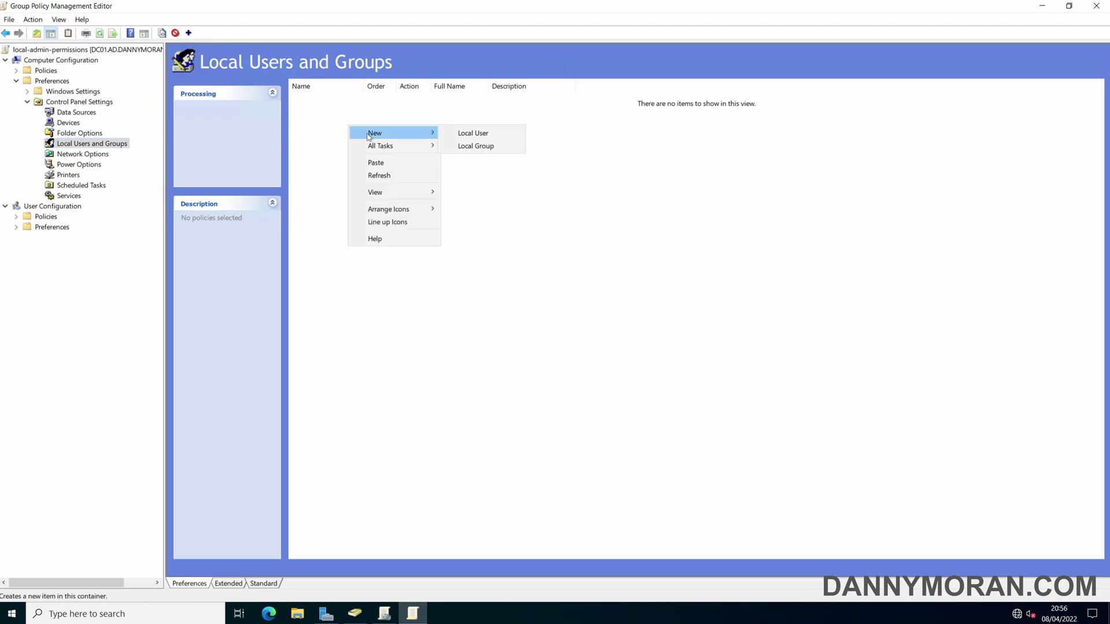
left_click(487, 147)
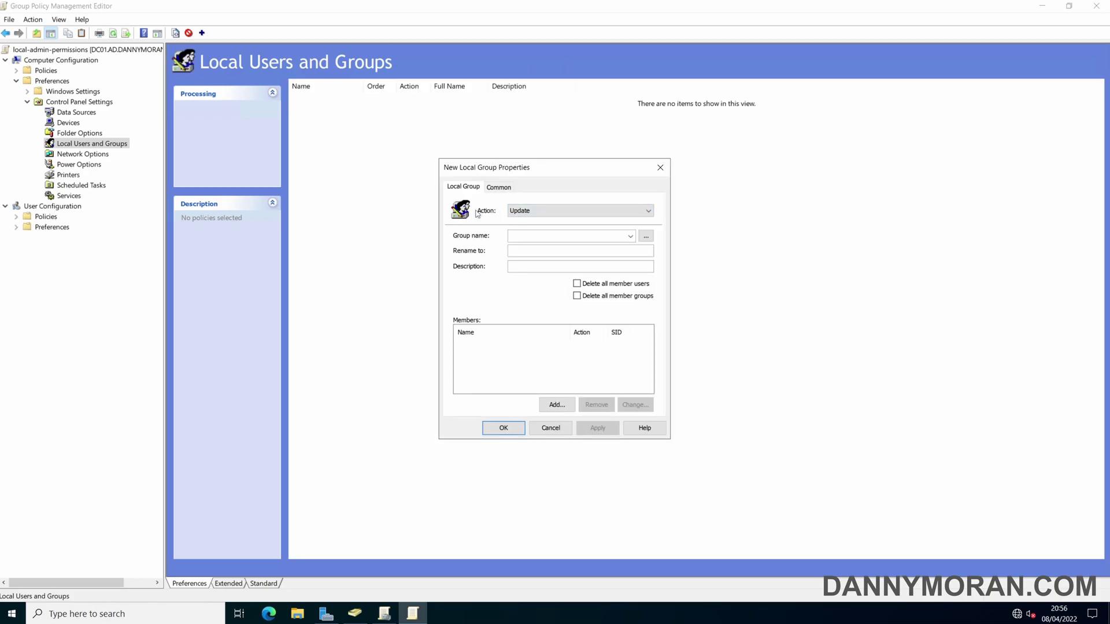
left_click(632, 236)
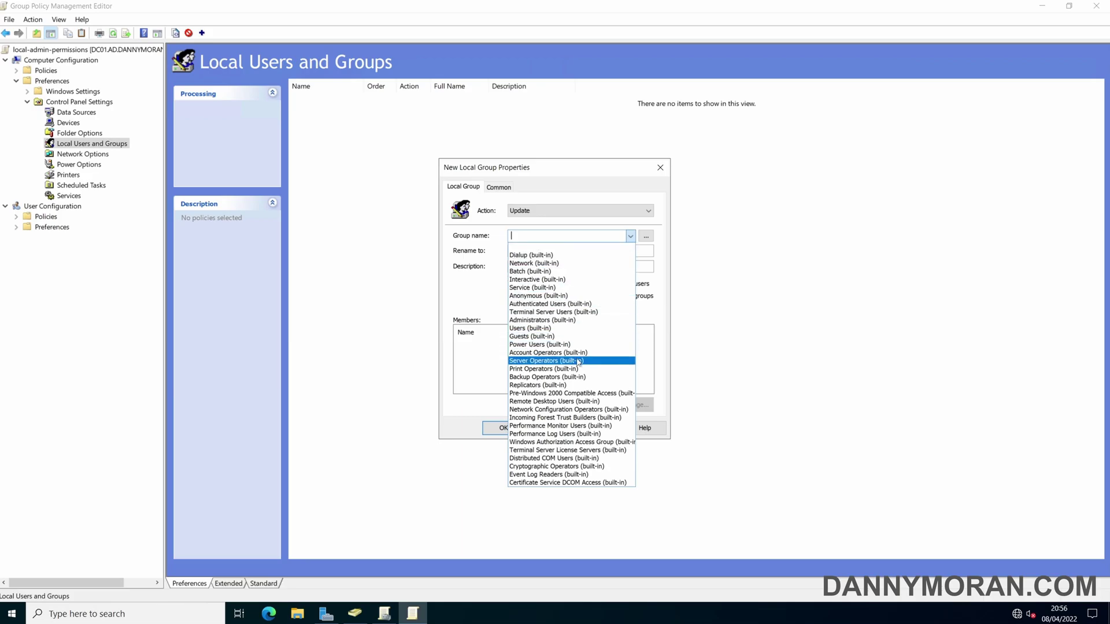
left_click(578, 321)
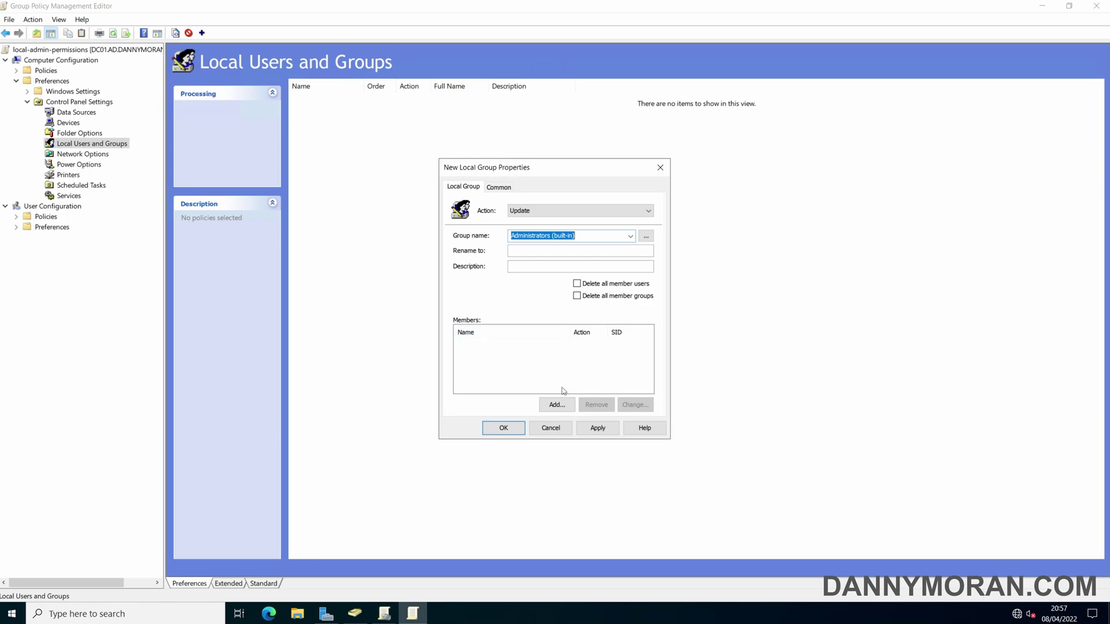
Step: Add the domain group sg-server-admin-all-servers as a member of the Administrators (built-in) preference item
left_click(560, 405)
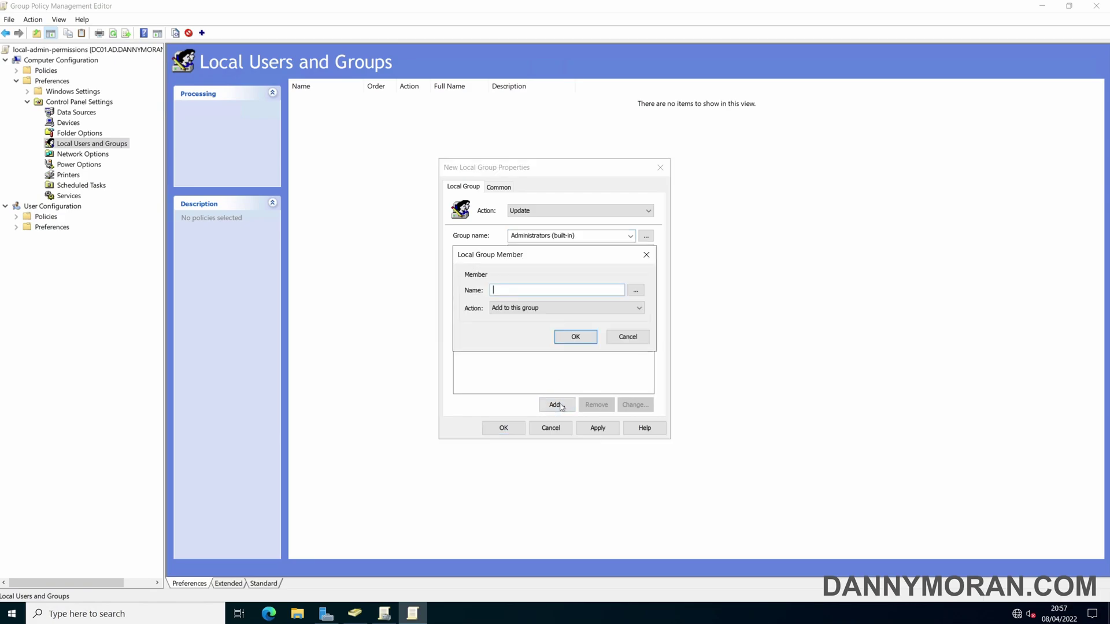
left_click(636, 291)
type("sg")
left_click(688, 360)
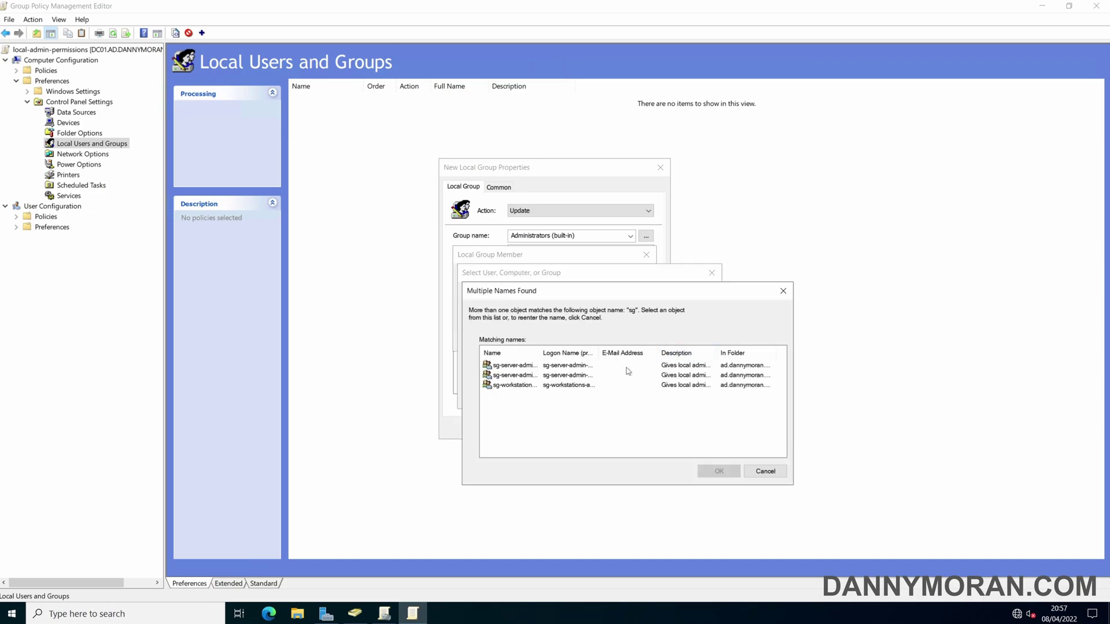
double_click(540, 353)
left_click(546, 370)
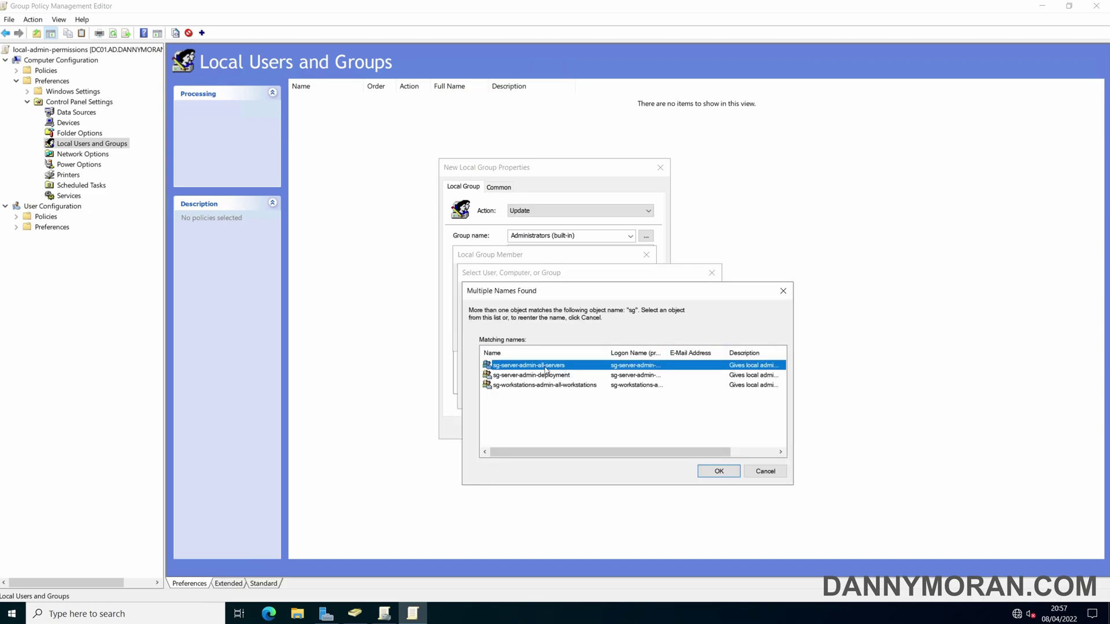
left_click(723, 472)
left_click(648, 399)
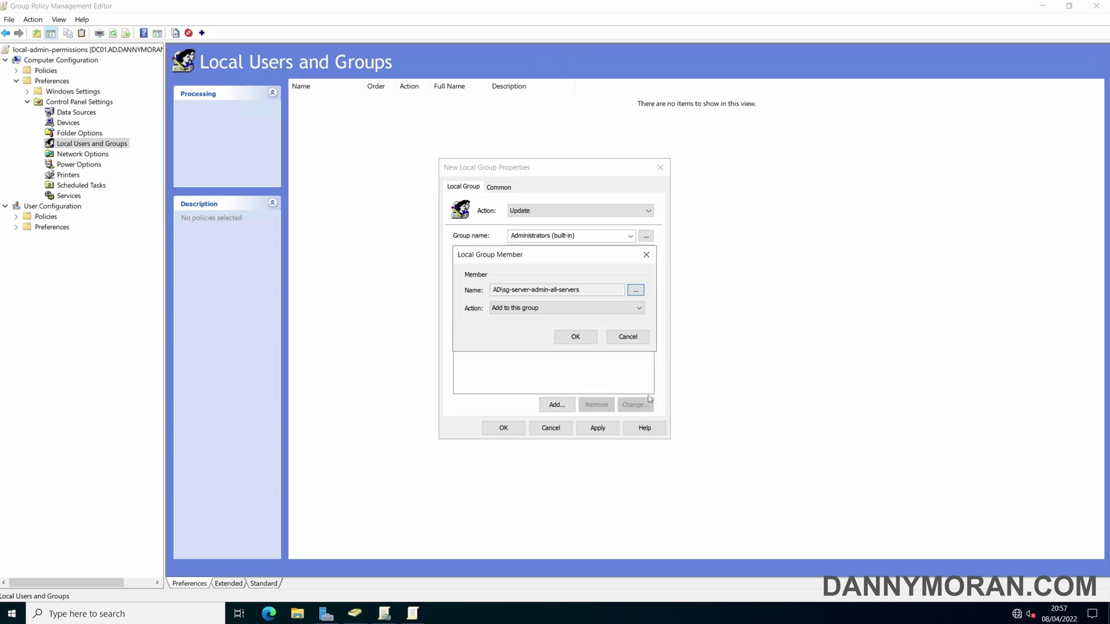
left_click(582, 343)
left_click(549, 362)
Step: Enable item-level targeting for the server admin preference item and add an Organizational Unit targeting condition
left_click(499, 187)
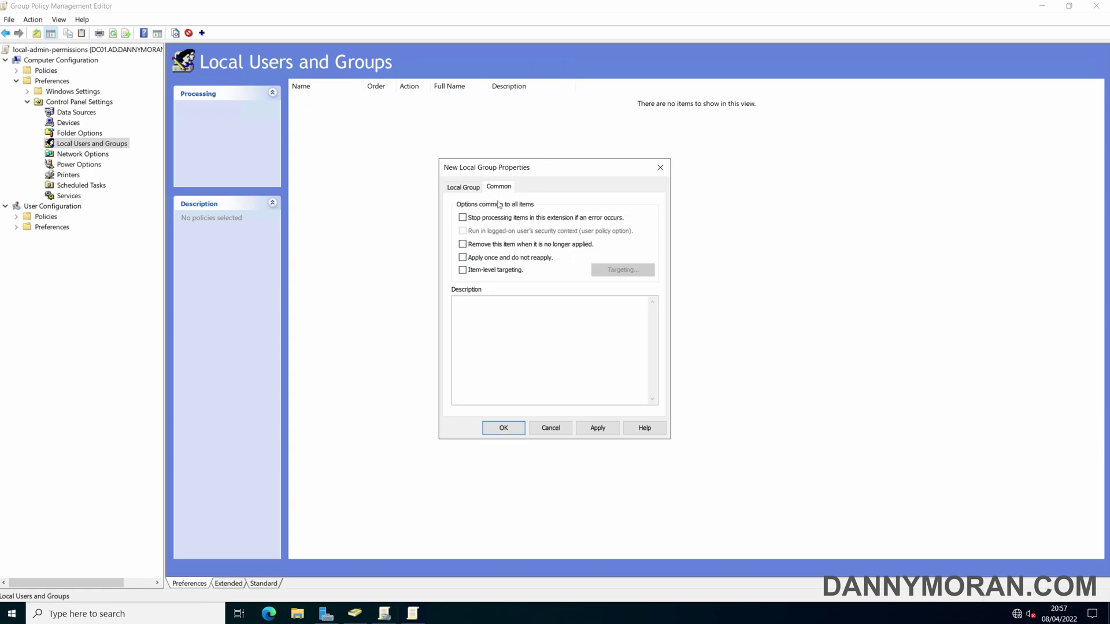
left_click(462, 270)
left_click(616, 271)
left_click(488, 176)
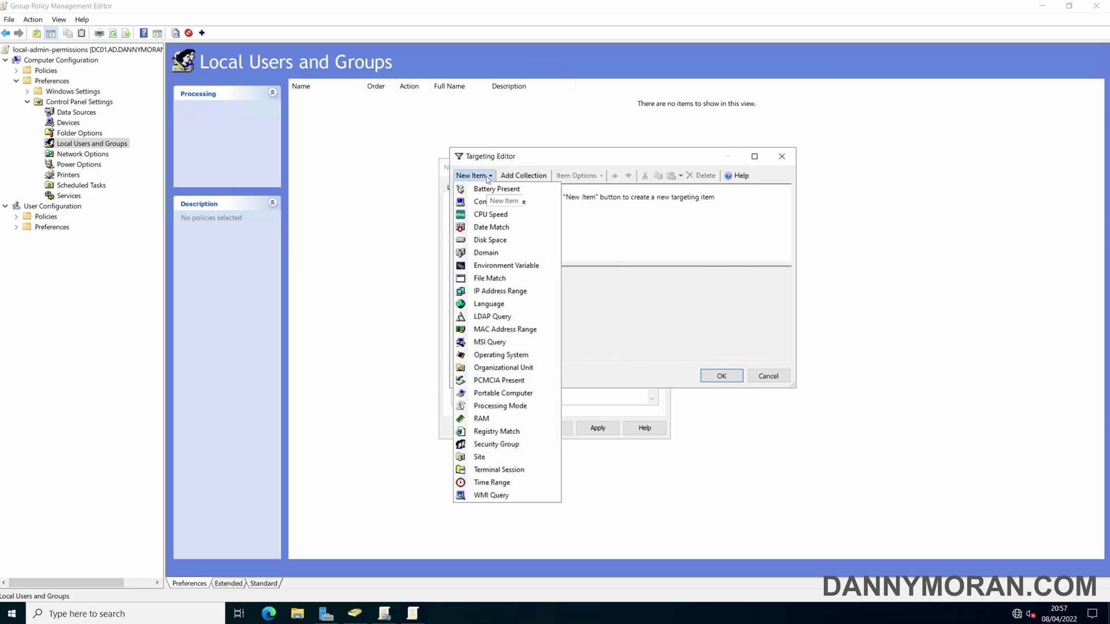
left_click(525, 369)
Step: Set the targeted organizational unit to Servers under Company Name and save the Administrators (built-in) preference item
left_click(756, 280)
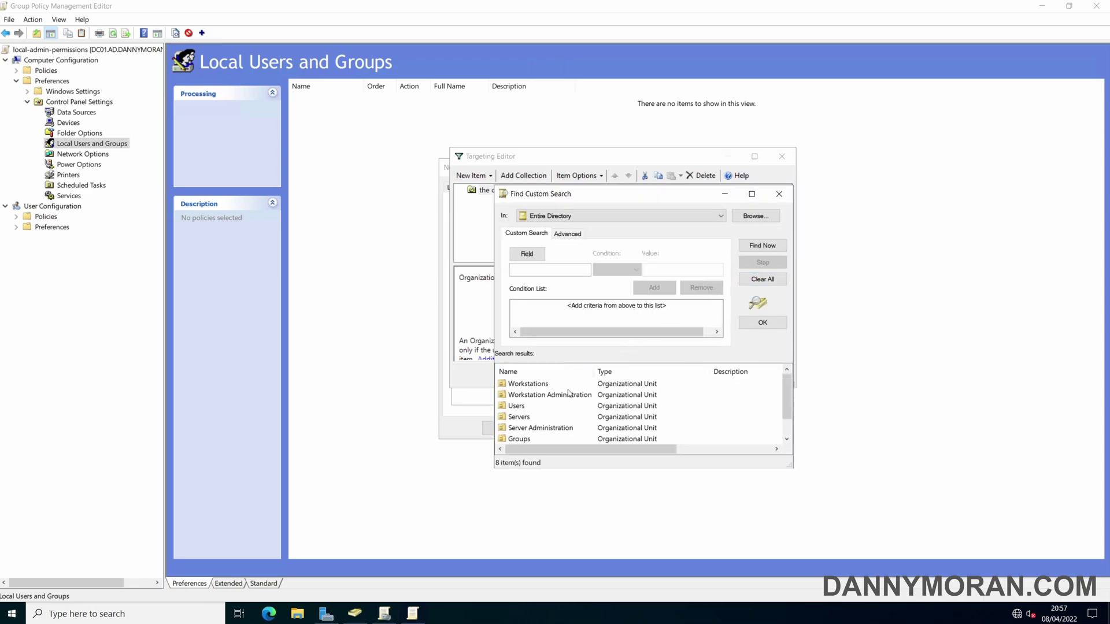
scroll(566, 413, "down", 1)
scroll(567, 413, "up", 1)
left_click(524, 419)
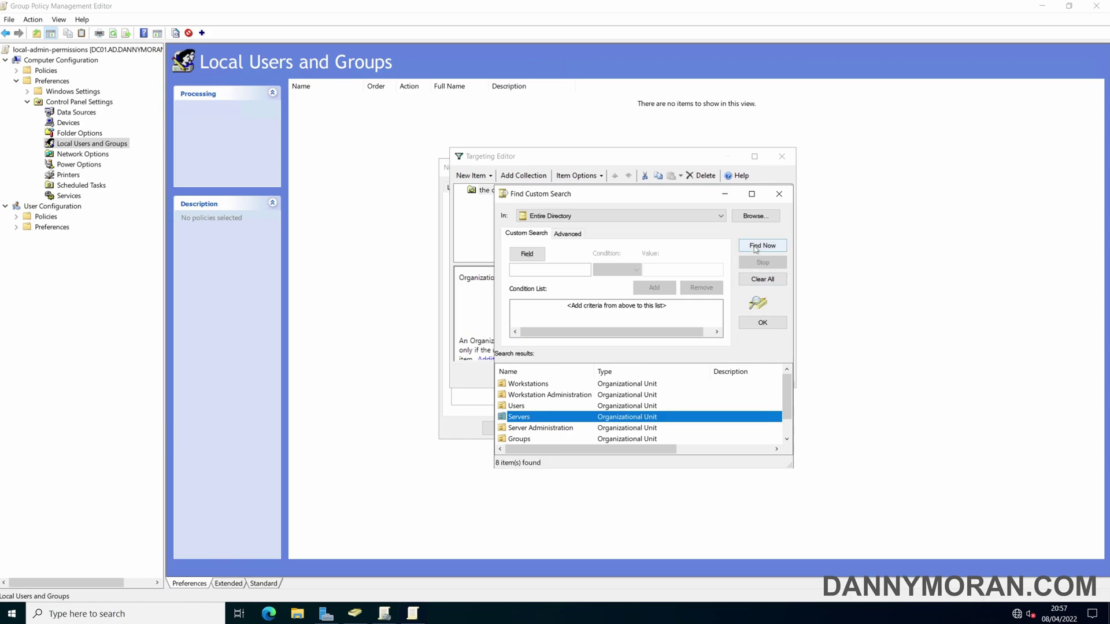
scroll(578, 418, "down", 1)
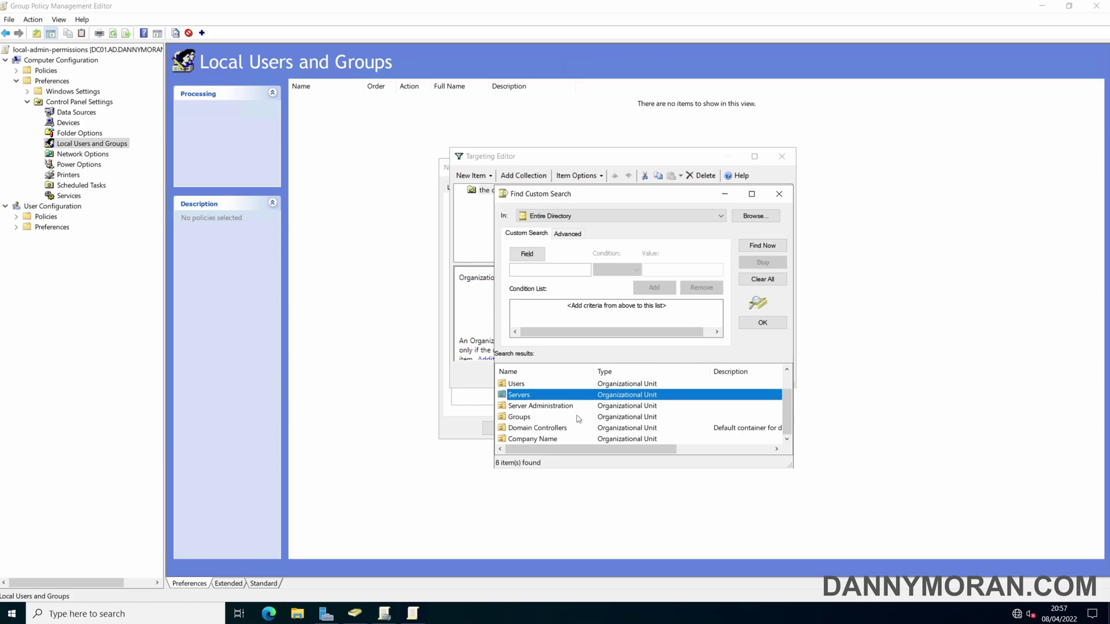
double_click(532, 399)
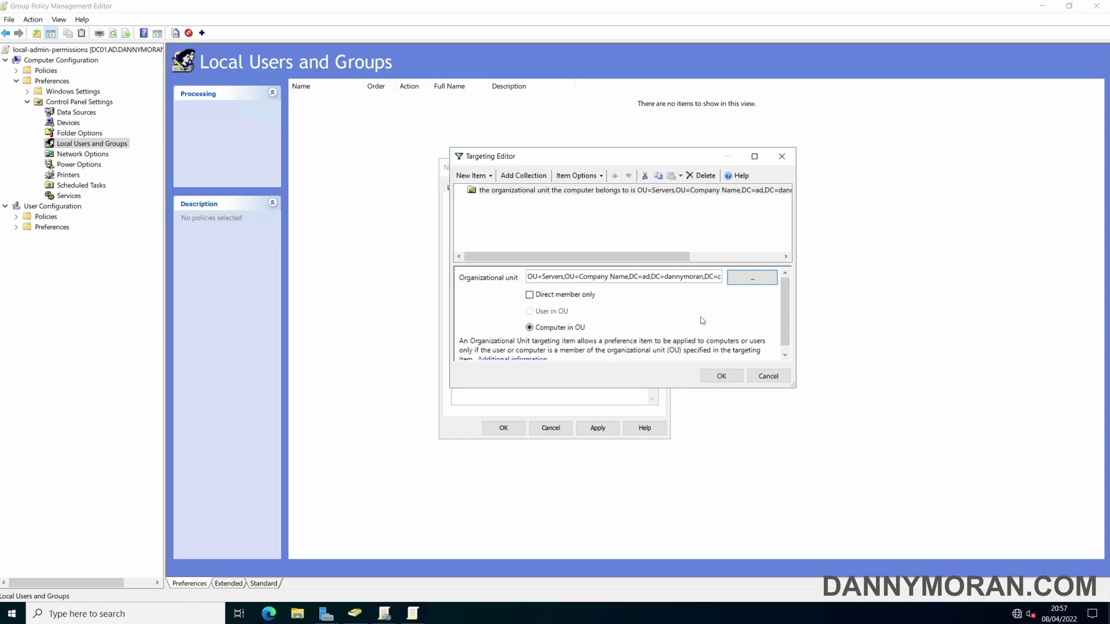
left_click(721, 375)
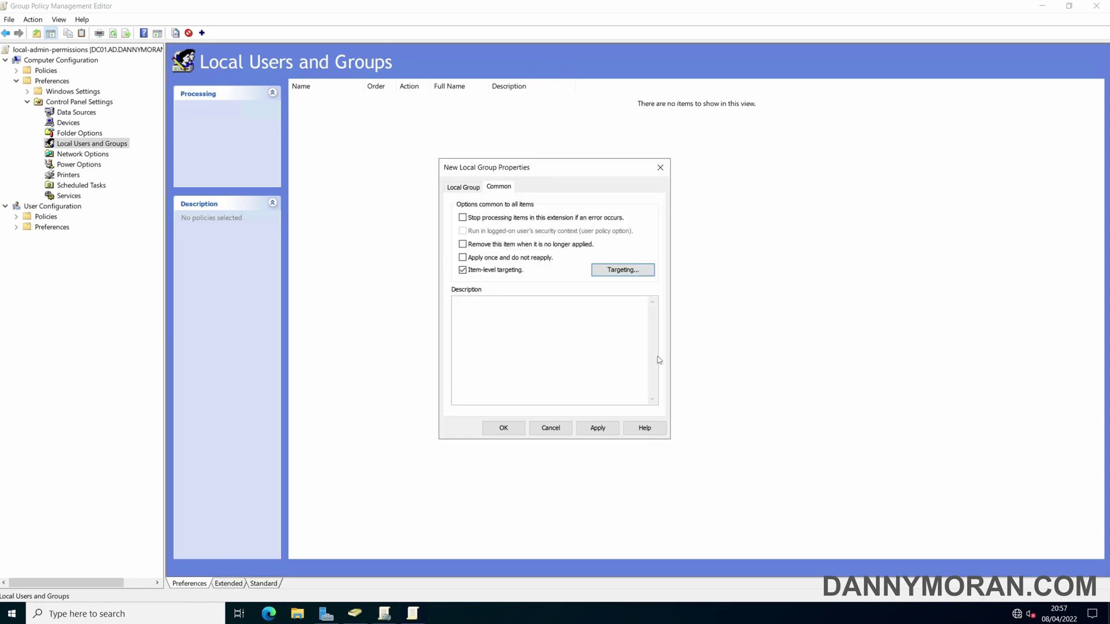
left_click(471, 192)
left_click(606, 431)
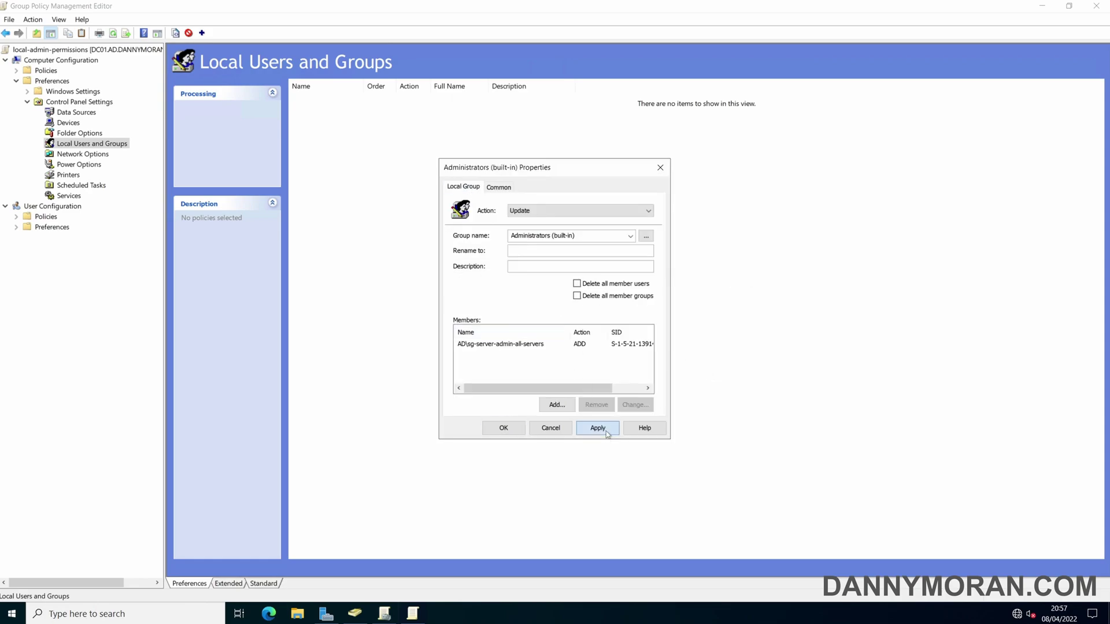
left_click(504, 428)
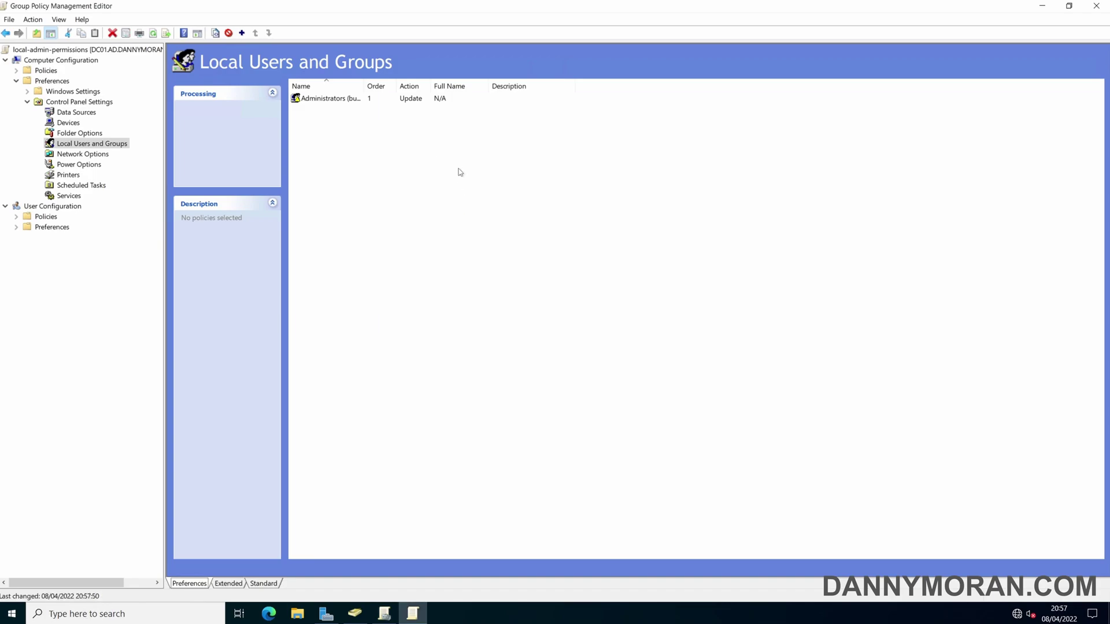
Step: Rename the saved preference item as "Gives local admin to all servers" and widen the Name column to fit it
right_click(336, 100)
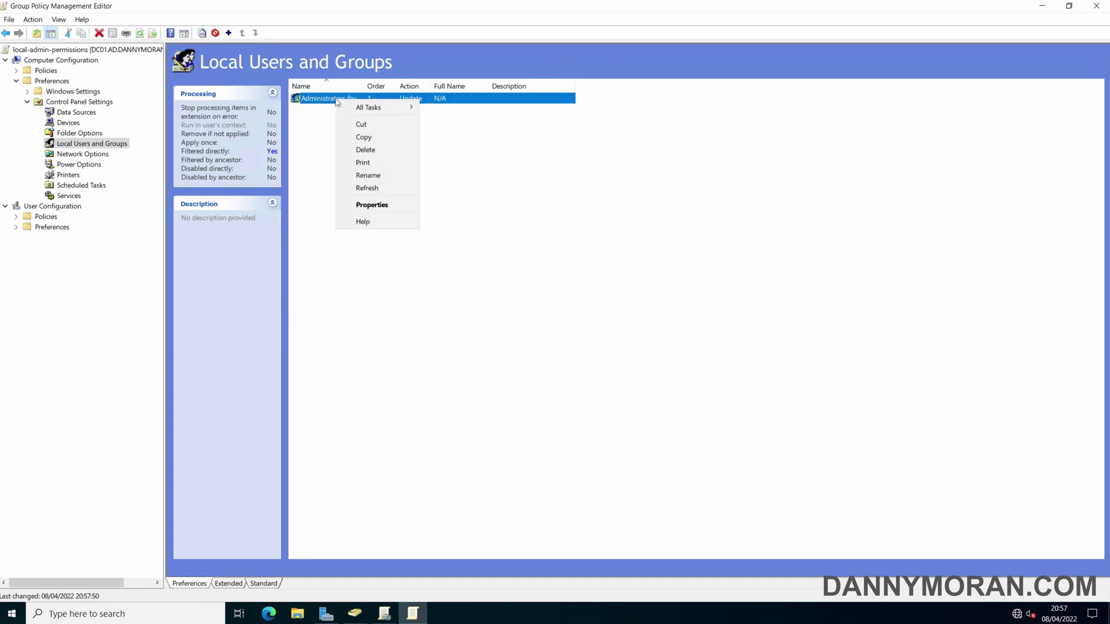
left_click(377, 176)
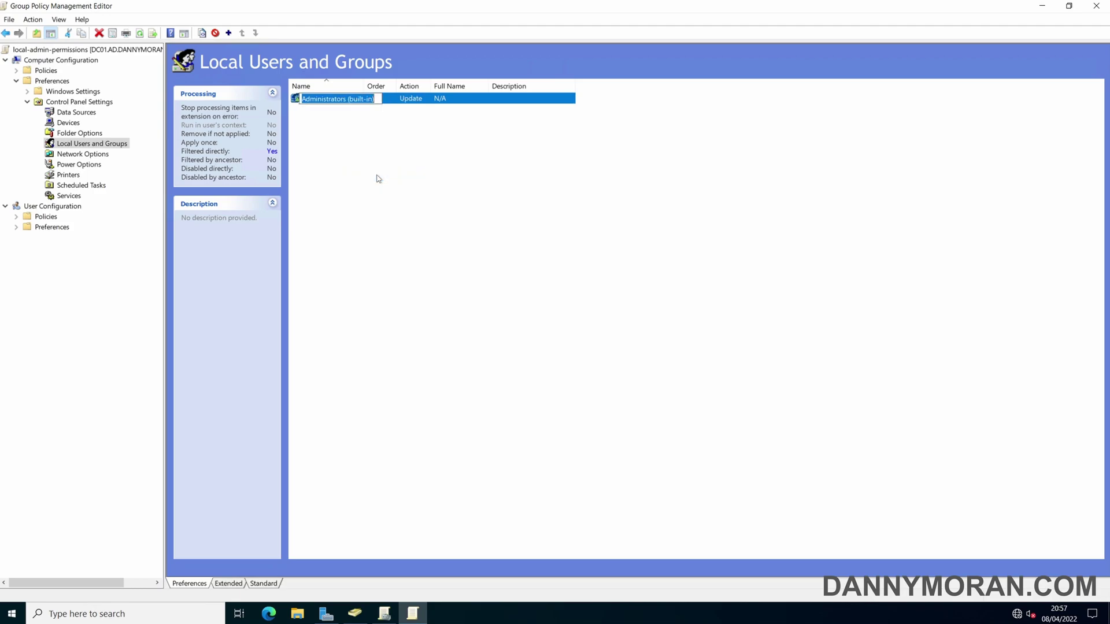
type("All Sr")
key("BackSpace")
key("BackSpace")
key("BackSpace")
type("Gives local admin ")
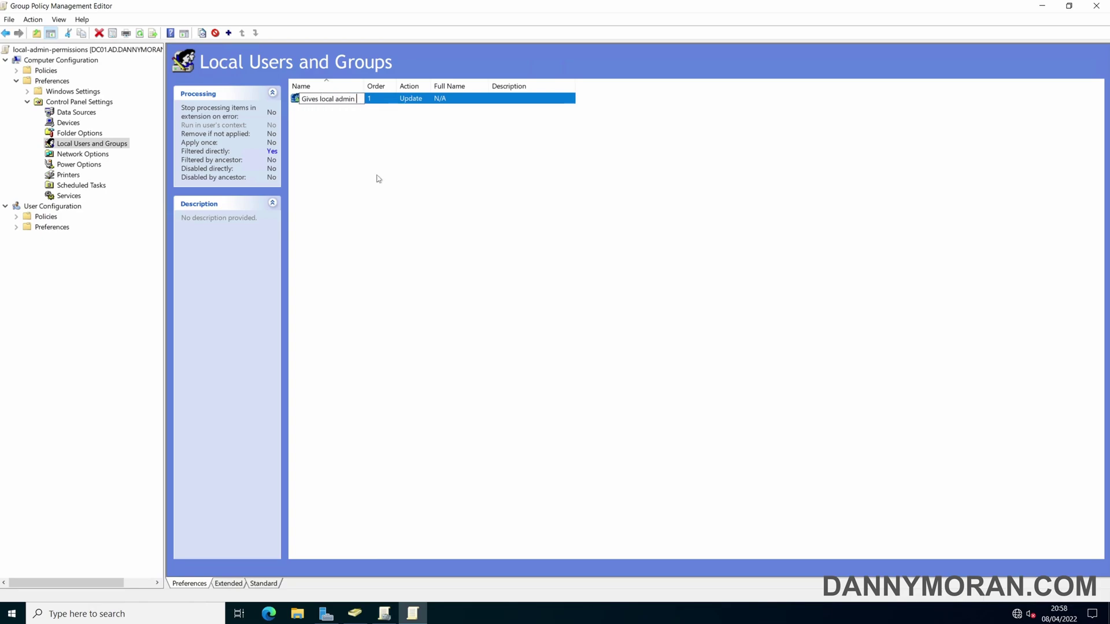
type("to all staff")
key("Return")
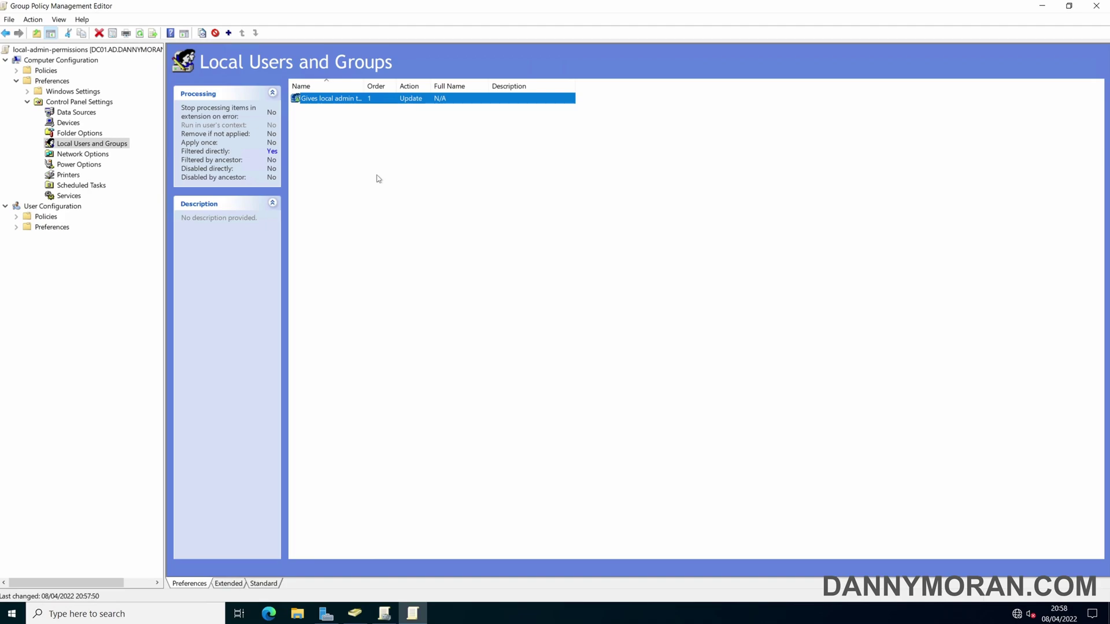
left_click_drag(365, 85, 439, 85)
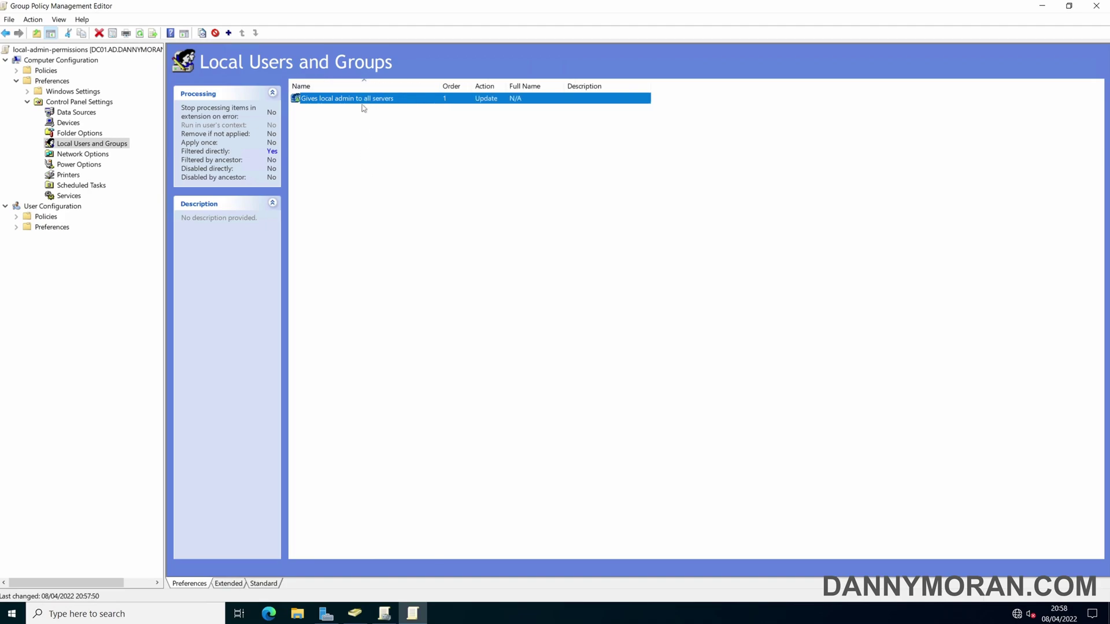
Step: Start a second local group preference item that updates the Administrators (built-in) group
right_click(342, 114)
mouse_move(387, 120)
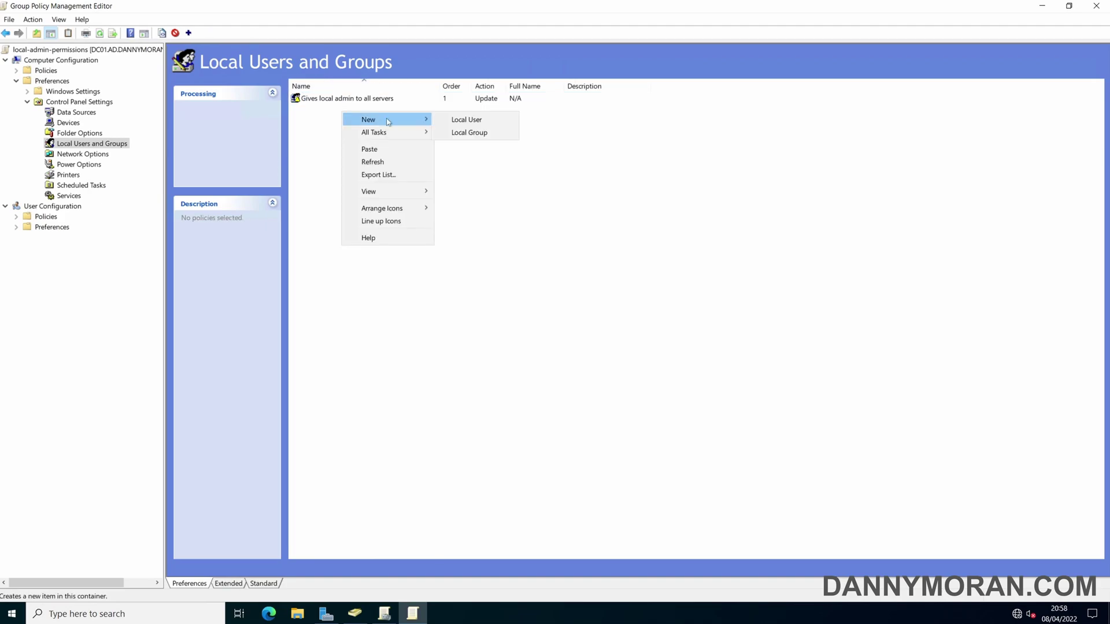
left_click(469, 133)
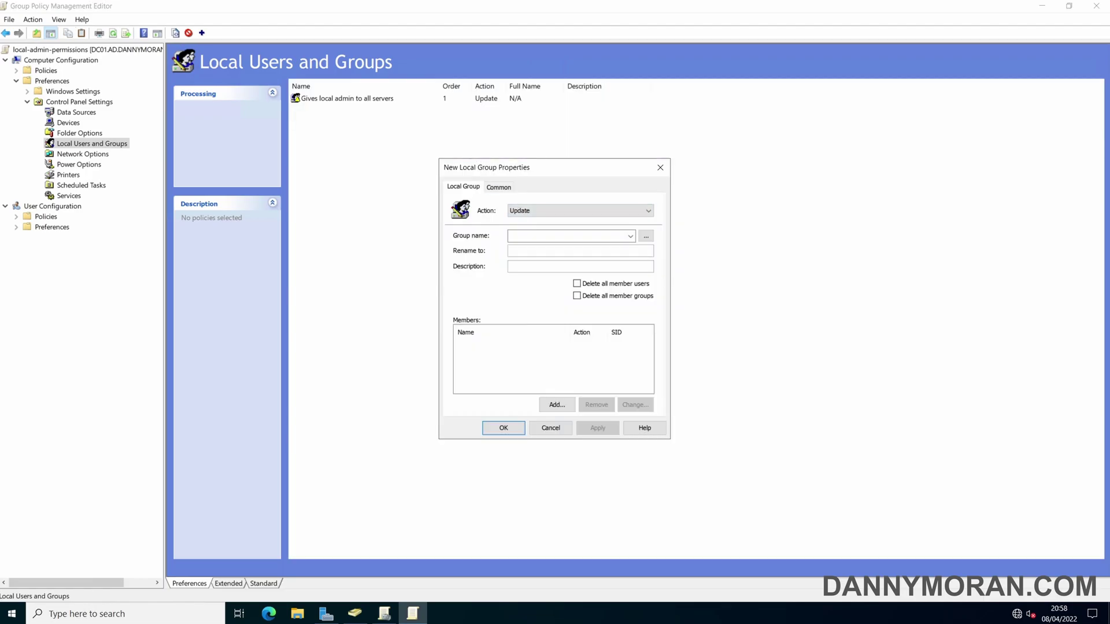
left_click(630, 236)
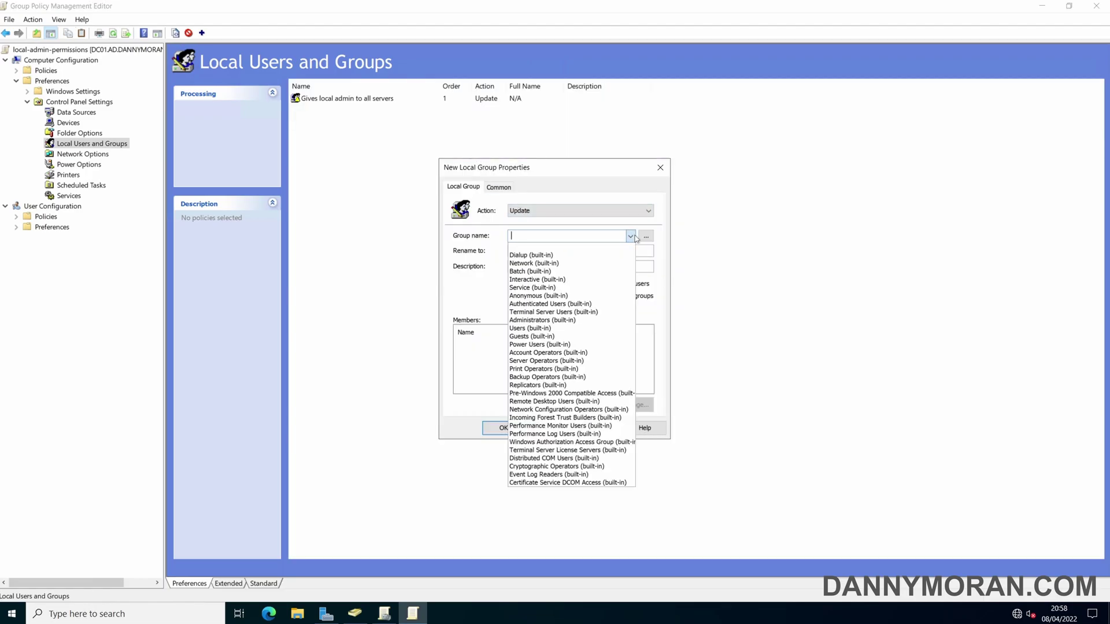
left_click(568, 322)
Step: Add the domain group sg-workstations-admin-all-workstations as a member of the new Administrators (built-in) preference item
left_click(555, 405)
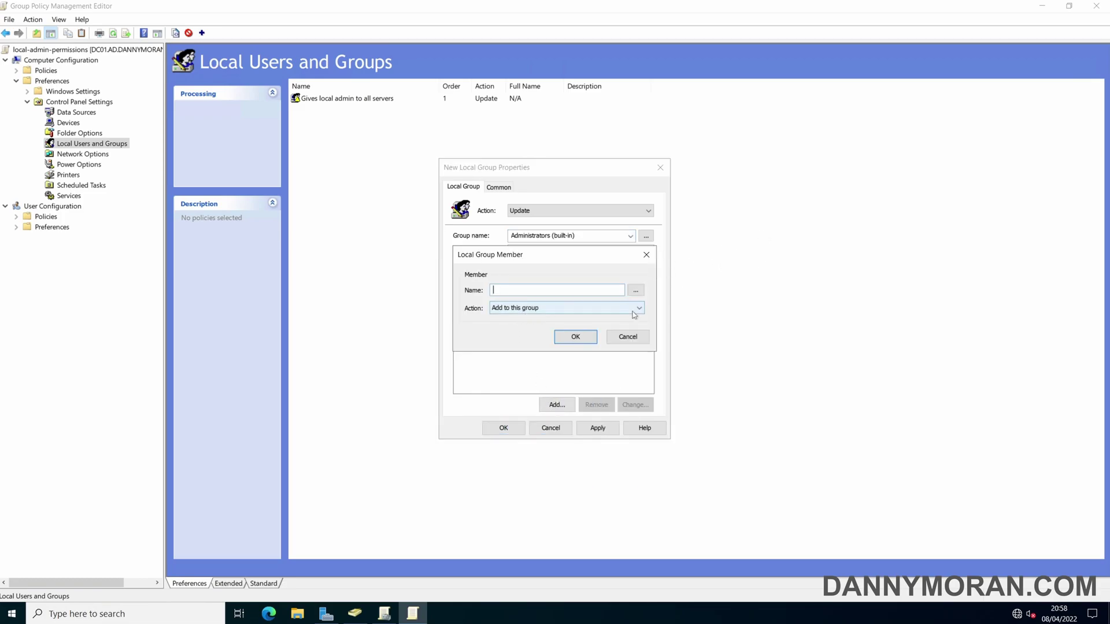
left_click(636, 290)
type("sg")
left_click(689, 362)
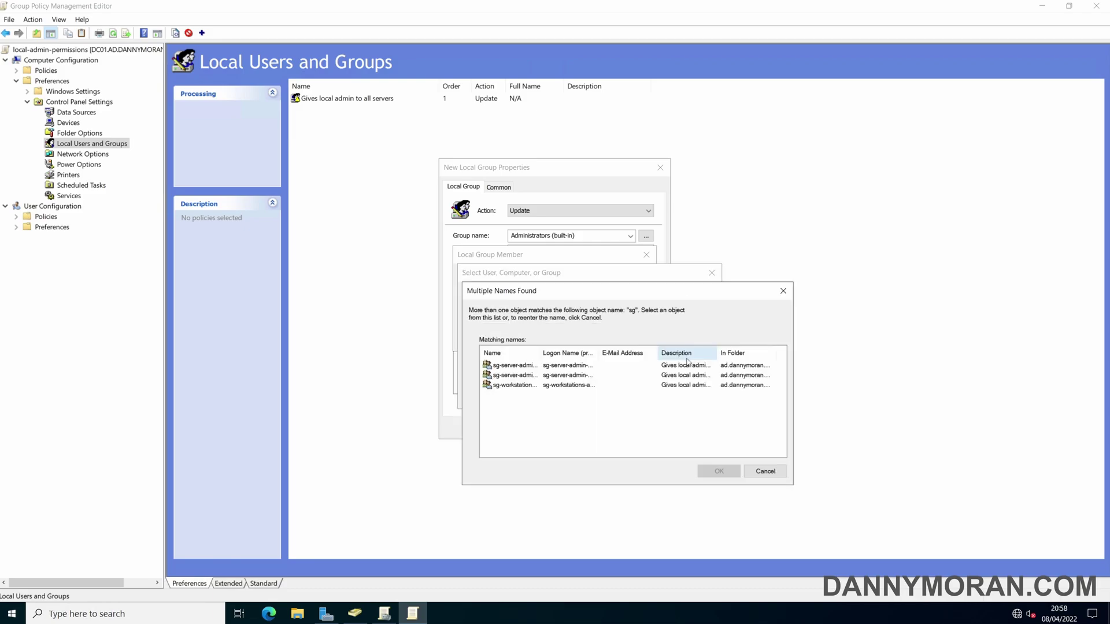
left_click(512, 386)
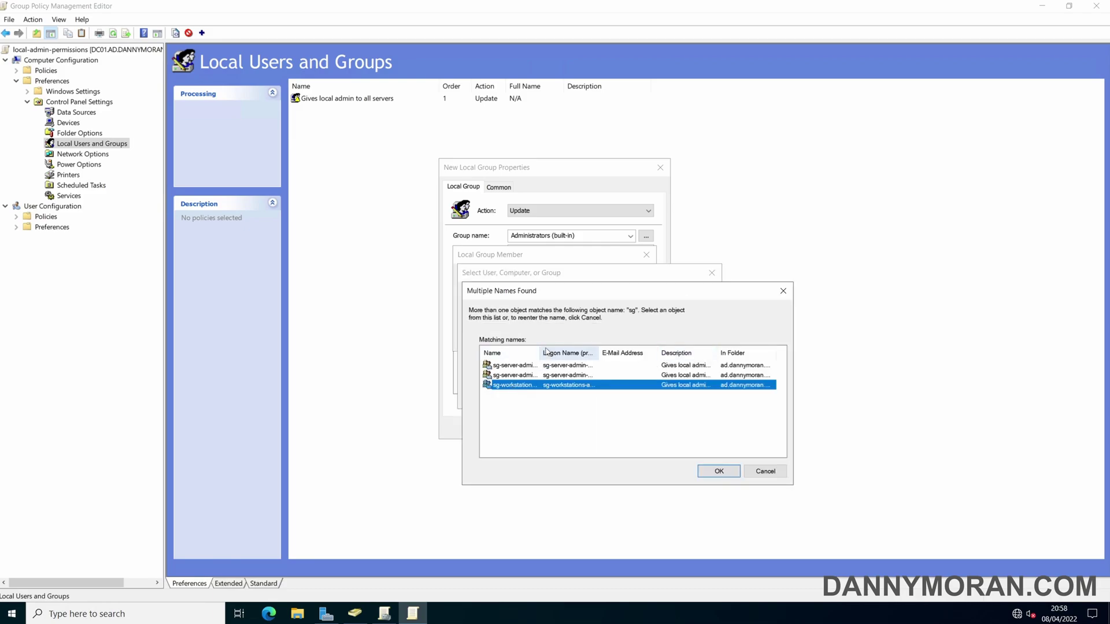
double_click(539, 353)
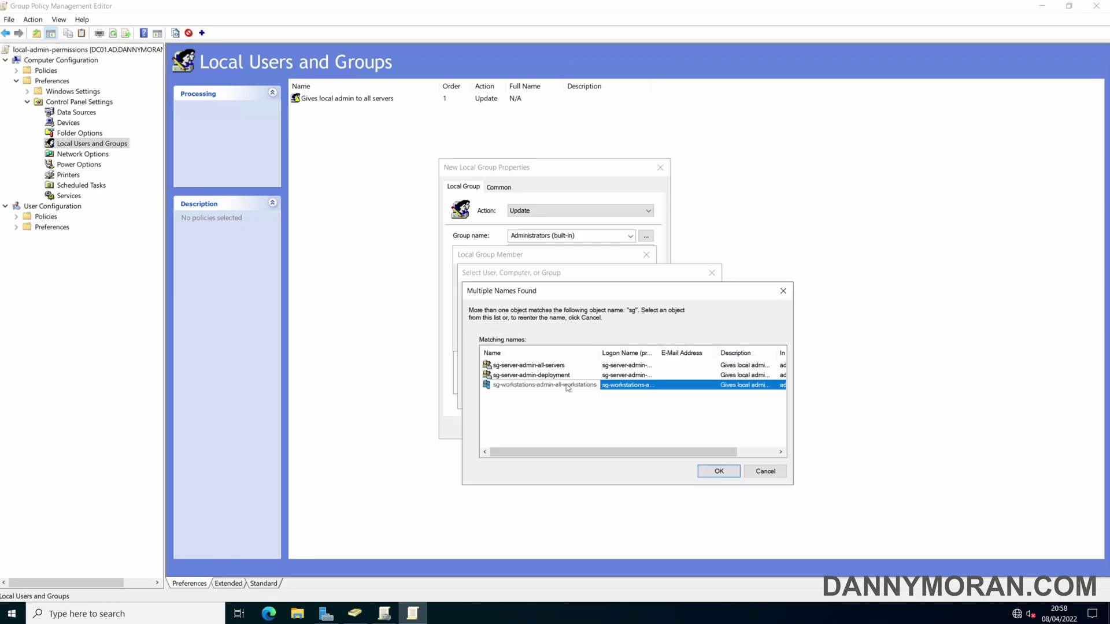
left_click(718, 471)
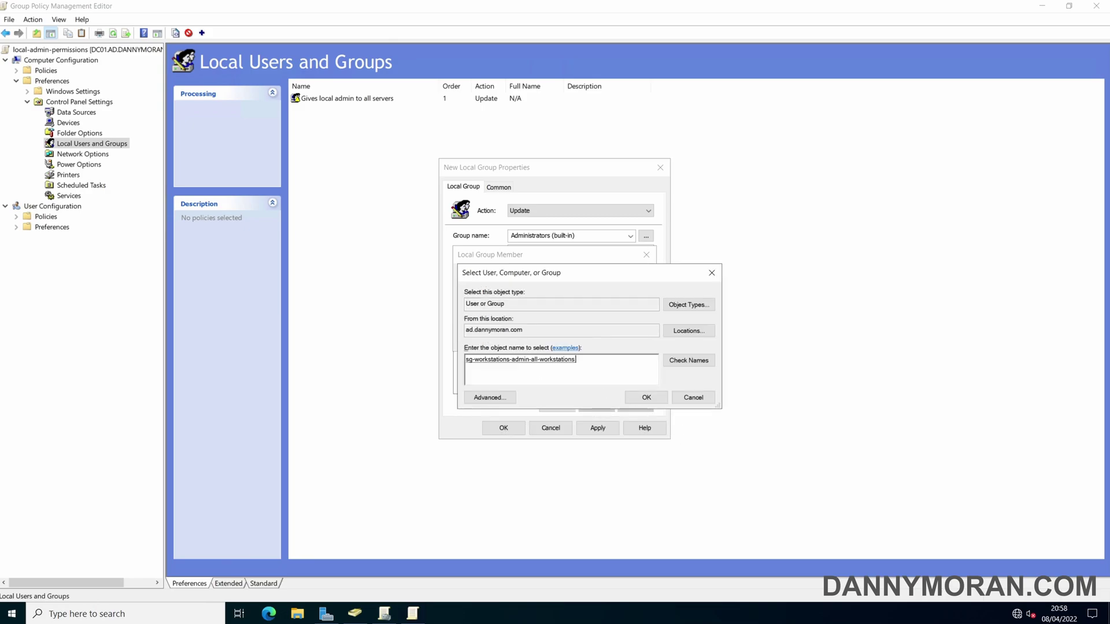
left_click(646, 397)
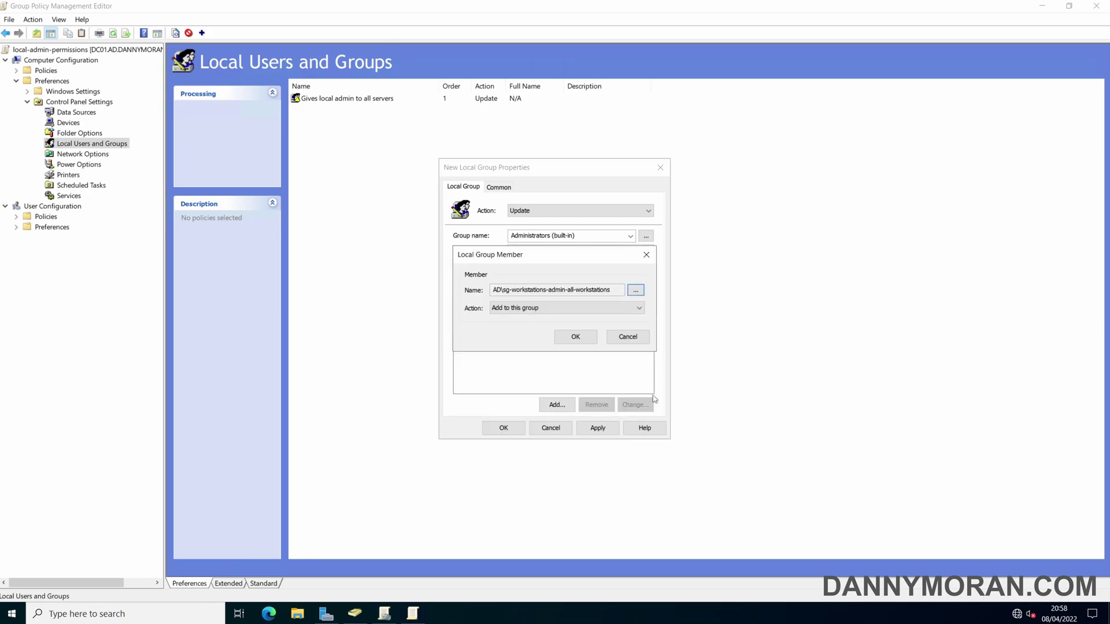
left_click(572, 333)
Step: Enable item-level targeting for the workstation admin preference item and add an Organizational Unit targeting condition
left_click(498, 187)
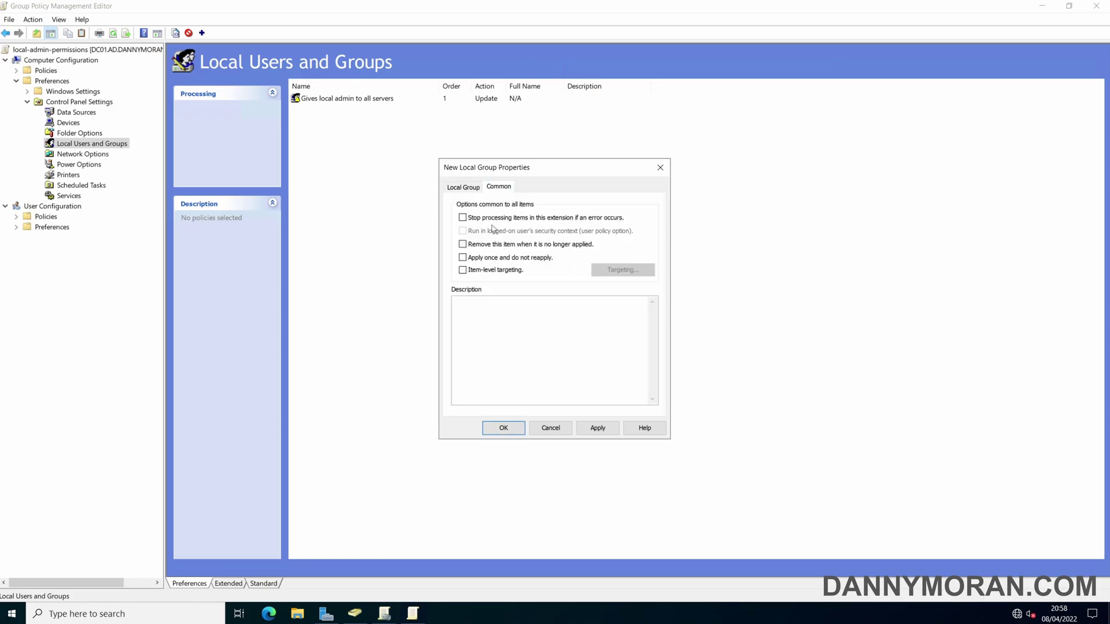
left_click(517, 271)
left_click(622, 270)
left_click(472, 176)
left_click(504, 367)
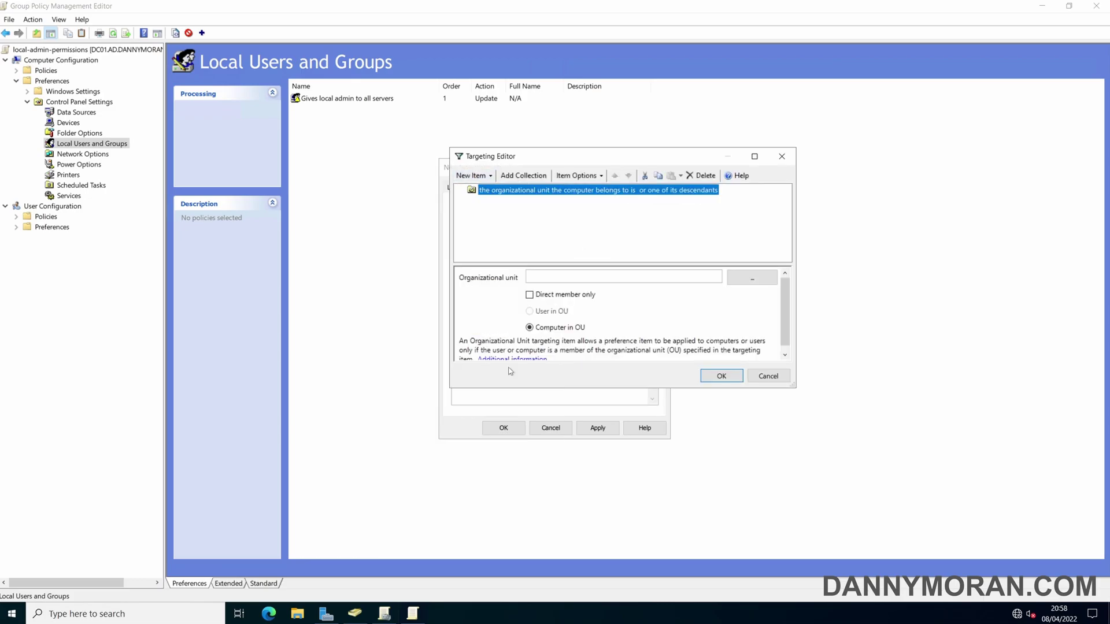
Step: Set the targeted organizational unit to Workstations and save the second Administrators (built-in) preference item
left_click(752, 278)
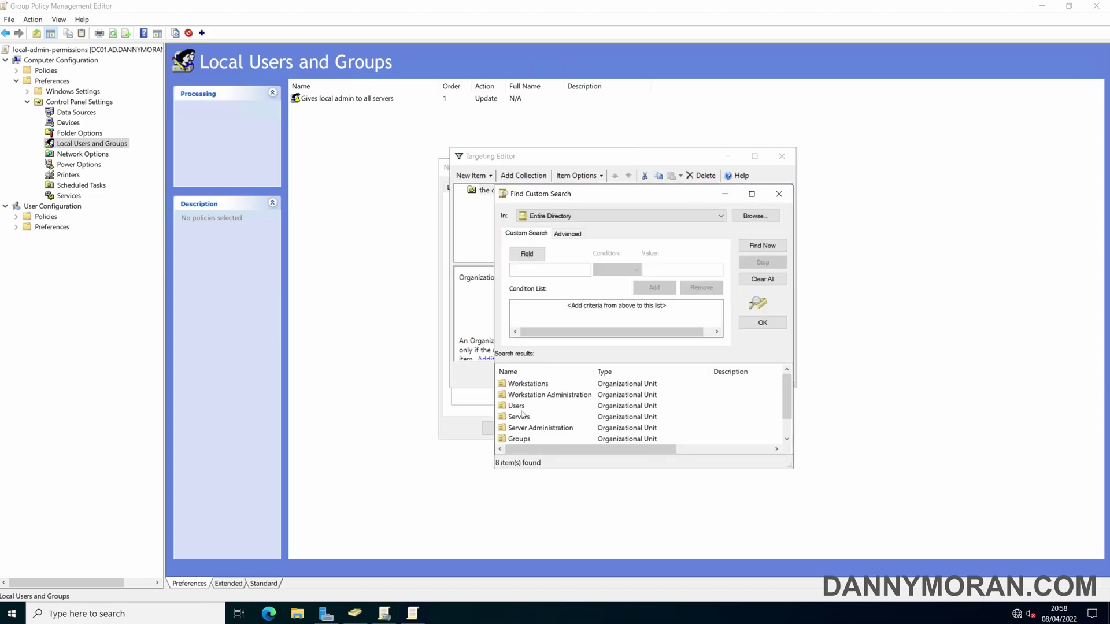
left_click(545, 385)
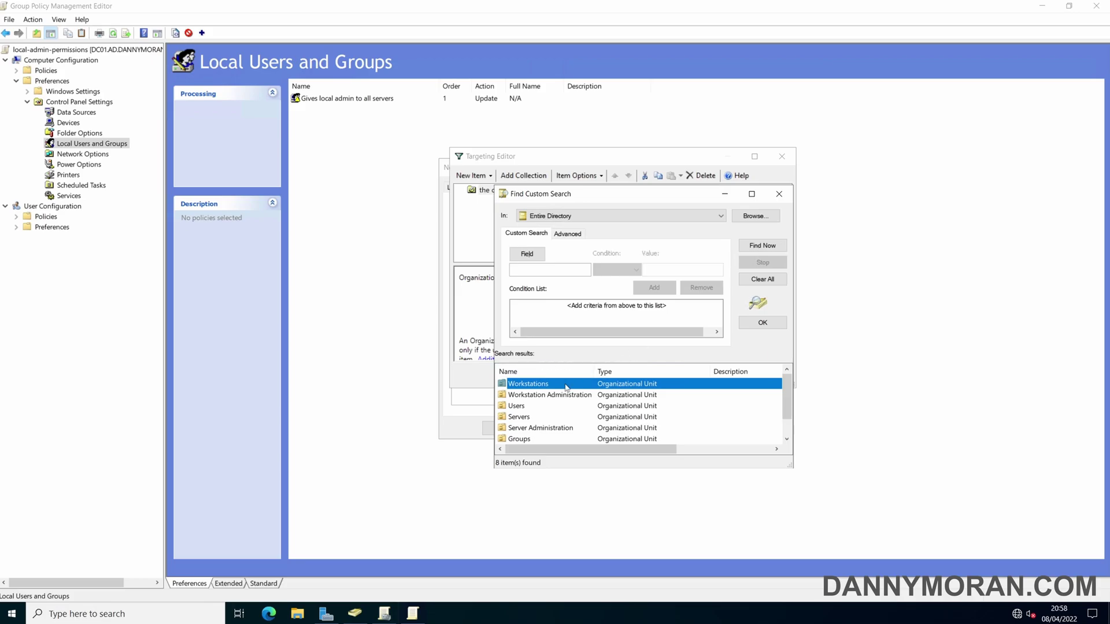
double_click(565, 385)
left_click(716, 374)
left_click(597, 427)
left_click(503, 428)
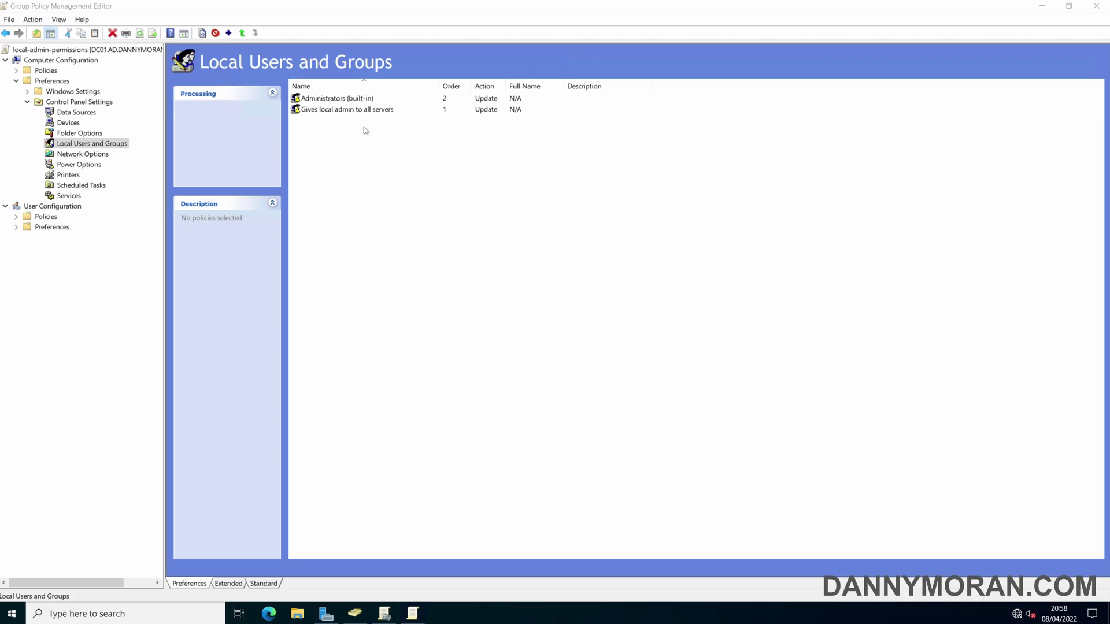
Step: Rename the second preference item as "Gives local admin to all workstations"
left_click(343, 102)
key("F2")
type("Gives local admin ")
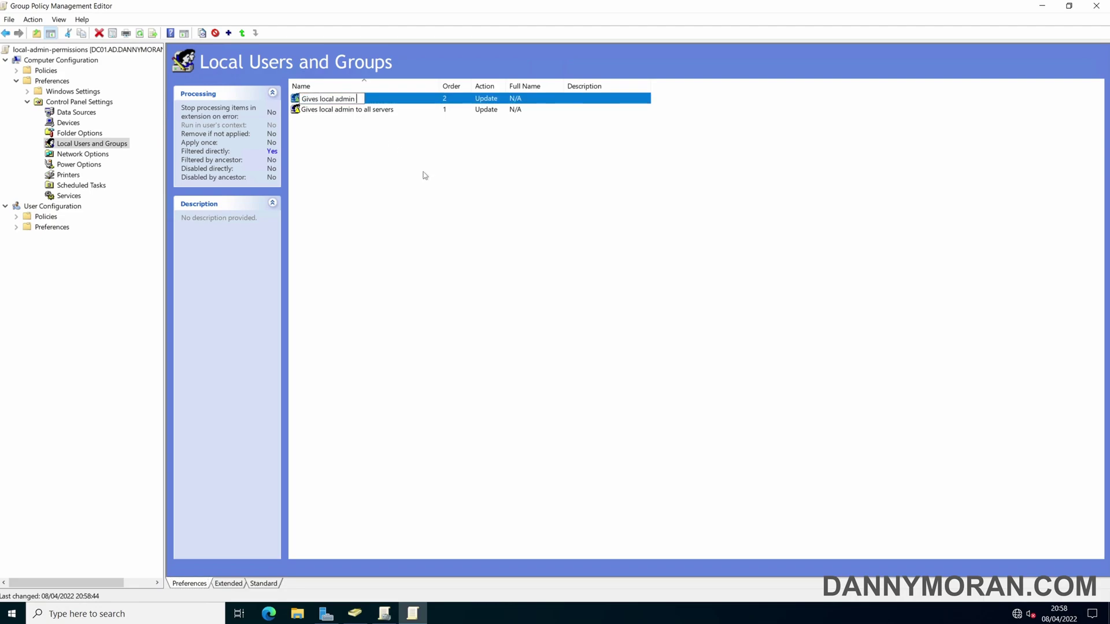
type("to all workstations")
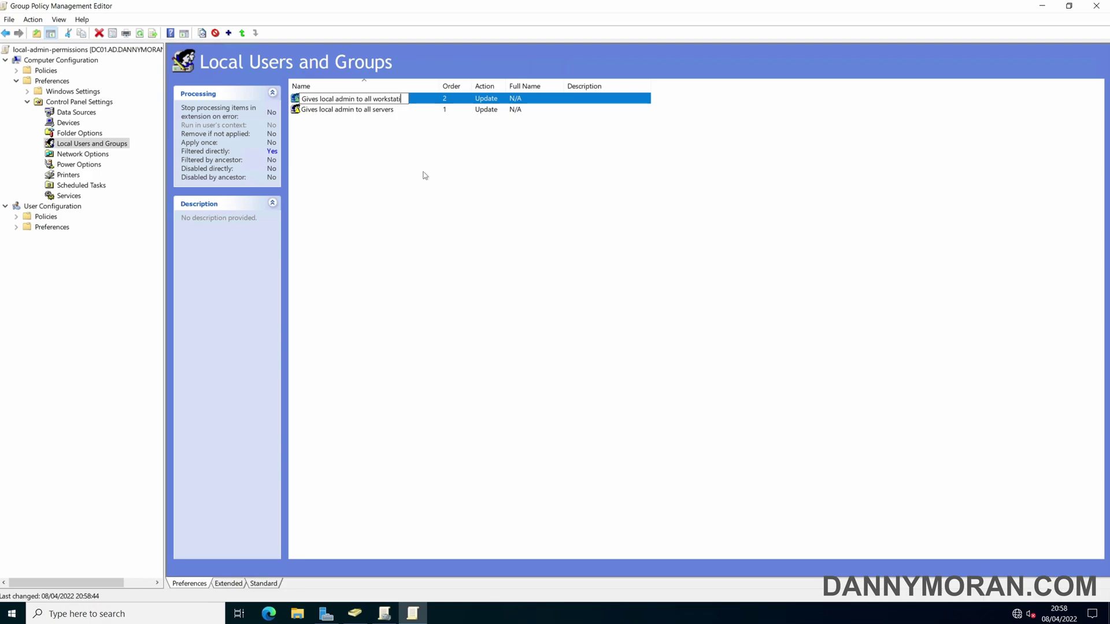
key("Return")
left_click(344, 138)
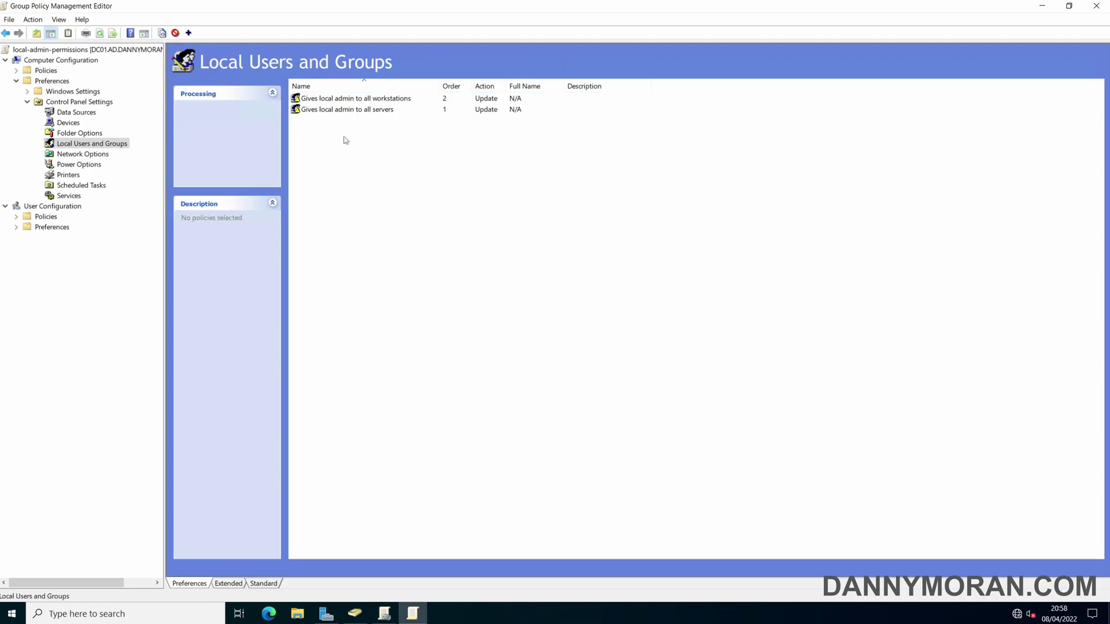
Step: Start a third local group preference item that updates the Administrators (built-in) group
right_click(344, 138)
mouse_move(360, 145)
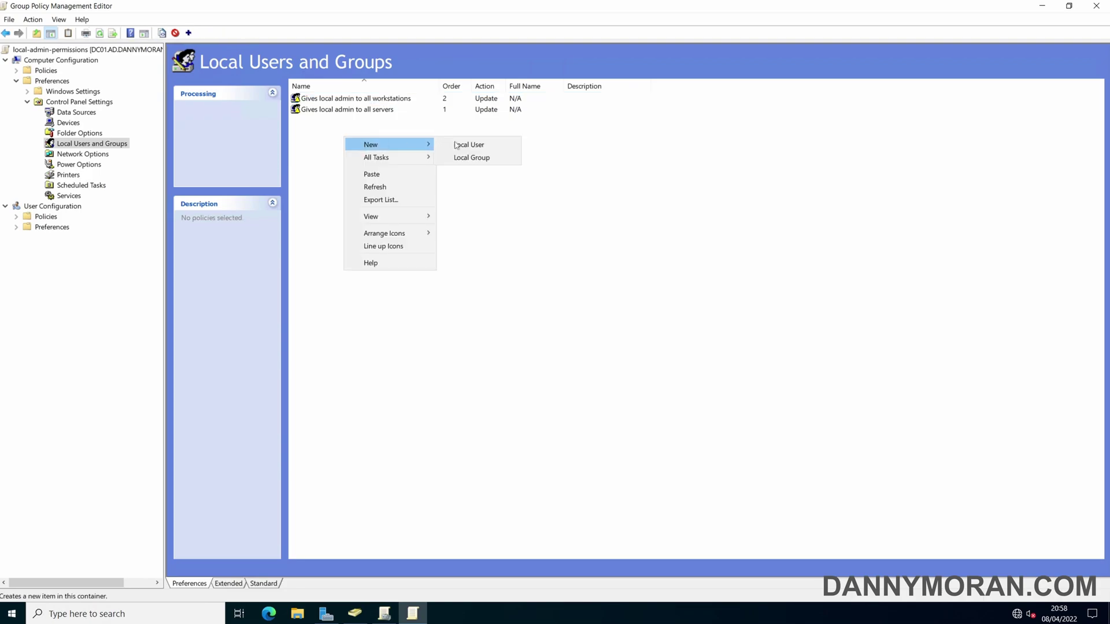
left_click(480, 158)
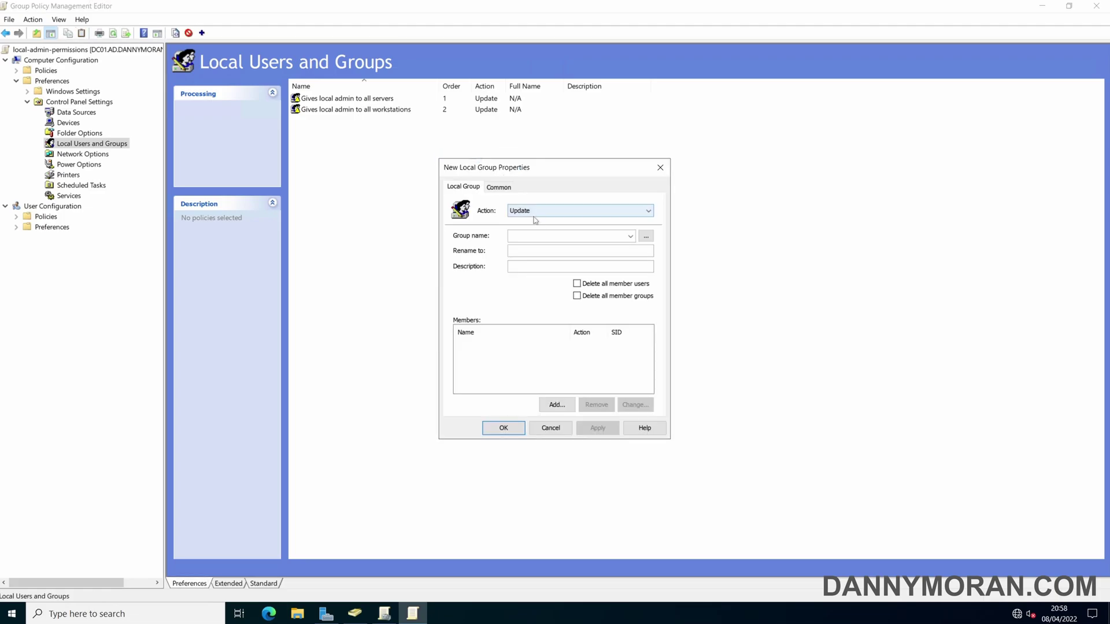
left_click(630, 237)
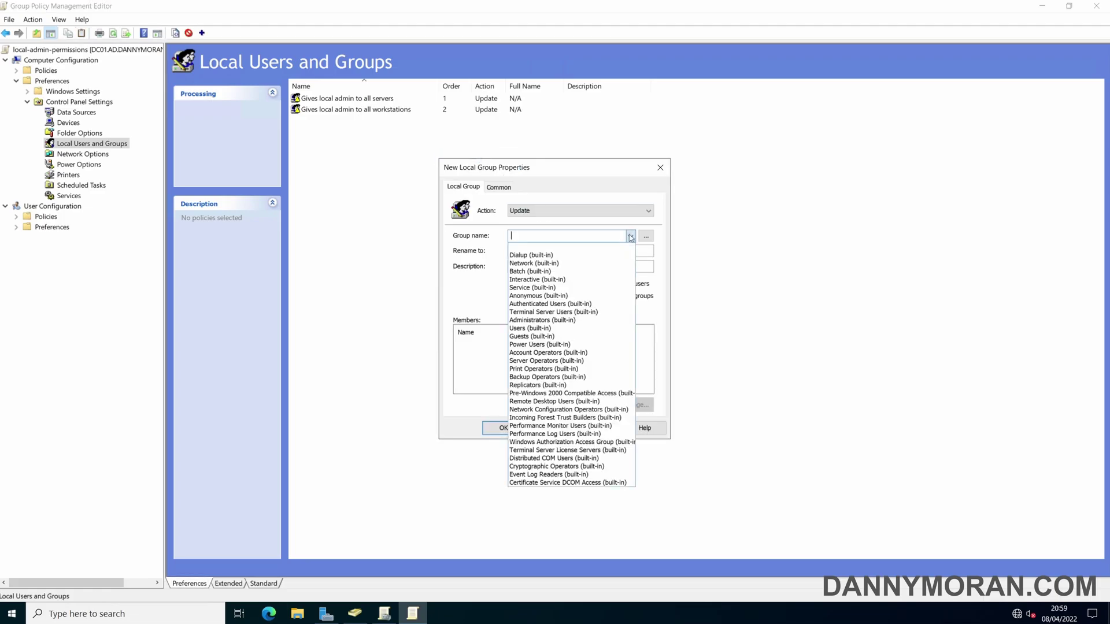
left_click(560, 321)
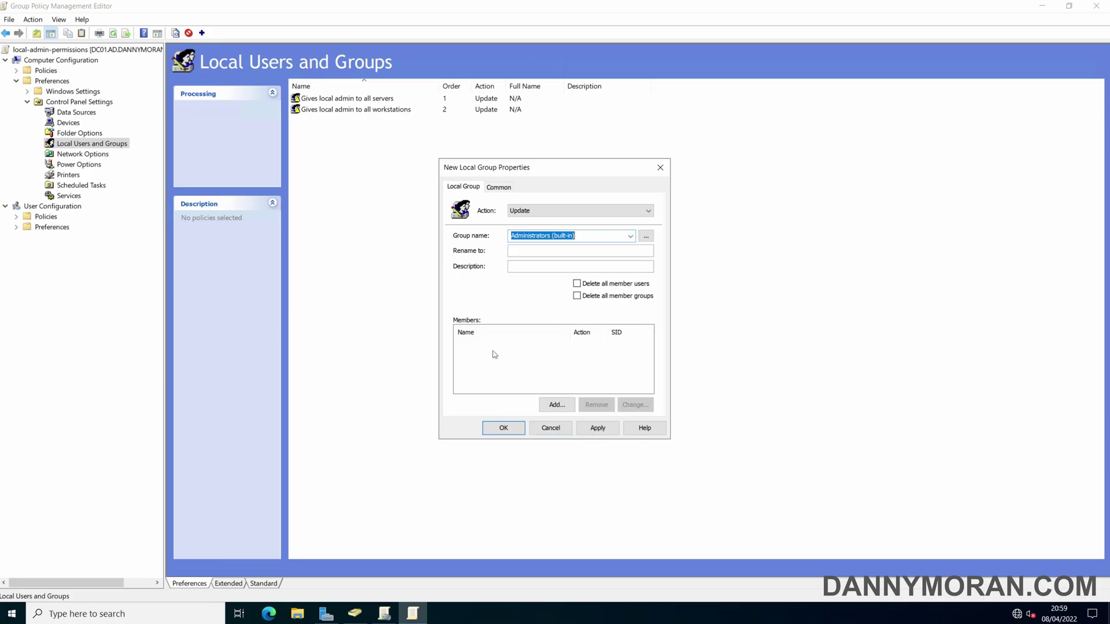
Step: Add the security group sg-server-admin-deployment as a member of the third Administrators (built-in) preference item
left_click(557, 405)
left_click(636, 289)
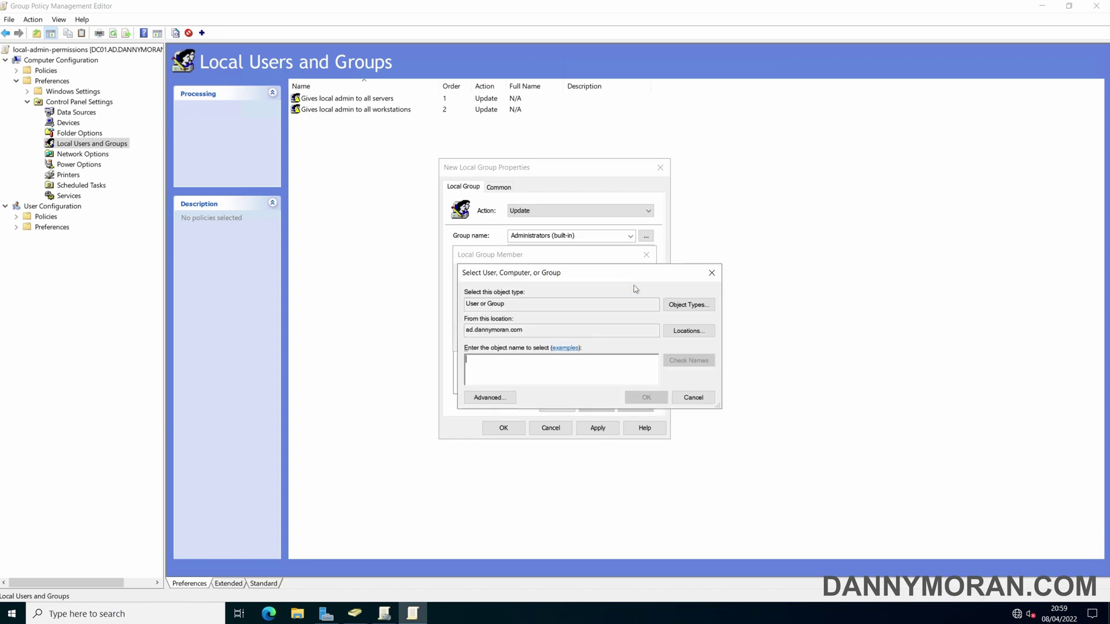
type("sg")
left_click(691, 359)
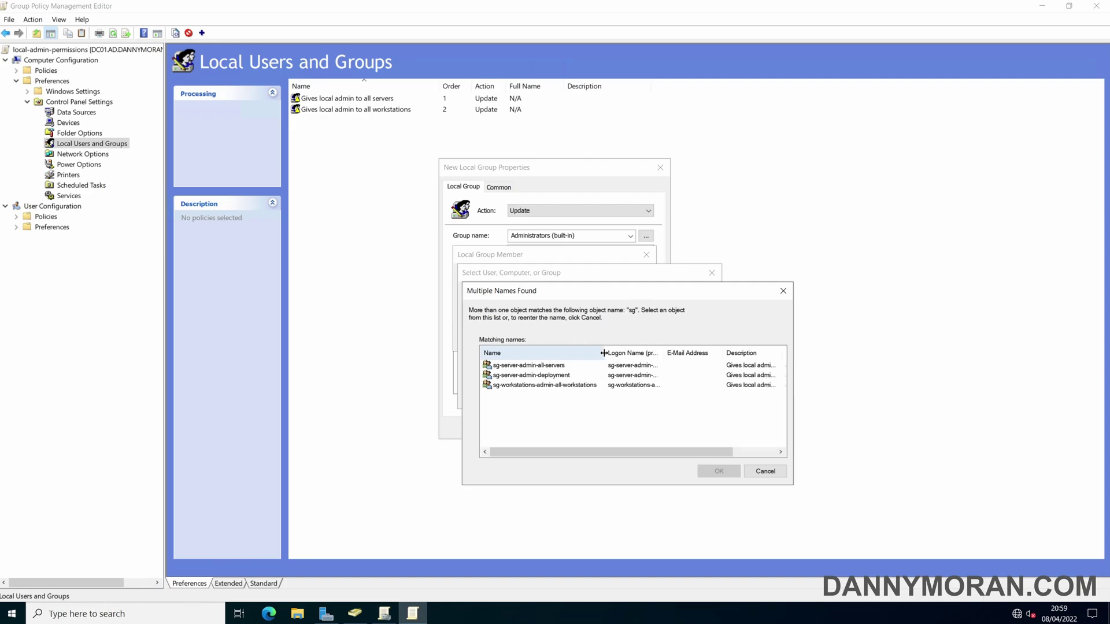
left_click(560, 376)
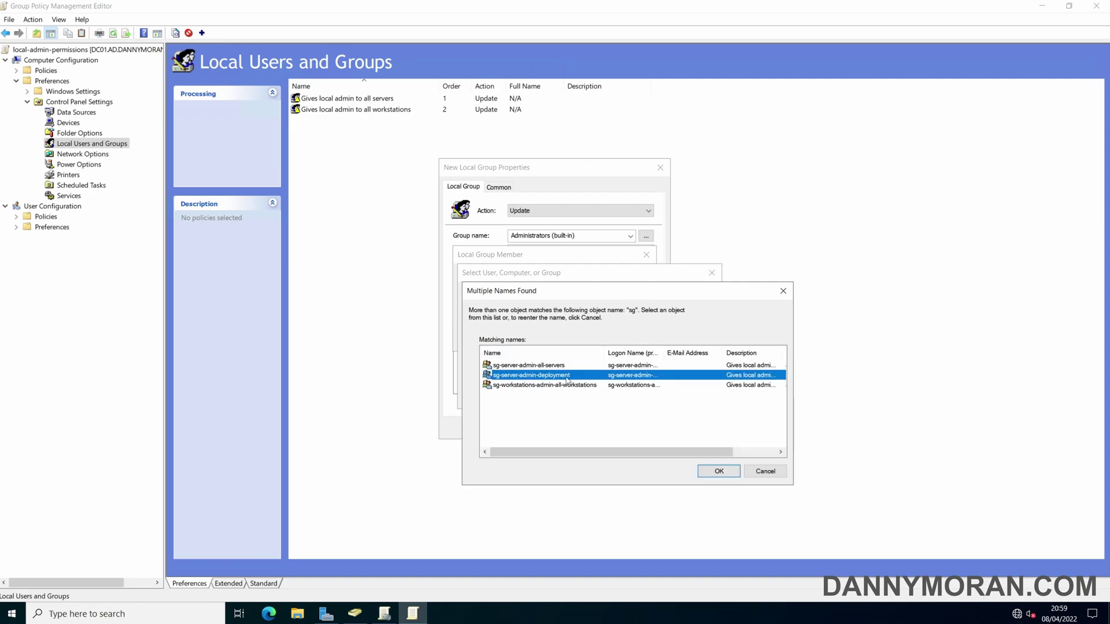
left_click(719, 472)
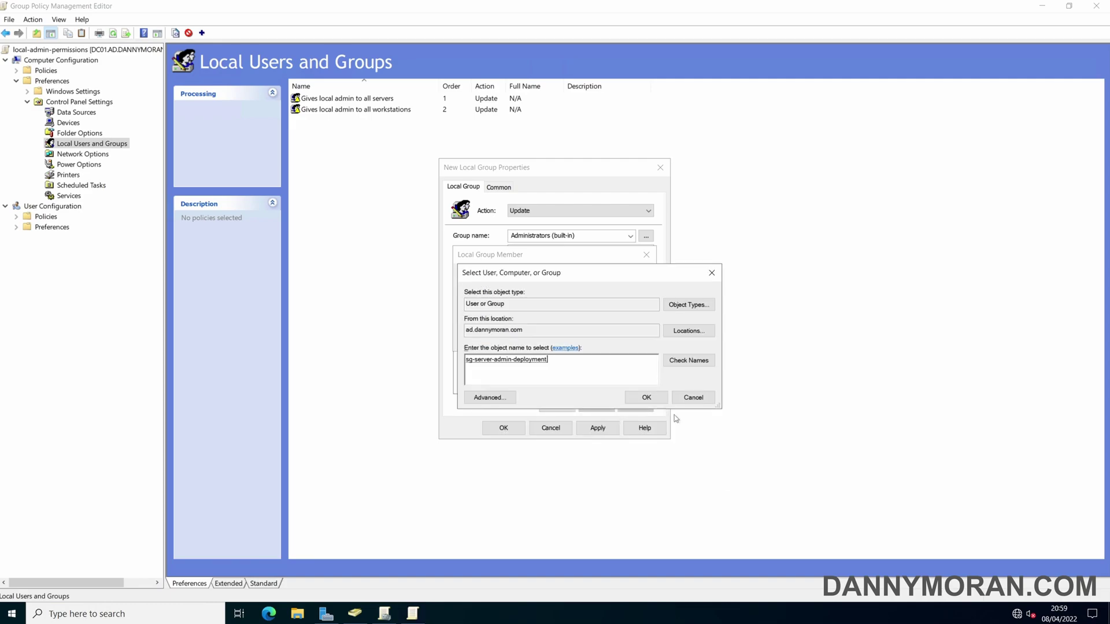
left_click(646, 397)
left_click(579, 338)
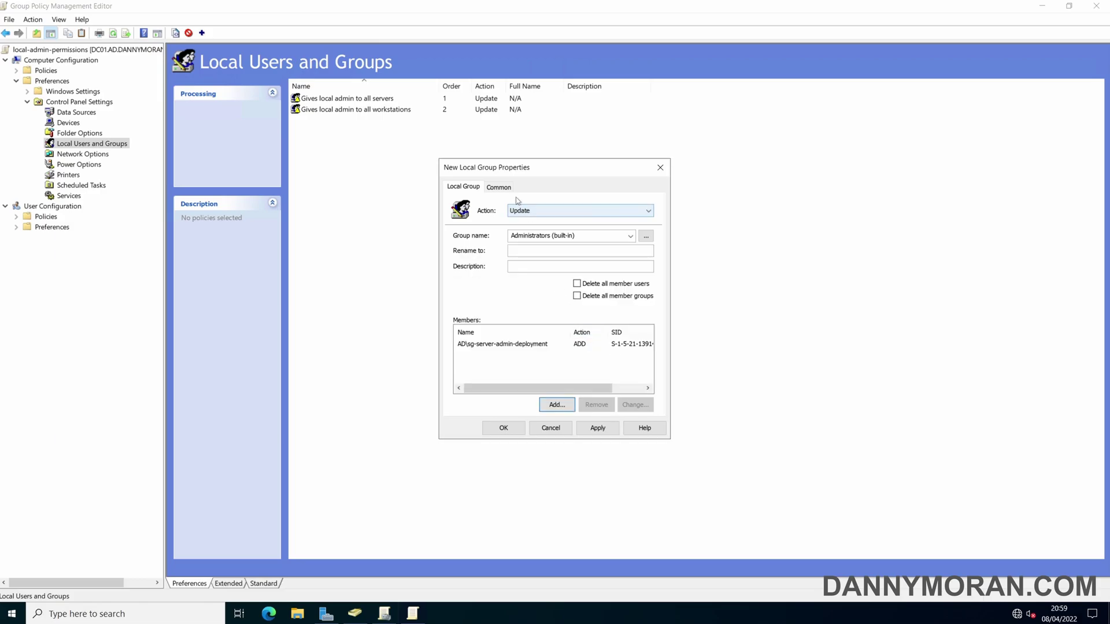
Step: Enable item-level targeting for the third preference item and add a Computer Name targeting condition
left_click(498, 187)
left_click(471, 270)
left_click(606, 271)
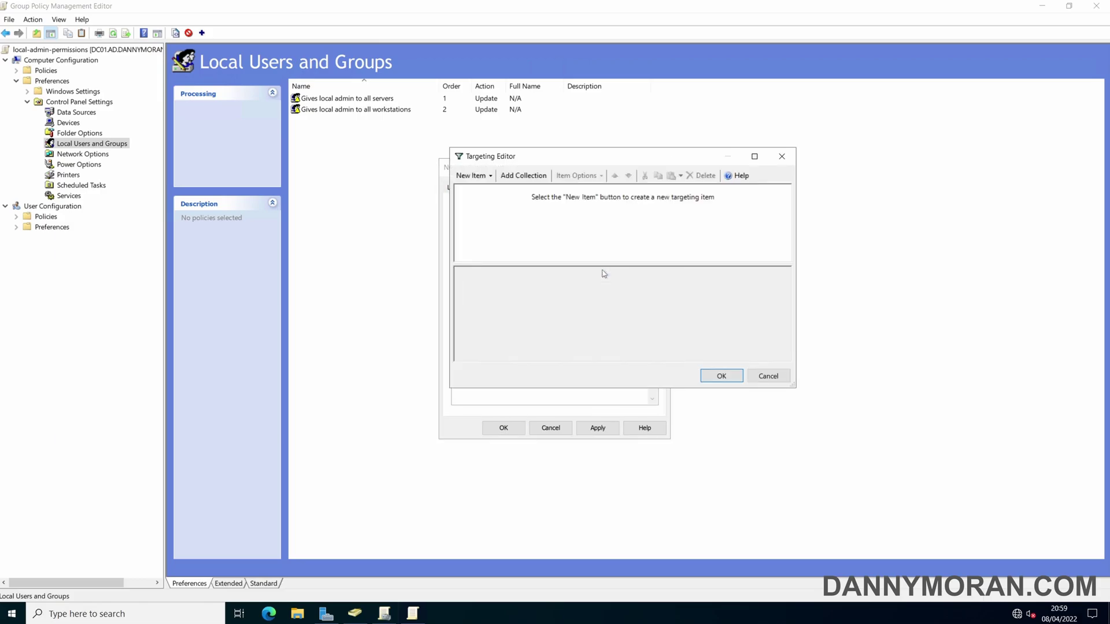
left_click(479, 175)
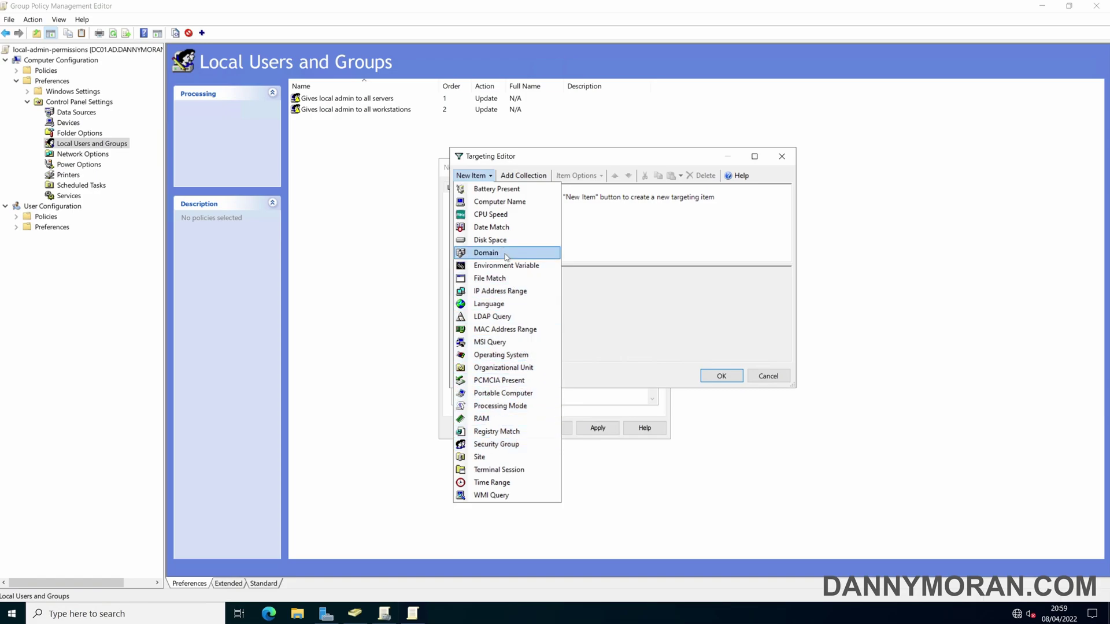
left_click(501, 202)
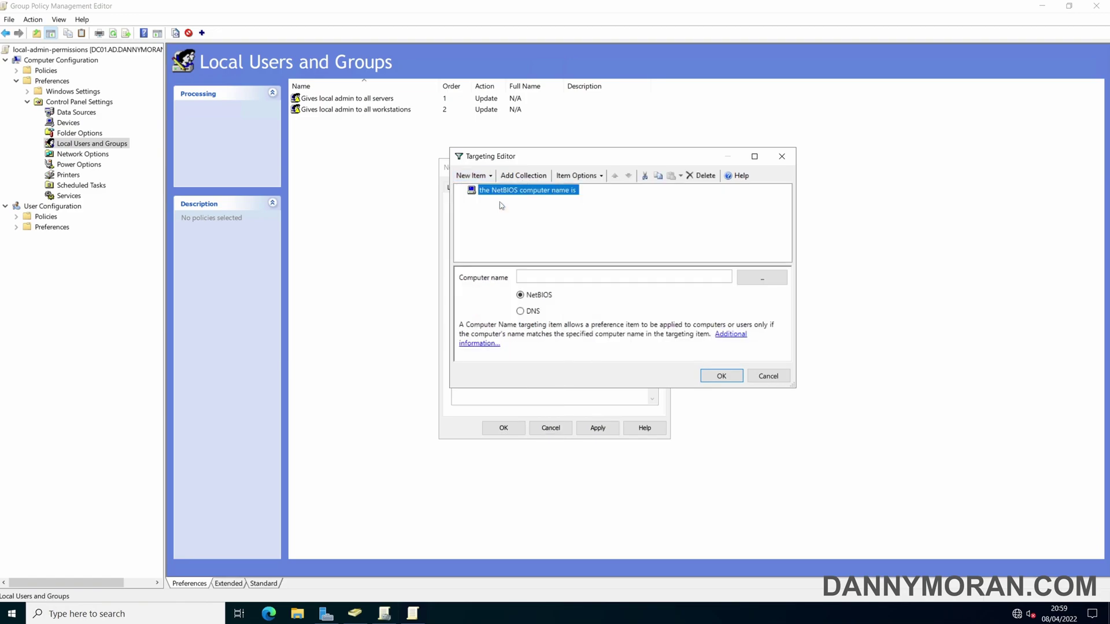
Step: Set the targeted NetBIOS computer name to DEPLOYMENT and save the third preference item
left_click(762, 278)
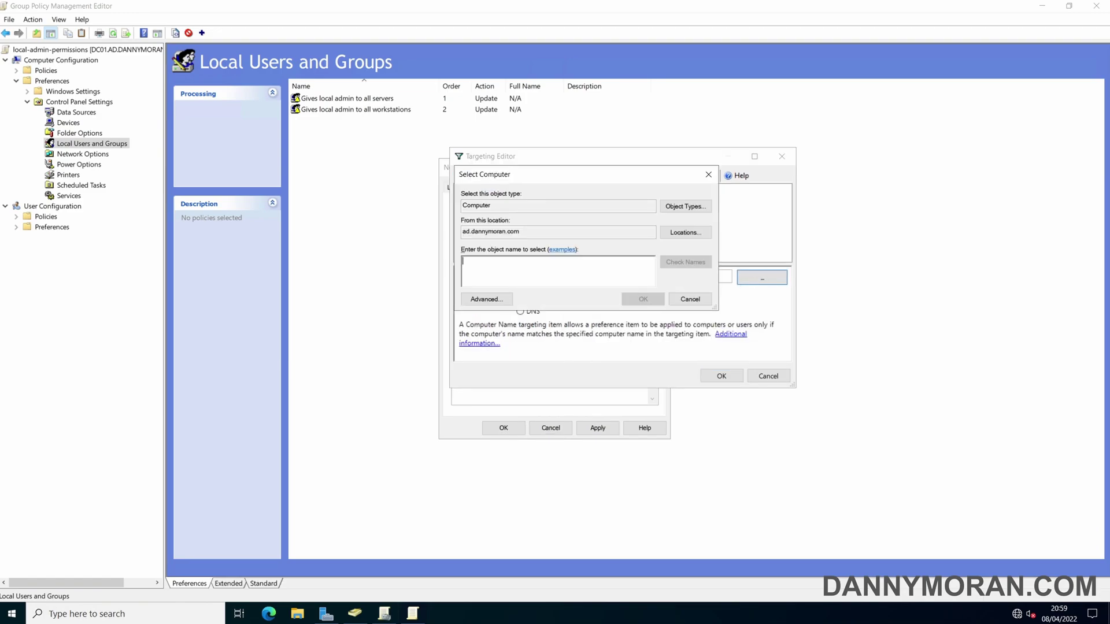
type("DEPLOYMENT")
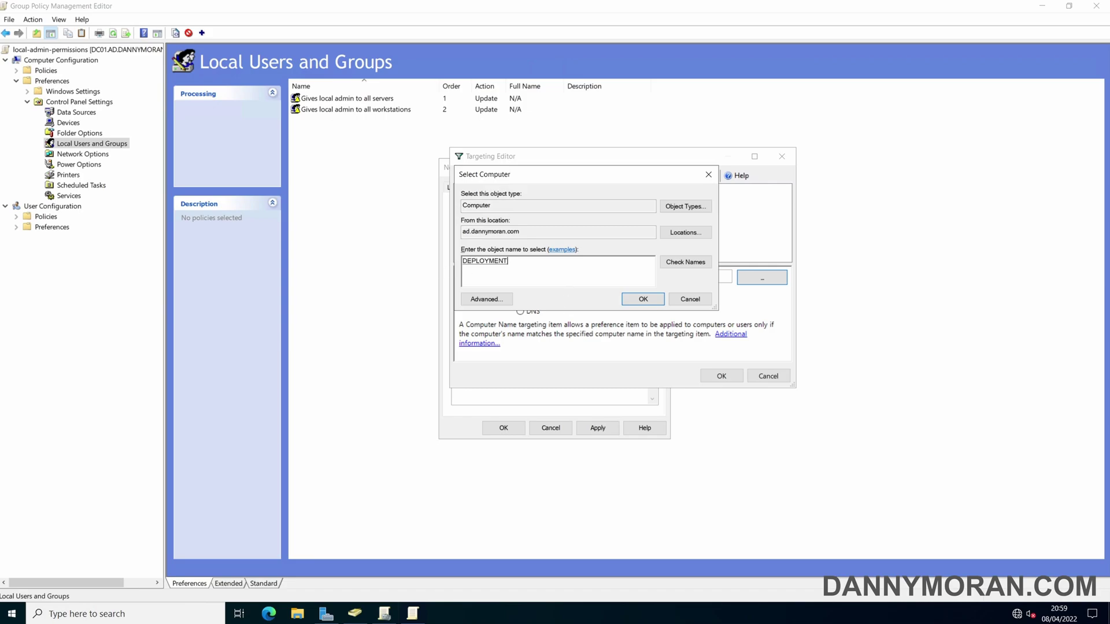
left_click(624, 299)
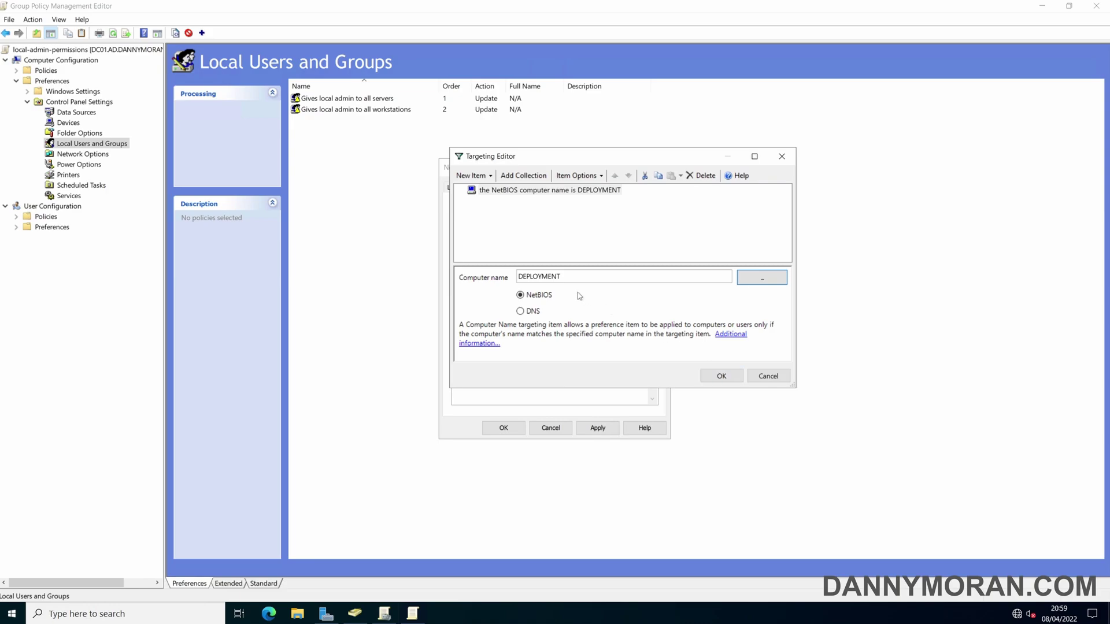
double_click(555, 276)
key("End")
left_click(713, 374)
left_click(598, 427)
key("Return")
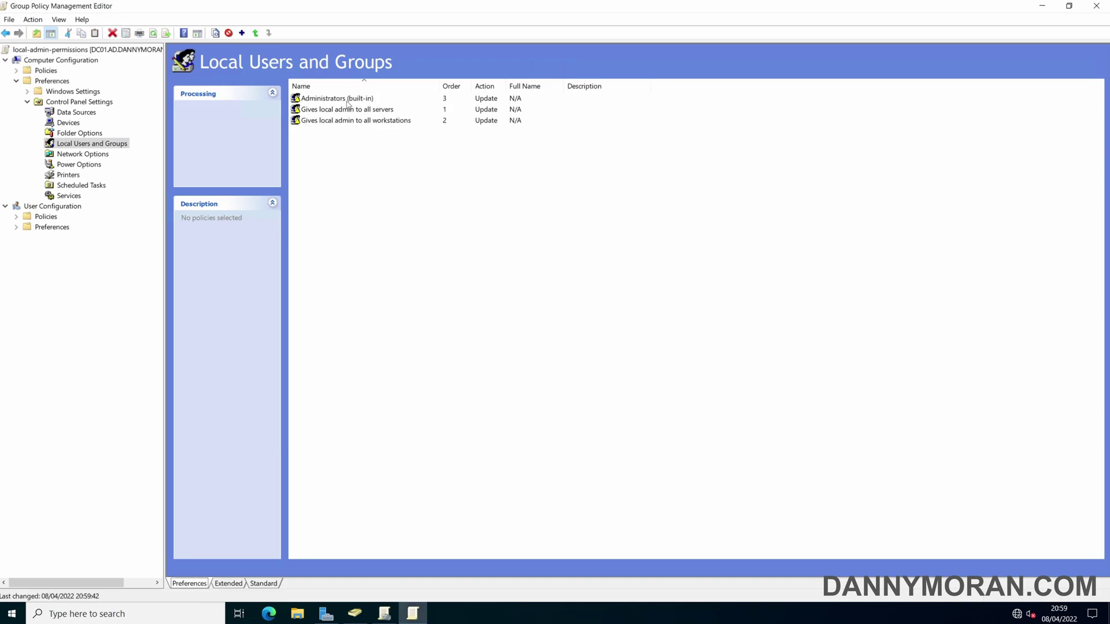
Step: Rename the third preference item as "Gives local admin to server DEPLOYMENT" and close the policy editor
left_click(348, 102)
key("F2")
type("Gives local adm")
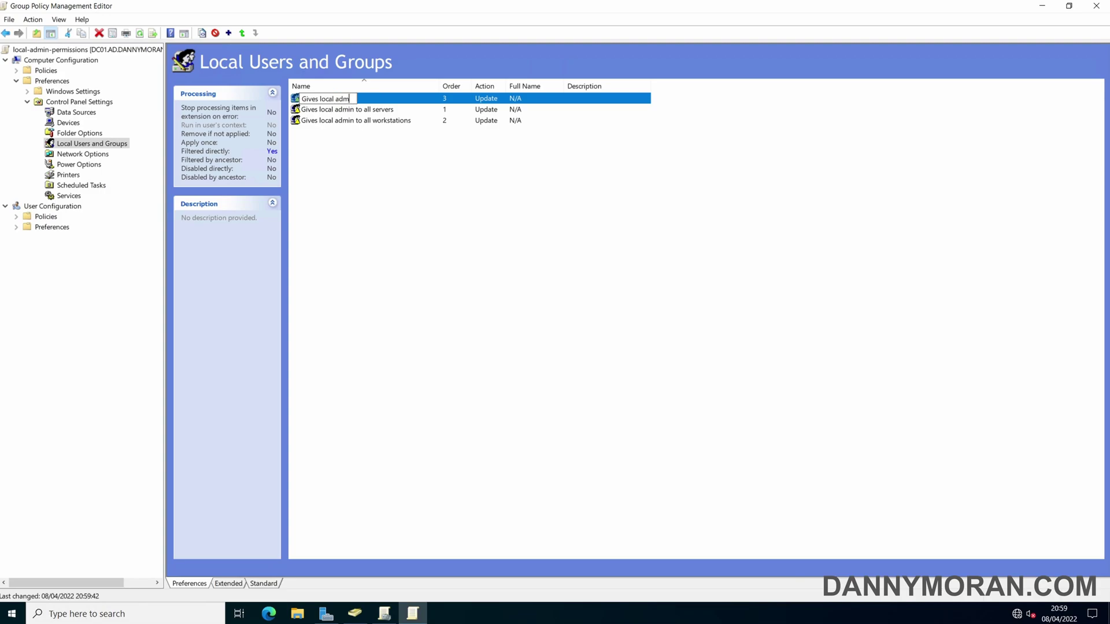
type("in to server DEPLOYMENT")
key("Return")
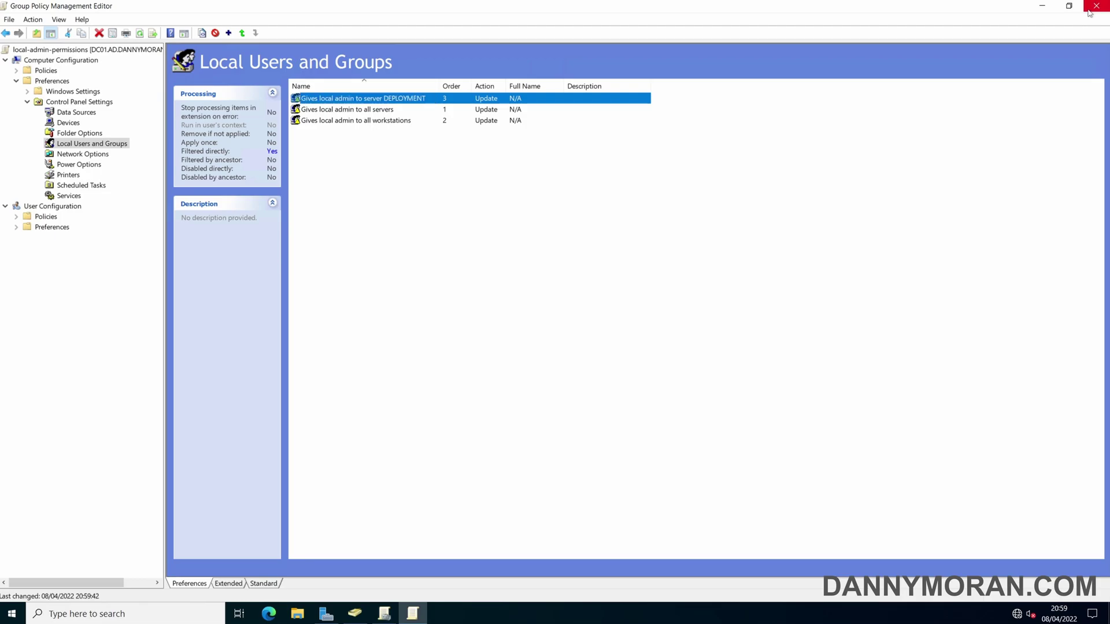
left_click(1089, 10)
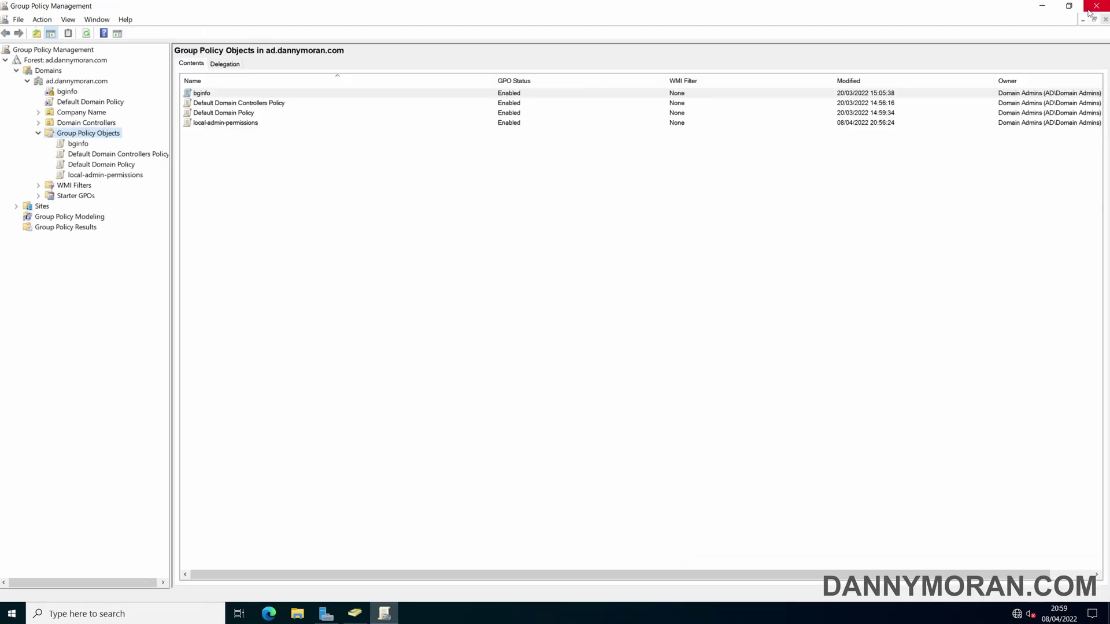
Step: Review the full settings report of the local-admin-permissions policy, including the local group items and their targeting
left_click(109, 178)
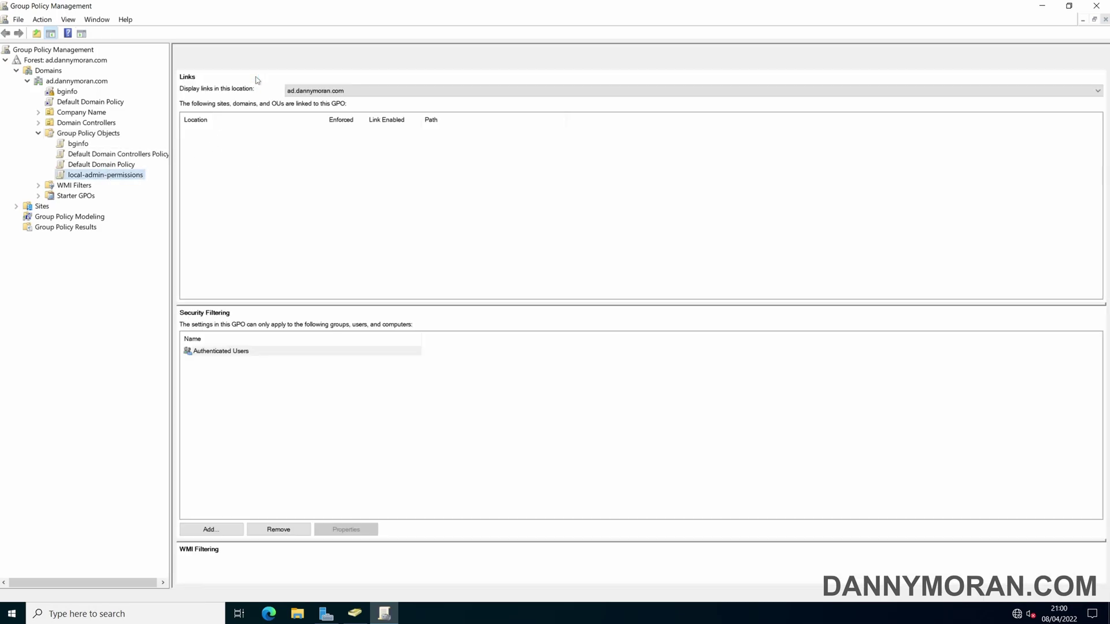
left_click(240, 64)
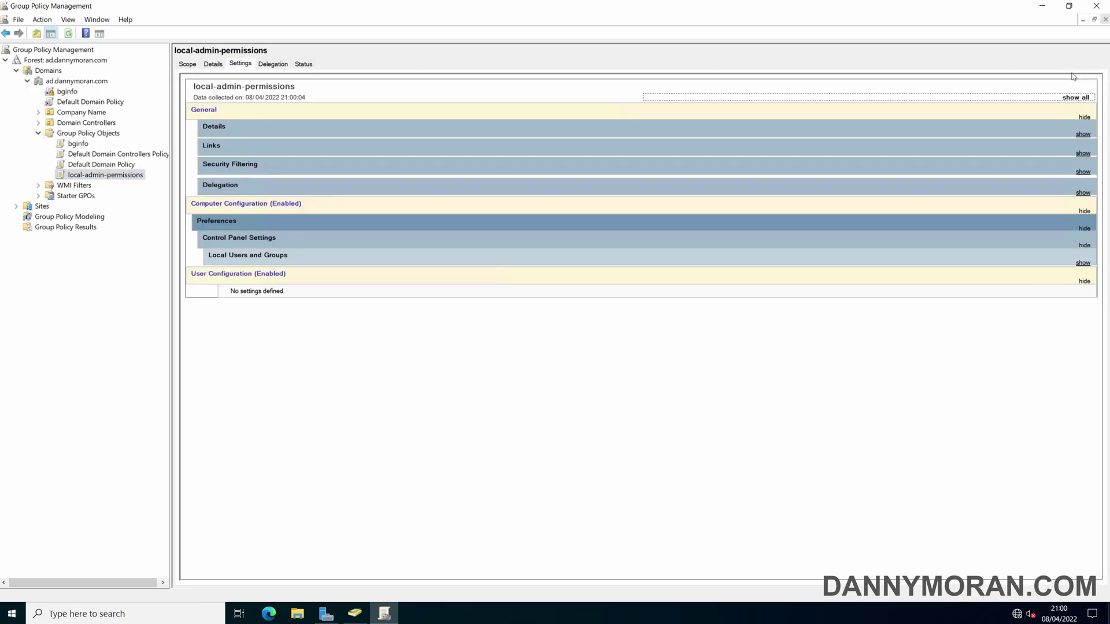
left_click(1077, 97)
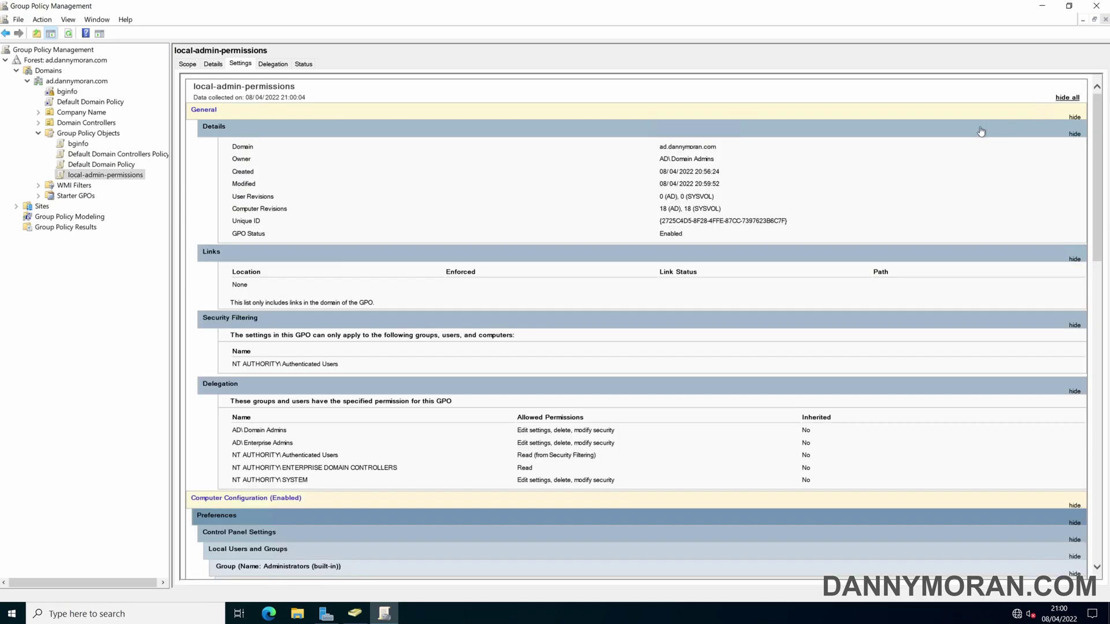
scroll(783, 195, "down", 3)
scroll(785, 195, "down", 6)
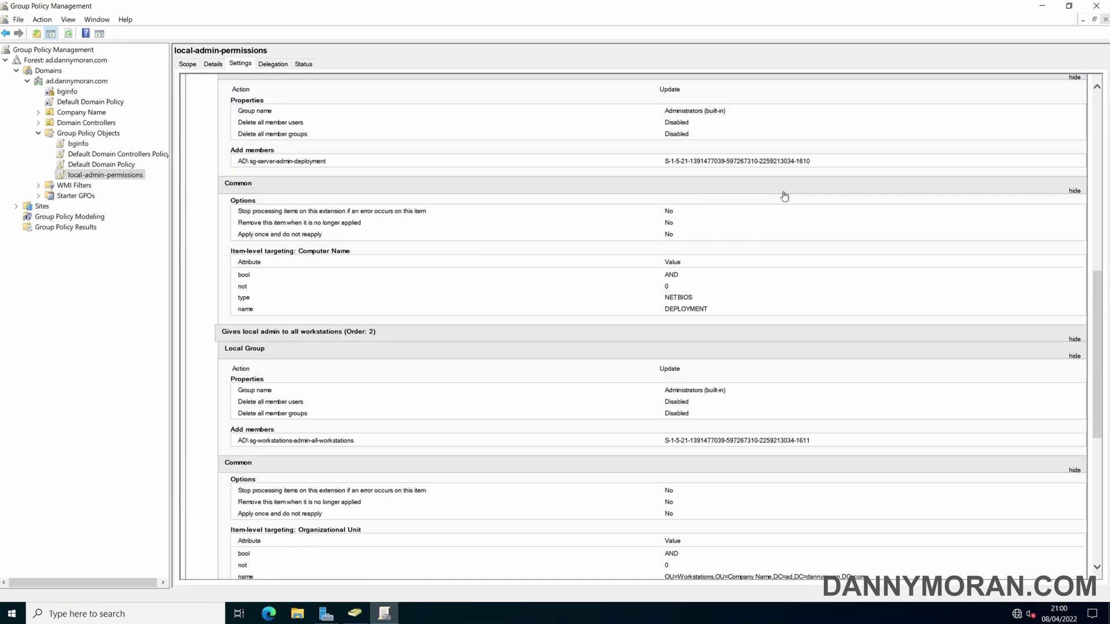
scroll(784, 196, "up", 7)
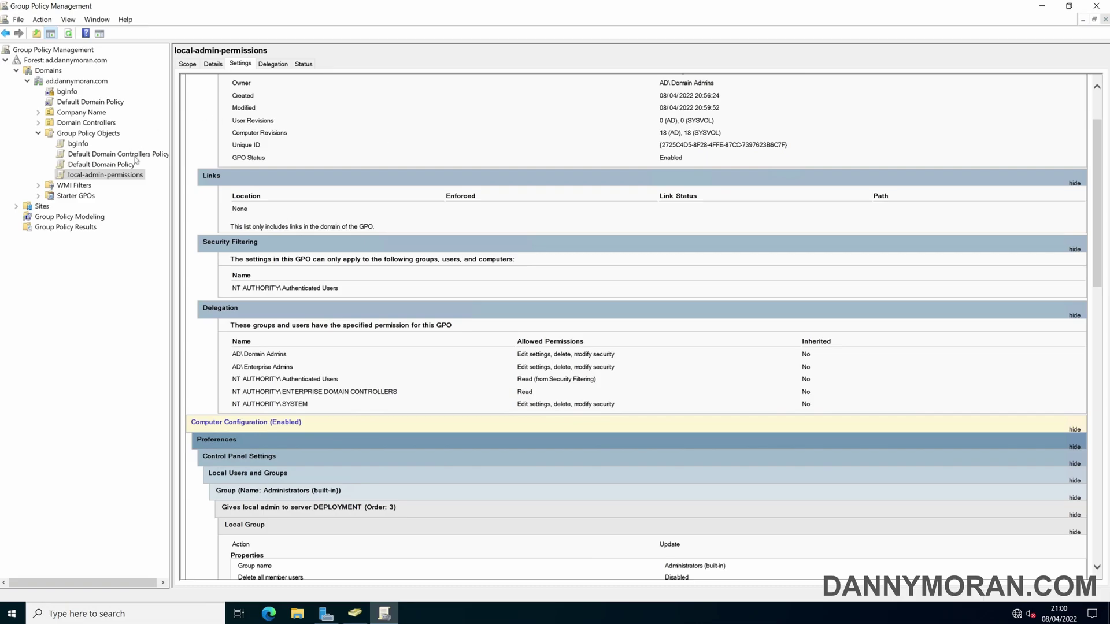
Step: Link the local-admin-permissions policy to the ad.dannymoran.com domain and set the new link to Enforced
left_click_drag(99, 178, 74, 86)
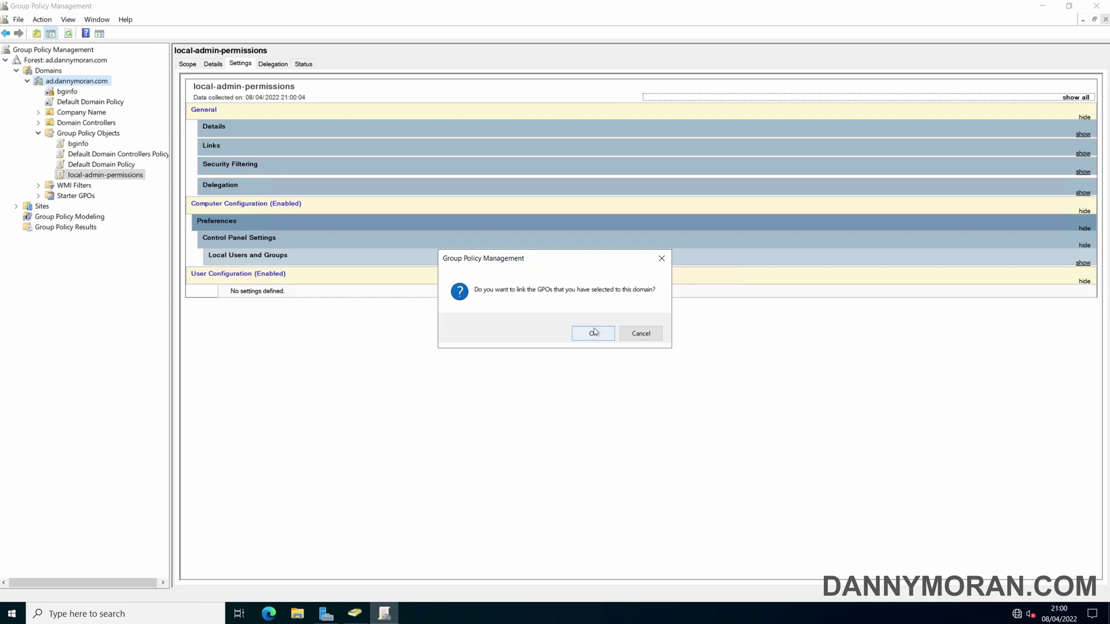
left_click(594, 332)
left_click(99, 114)
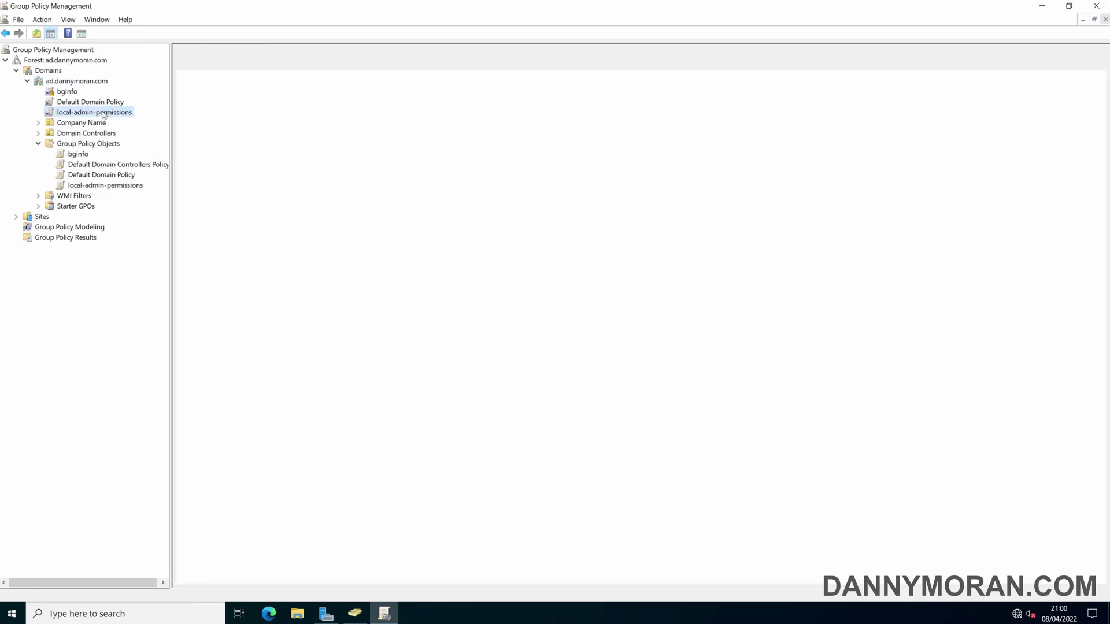
right_click(103, 113)
left_click(136, 133)
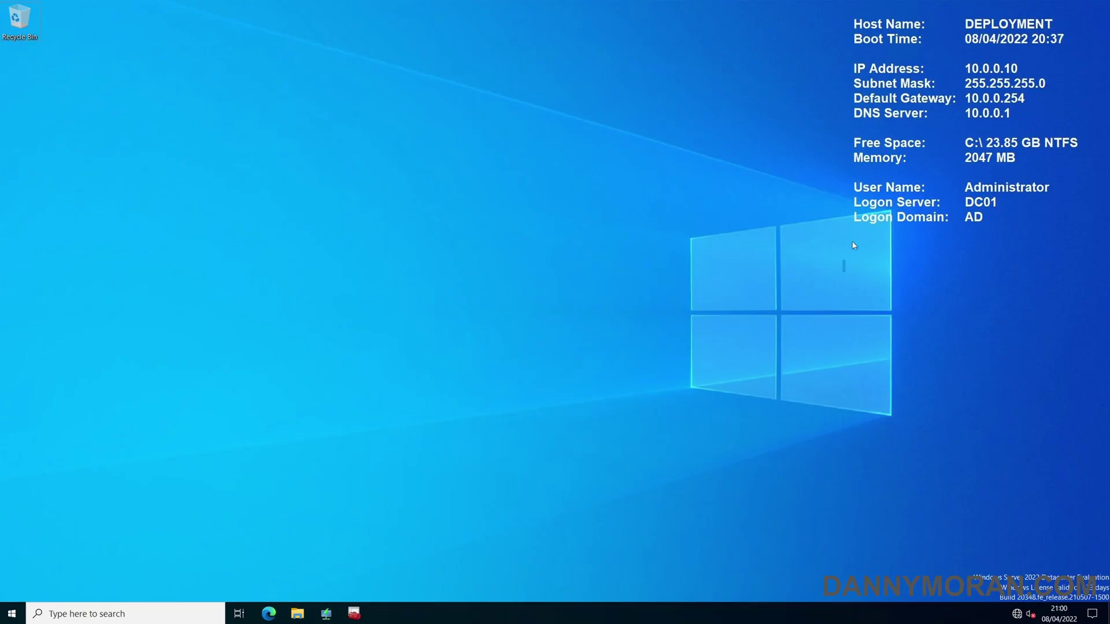
Step: Switch to the DEPLOYMENT server, open Command Prompt and run netplwiz
left_click(92, 611)
type("cmd")
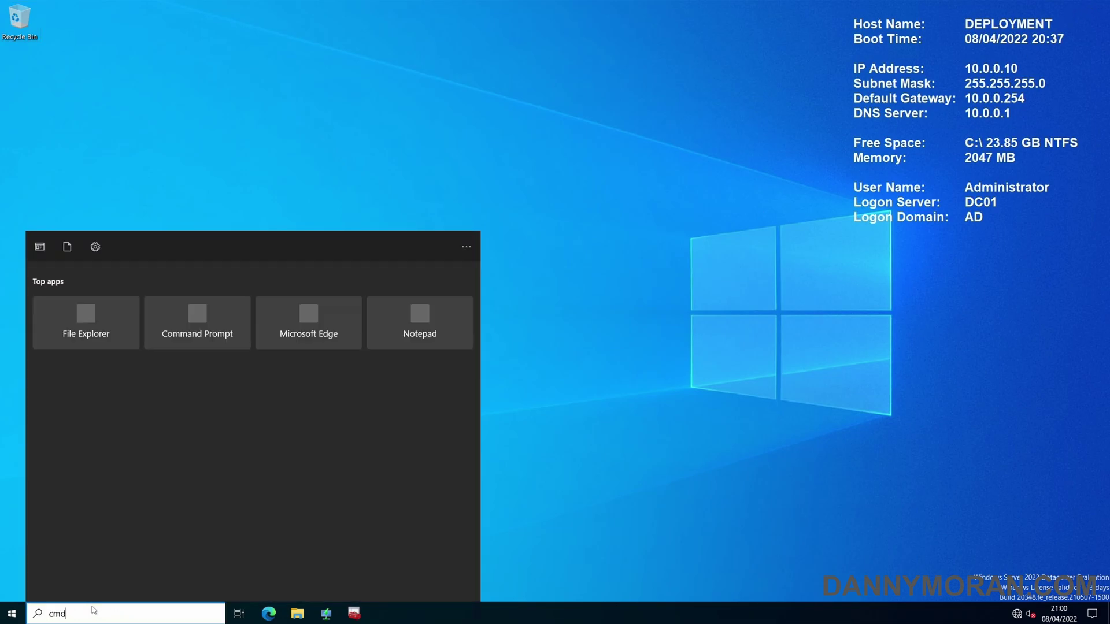
left_click(40, 278)
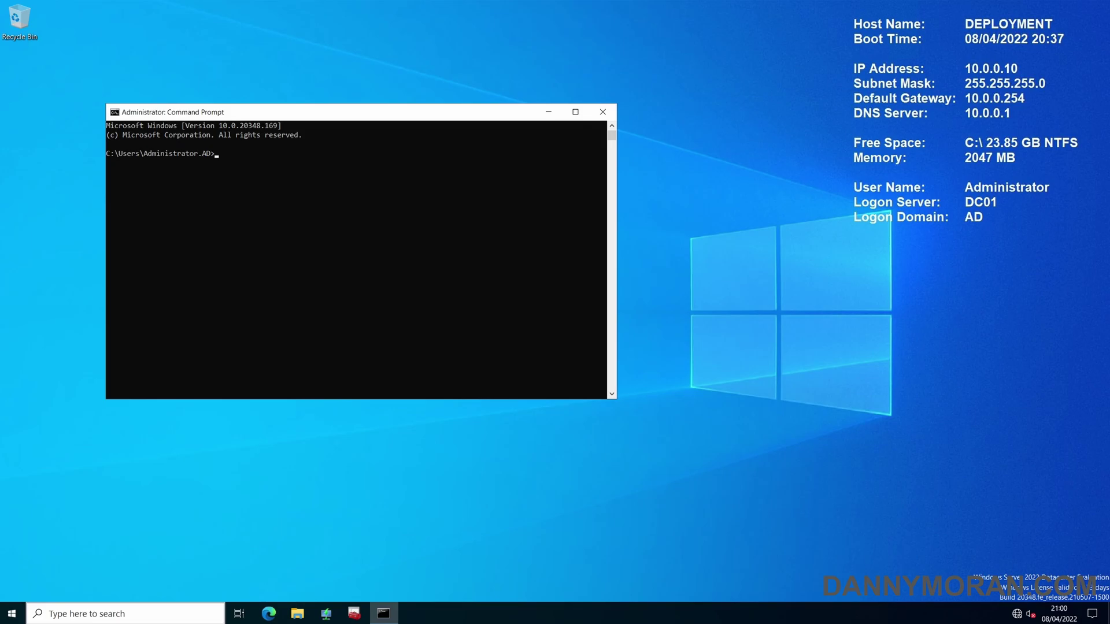
type("netplwiz")
key("Return")
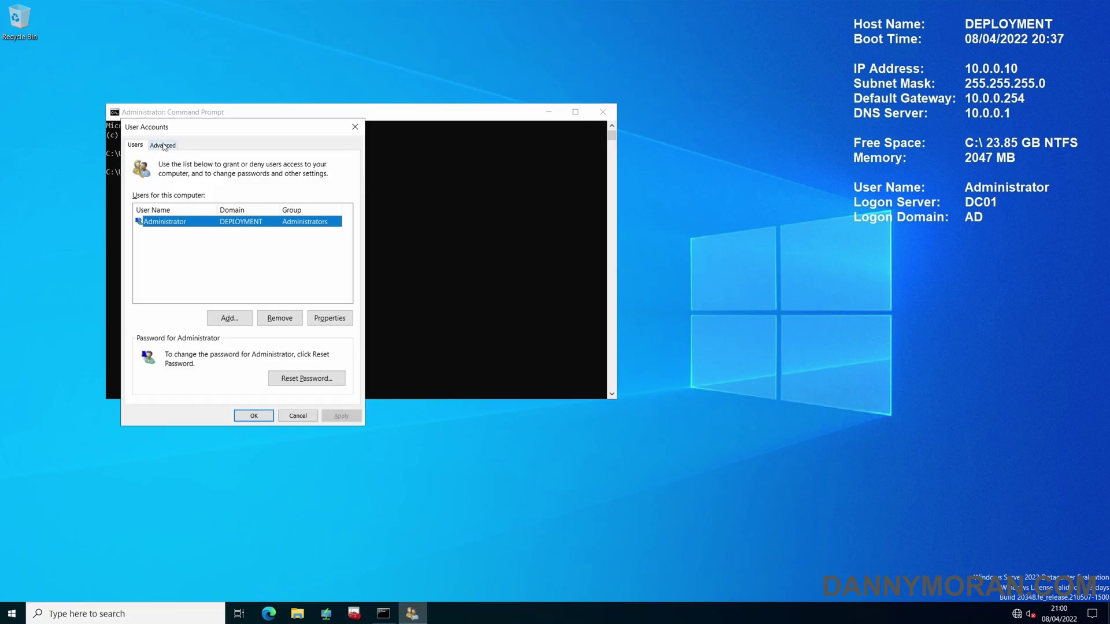
Step: Open advanced user management and check the members of the local Administrators group
left_click(163, 146)
left_click(322, 280)
double_click(240, 183)
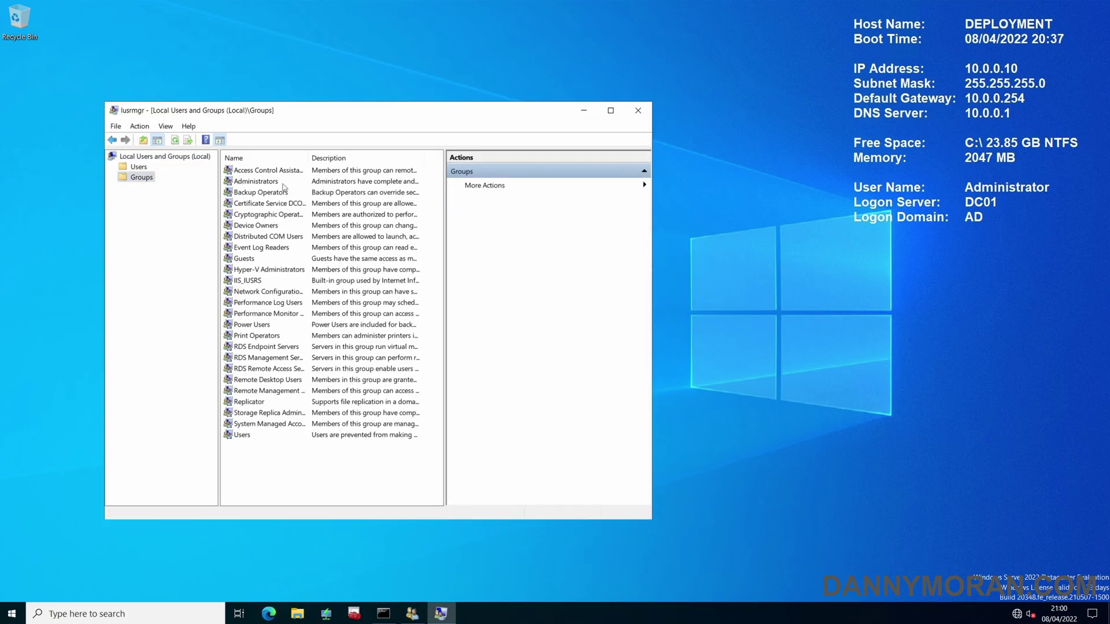
double_click(274, 182)
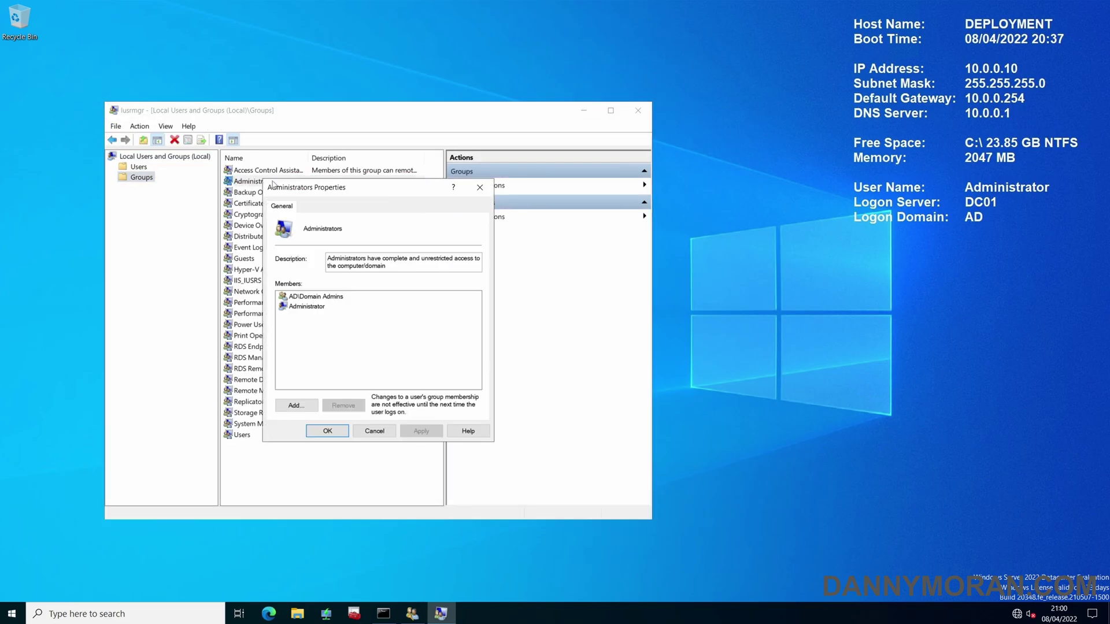
left_click(319, 297)
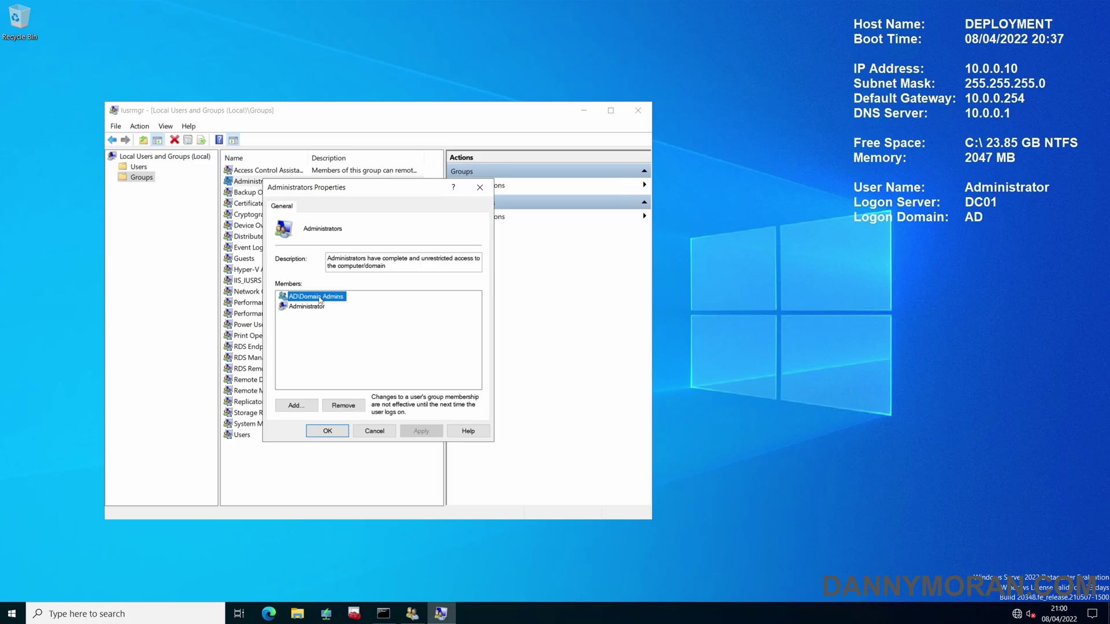
Step: Close the User Accounts dialog and place the Local Users and Groups window beside the Command Prompt
left_click(583, 111)
left_click_drag(447, 193, 682, 174)
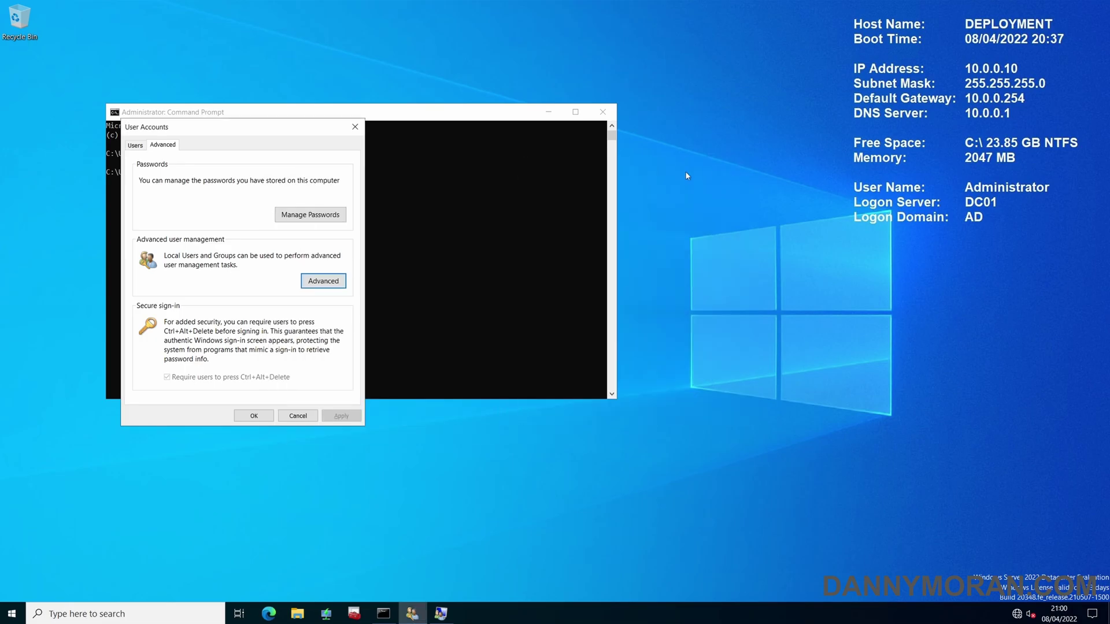
left_click(355, 127)
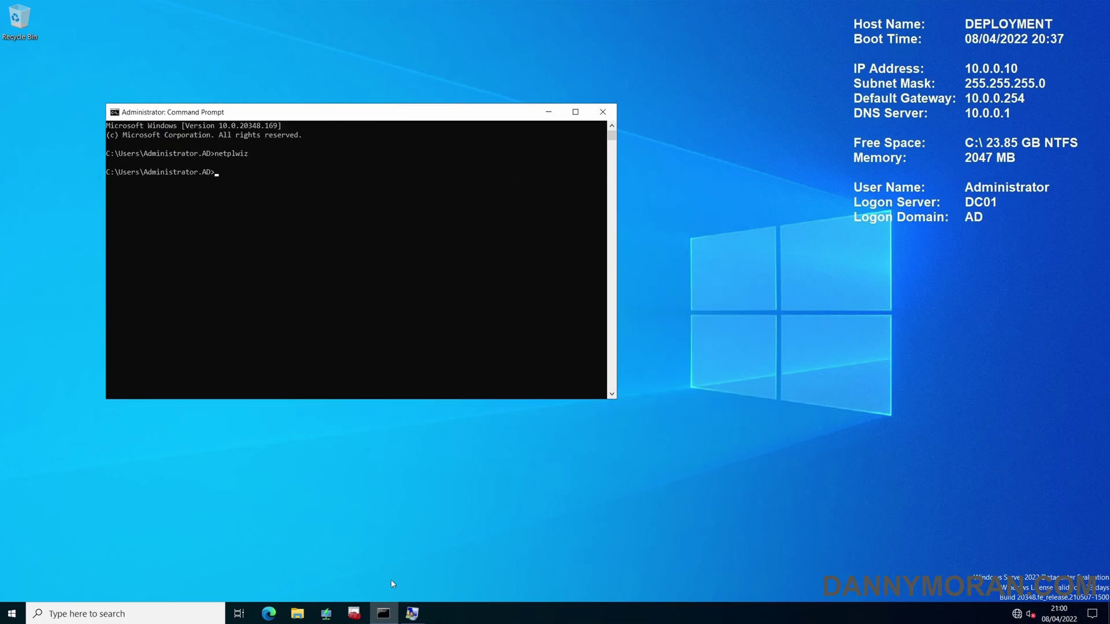
left_click(411, 613)
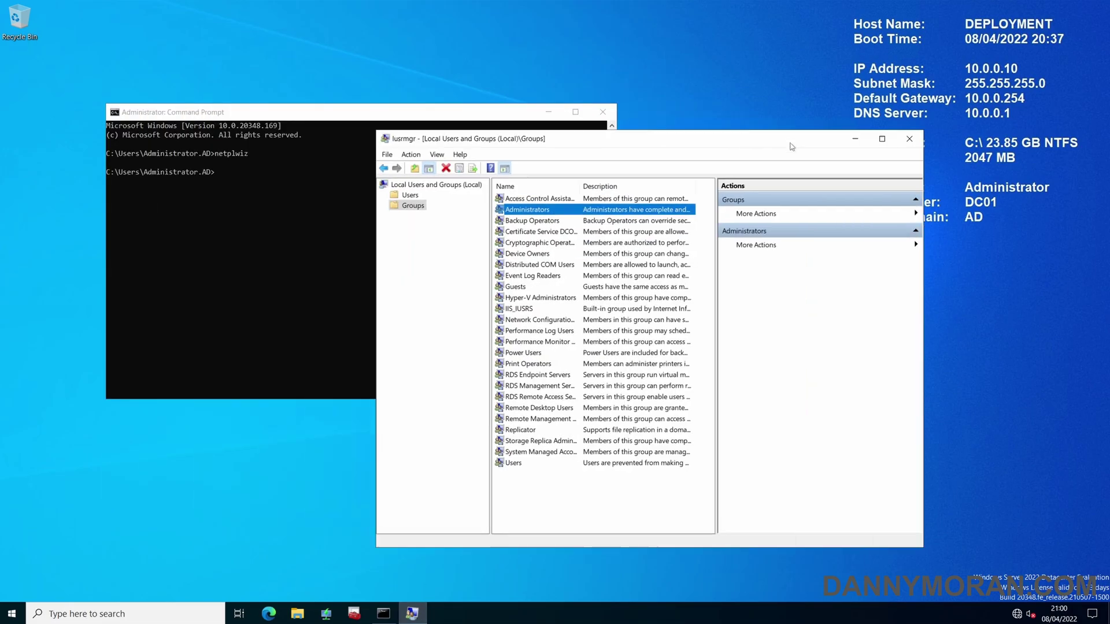
left_click_drag(792, 147, 966, 120)
Step: Force a group policy update on the DEPLOYMENT server with gpupdate /force
left_click(416, 200)
type("gpupdate /force")
key("Return")
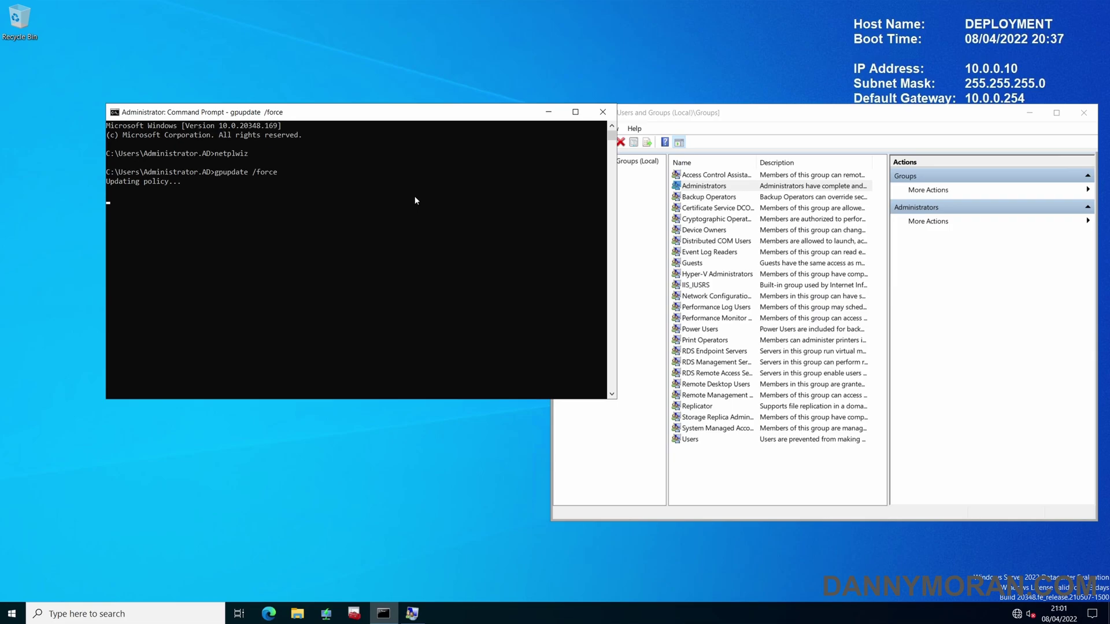
Step: Recheck the members of the local Administrators group on the DEPLOYMENT server, highlighting the two domain server admin security groups
left_click(740, 191)
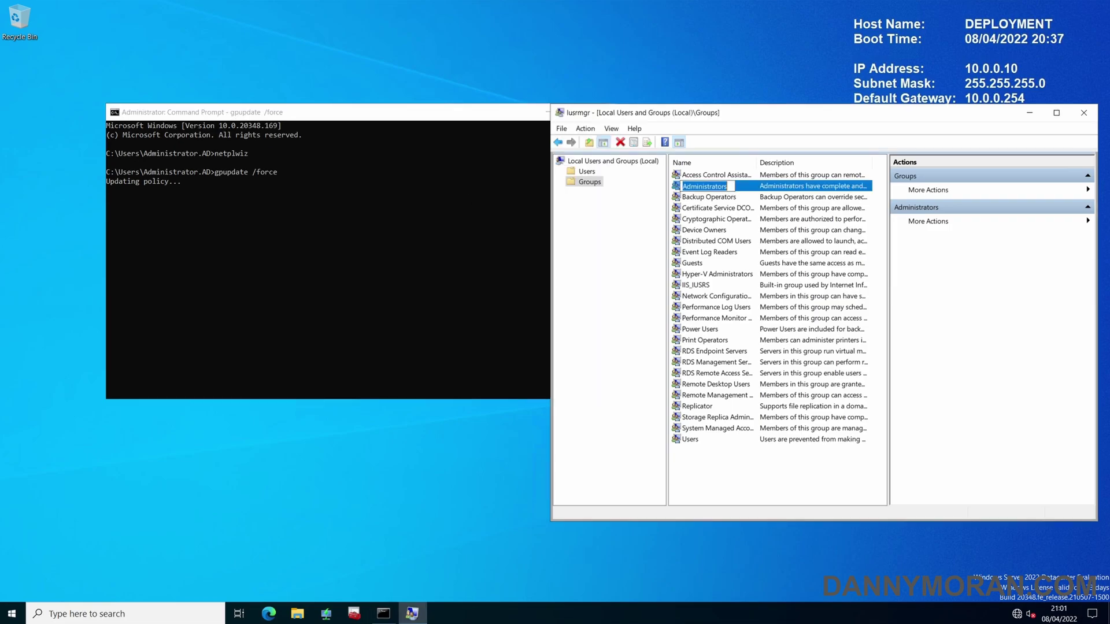
left_click(744, 191)
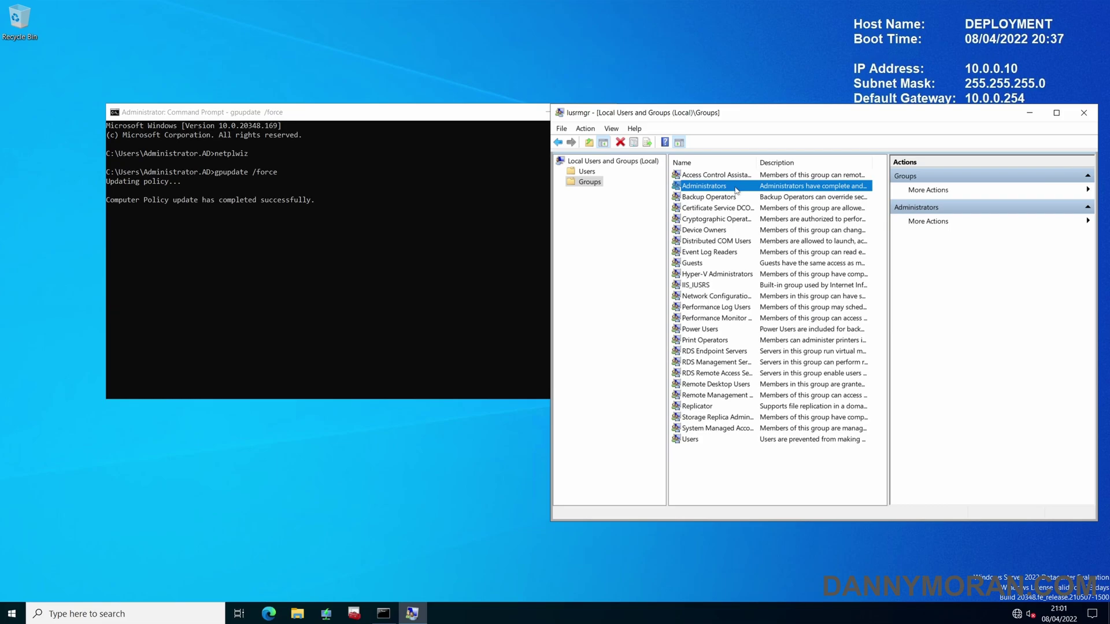
double_click(736, 190)
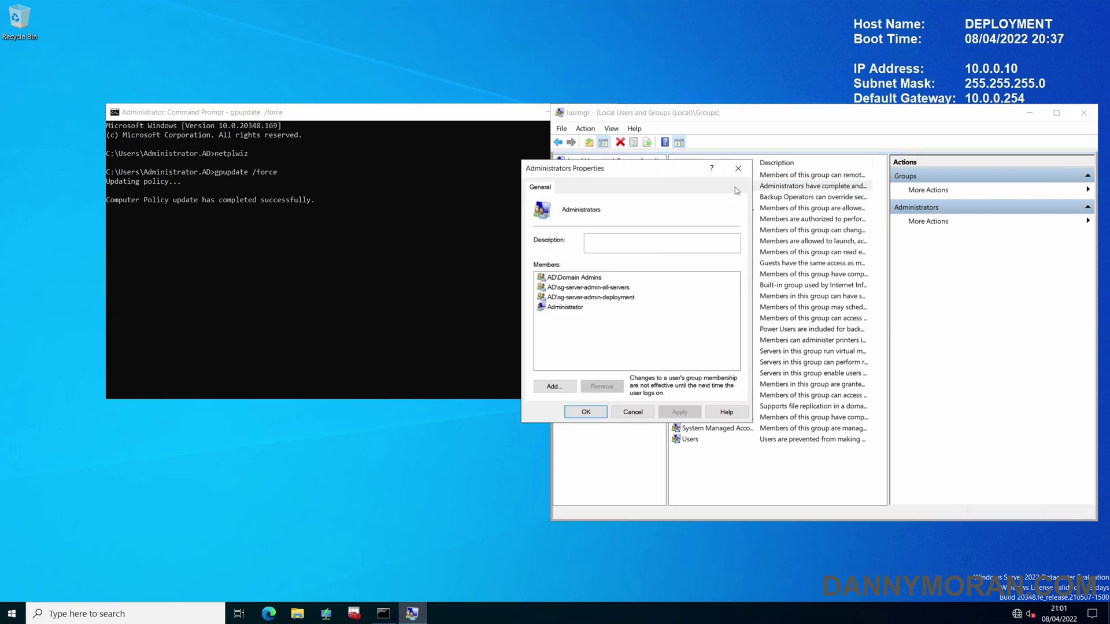
left_click(588, 279)
left_click(589, 289)
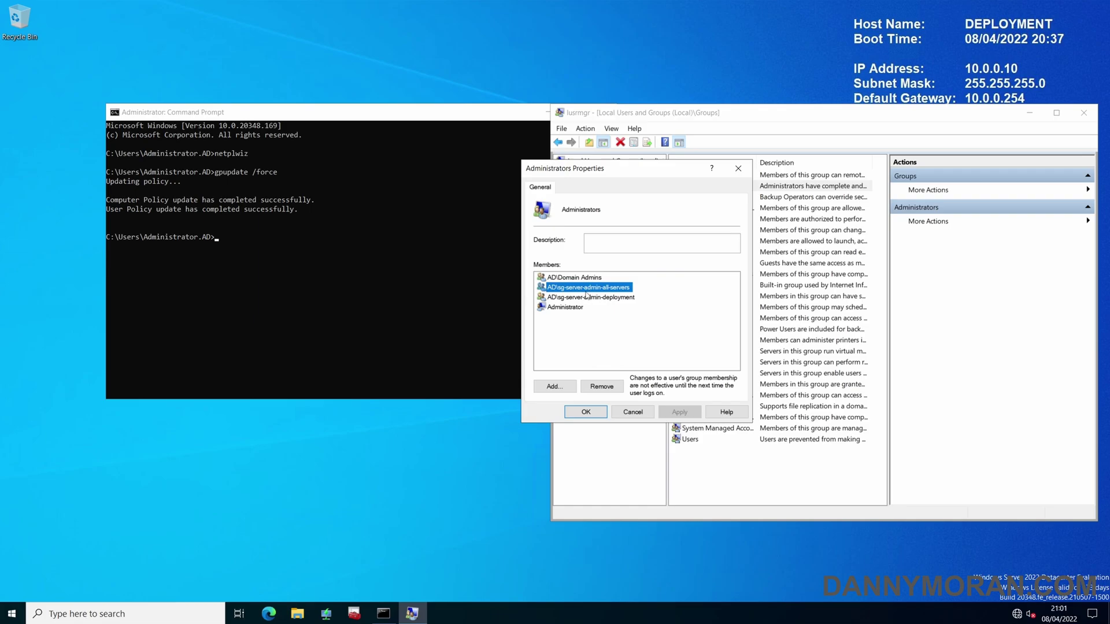
left_click(569, 299)
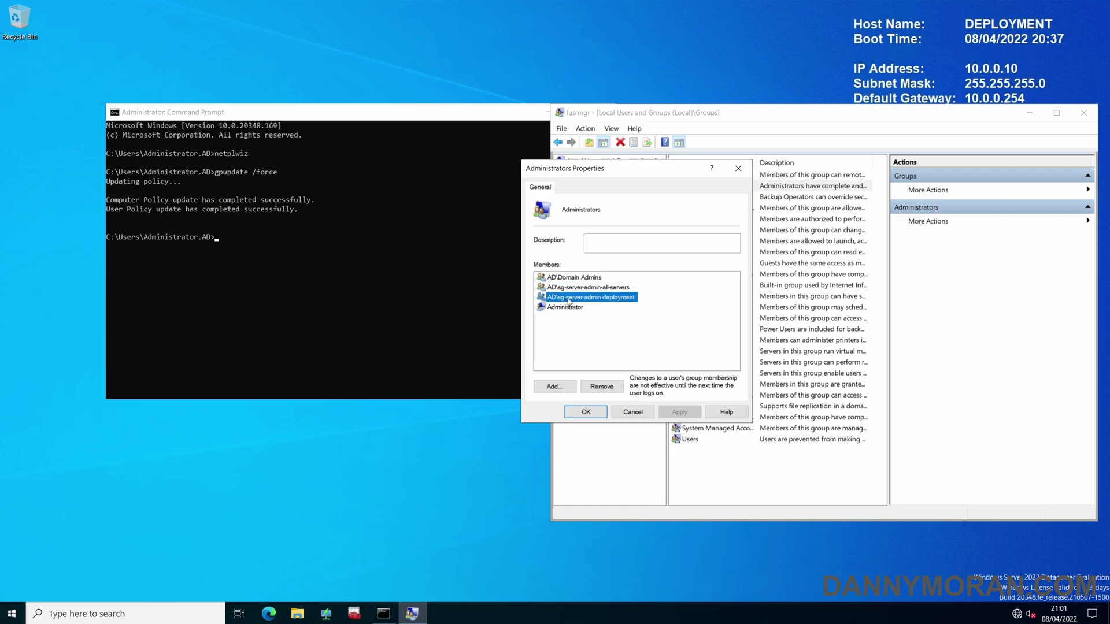
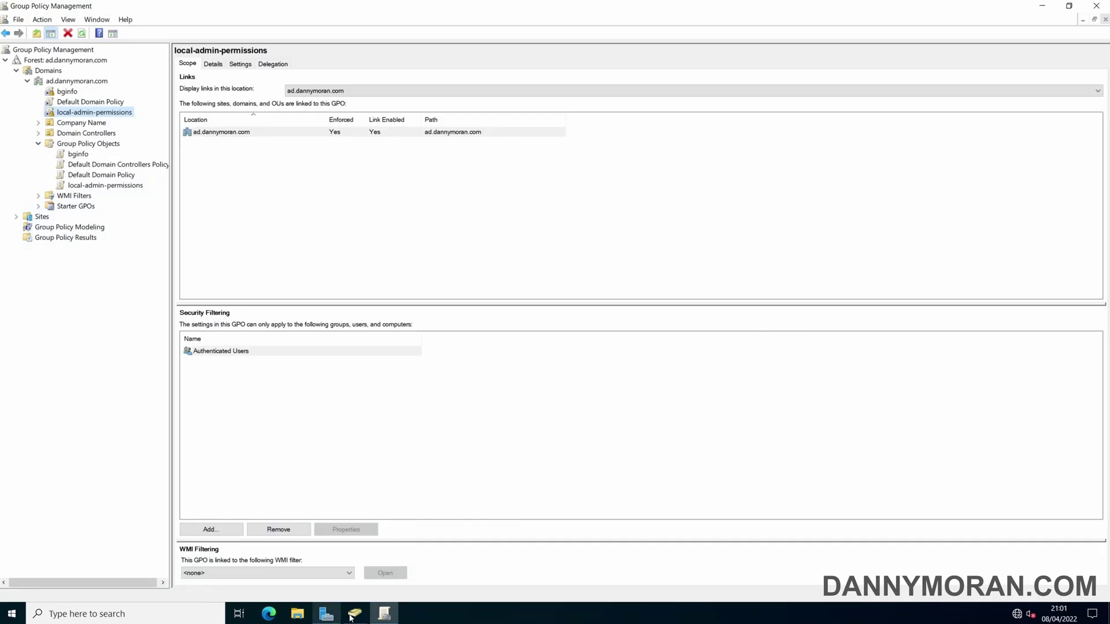
Step: Switch to Active Directory Users and Computers on the domain controller and review the sg-server-admin-all-servers and sg-server-admin-deployment groups under Server Administration
left_click(355, 614)
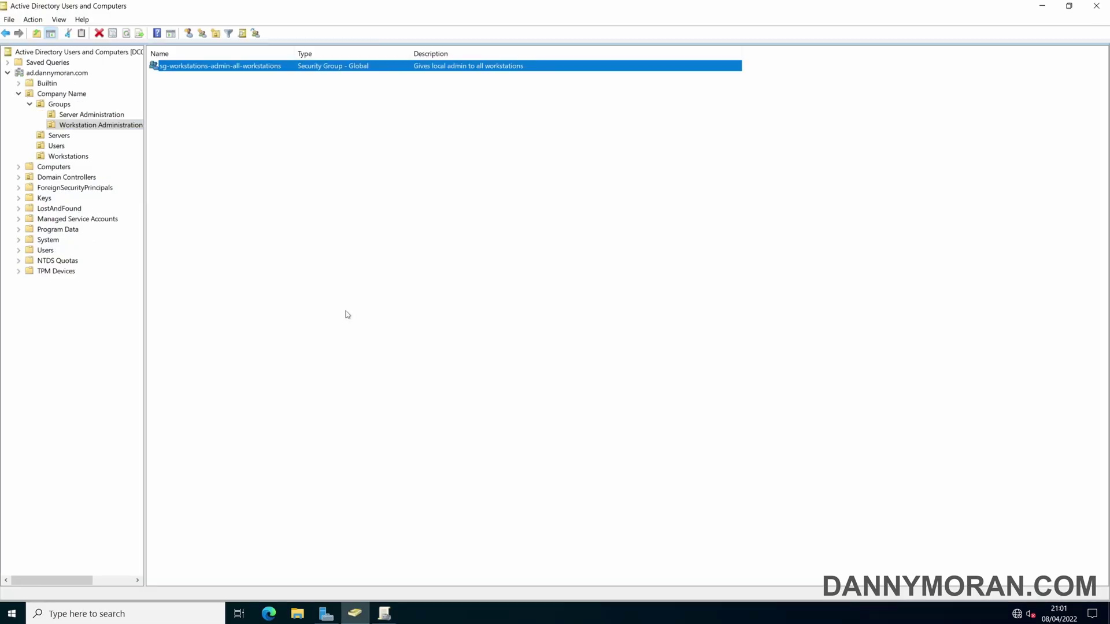
left_click(78, 116)
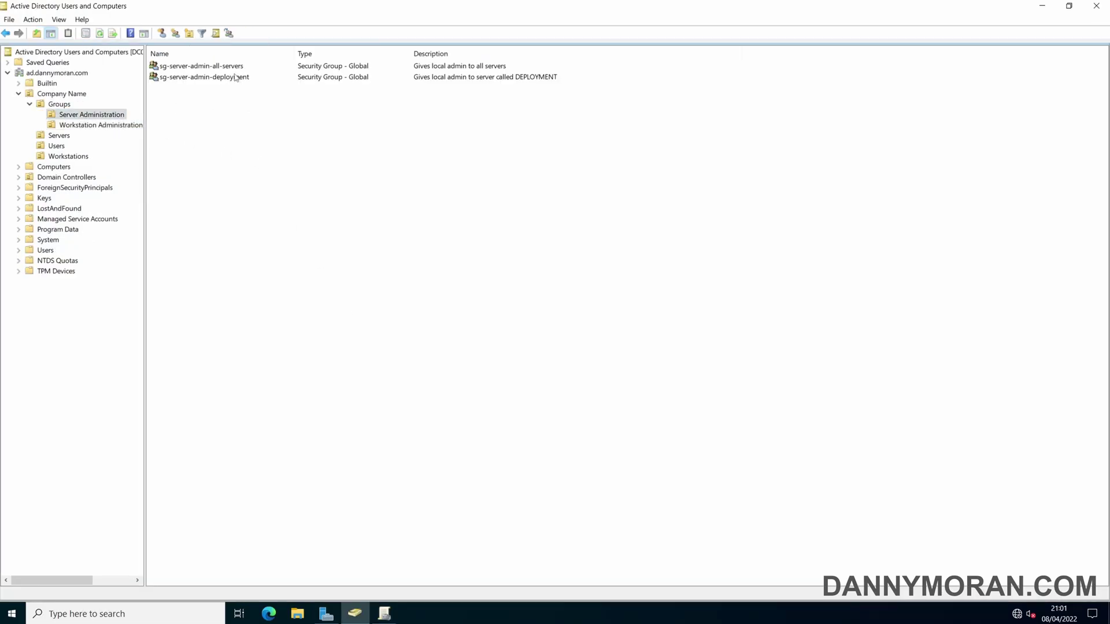
left_click(231, 68)
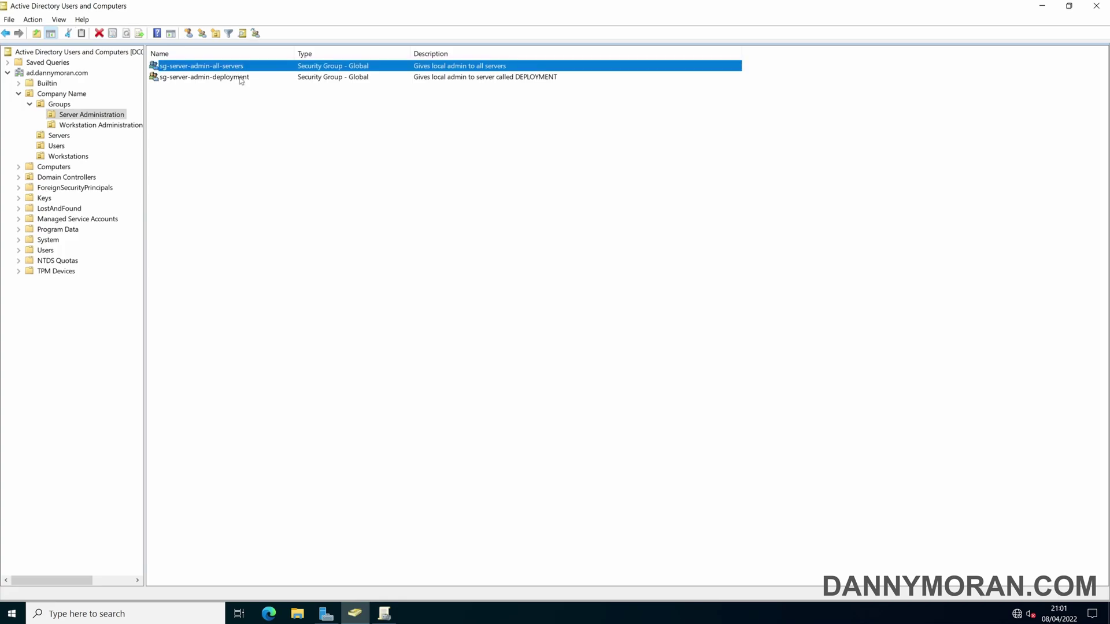
double_click(243, 67)
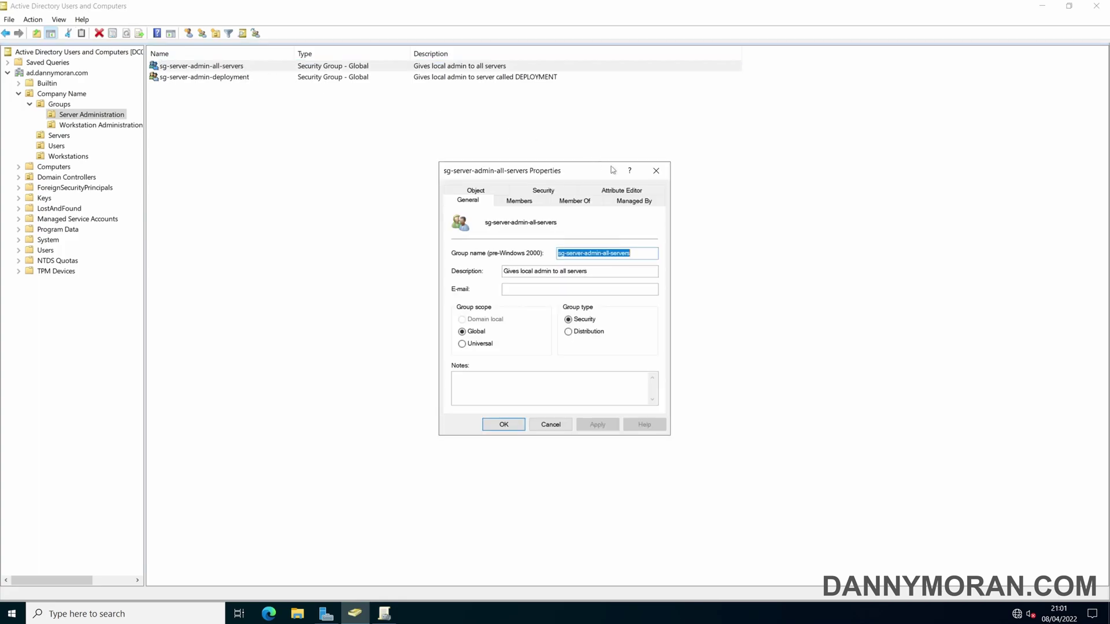
left_click(656, 171)
left_click(249, 78)
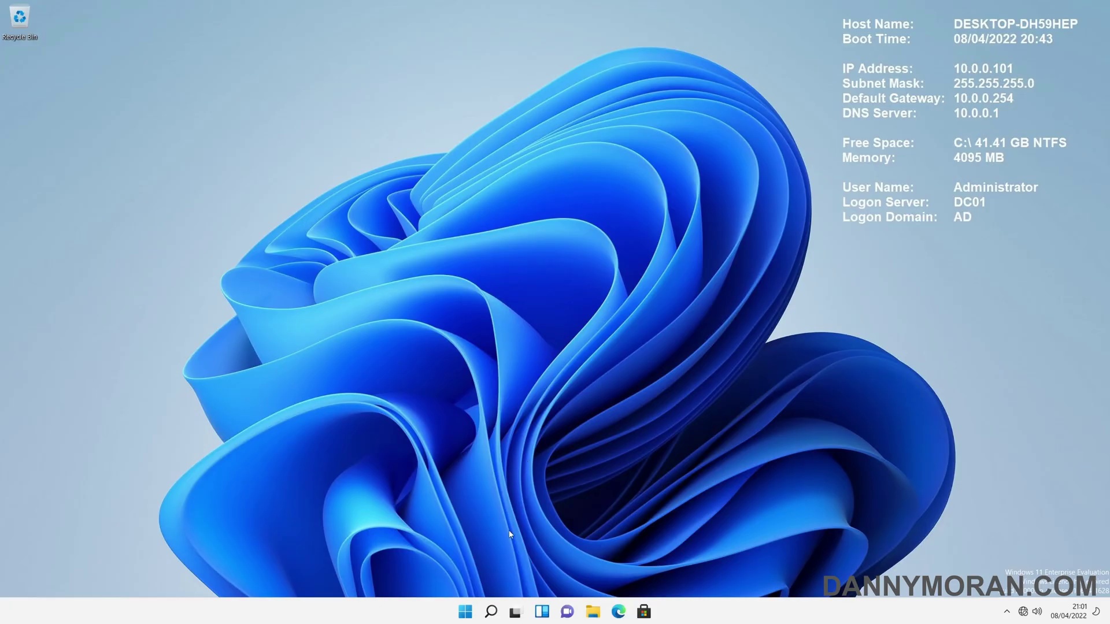
Step: Switch to the DESKTOP-DH59HEP workstation, open Command Prompt as administrator and run netplwiz
left_click(471, 612)
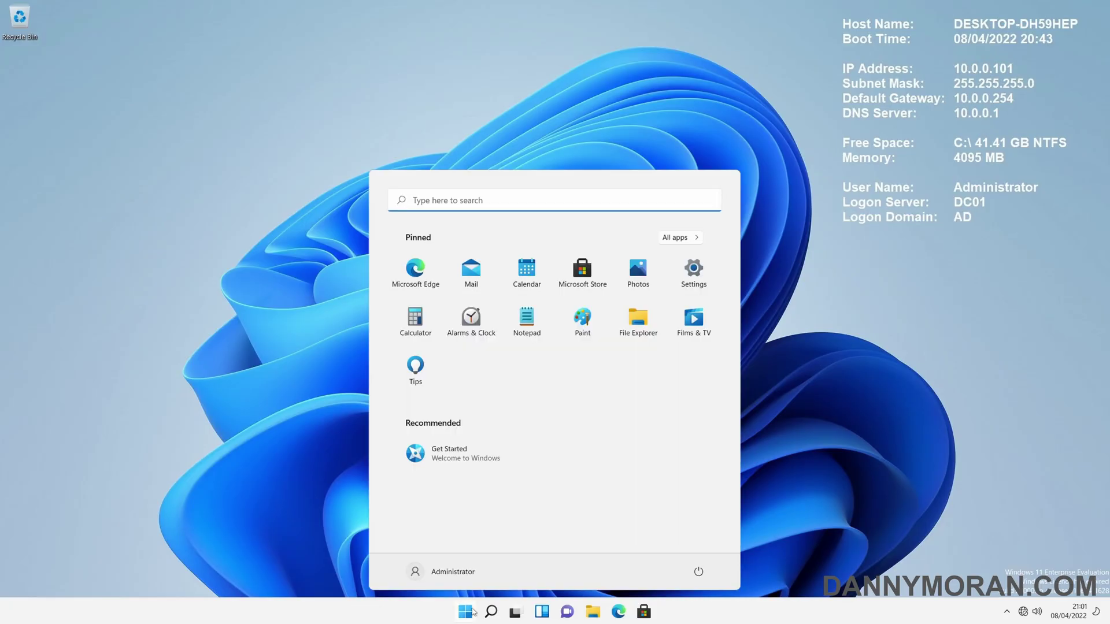
type("cmd")
key("ctrl+shift+Return")
type("netp")
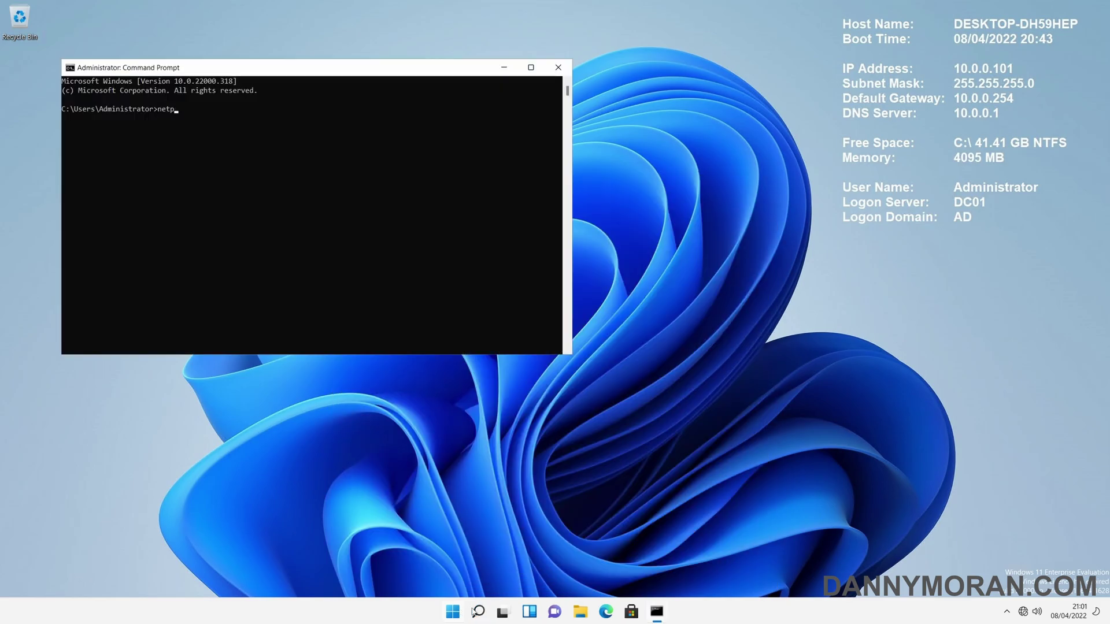
type("lwiz")
key("Return")
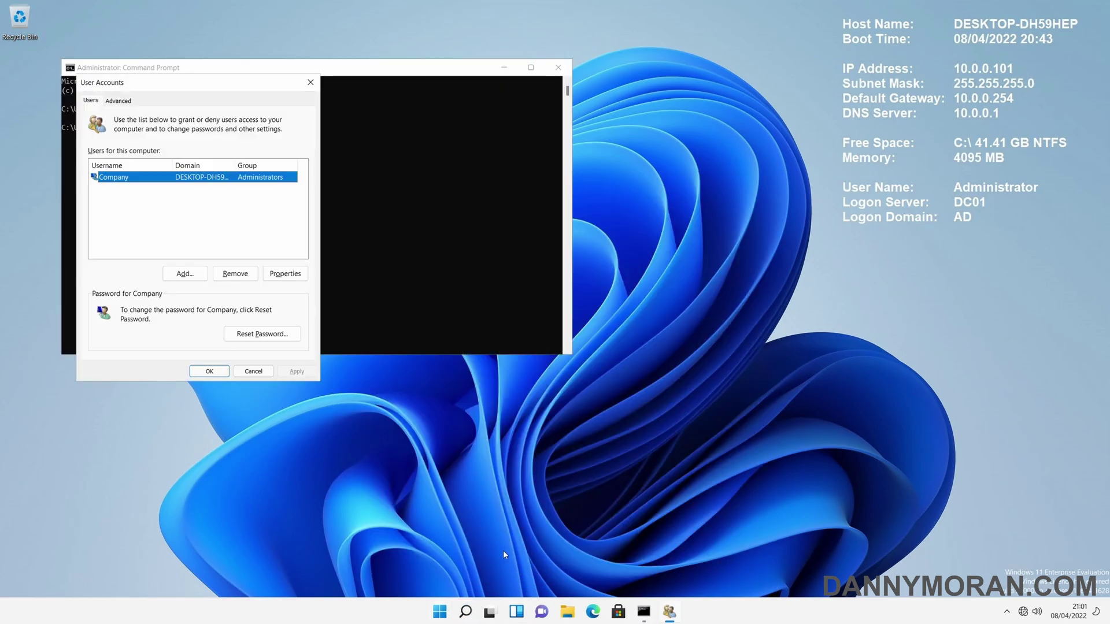
Step: Open advanced user management on the workstation and check the members of its local Administrators group
left_click(118, 101)
left_click(279, 236)
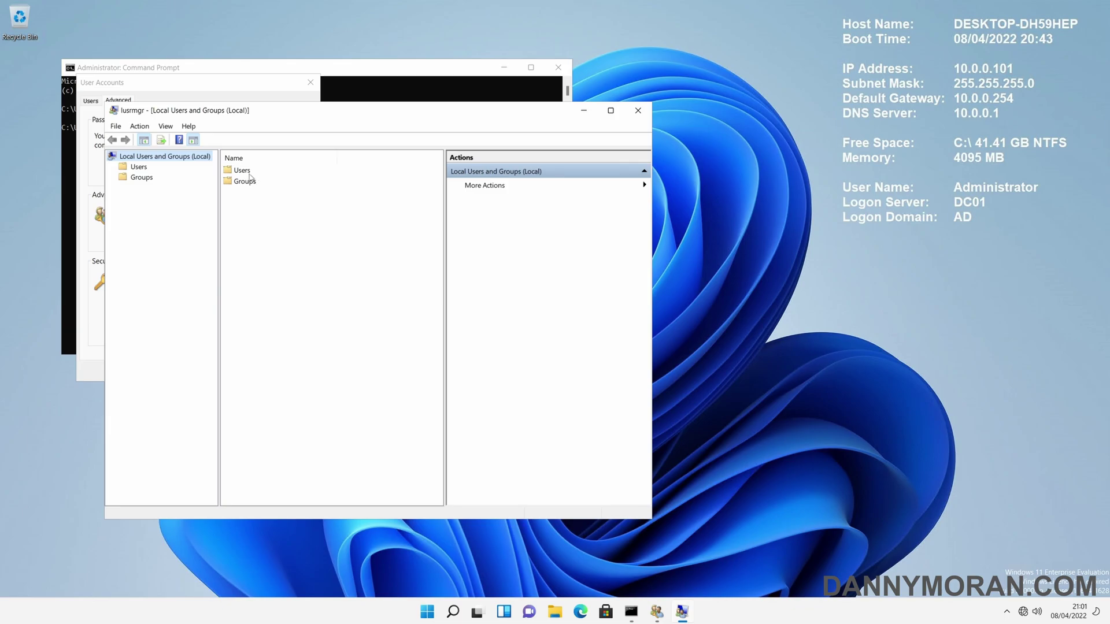
double_click(248, 180)
double_click(254, 183)
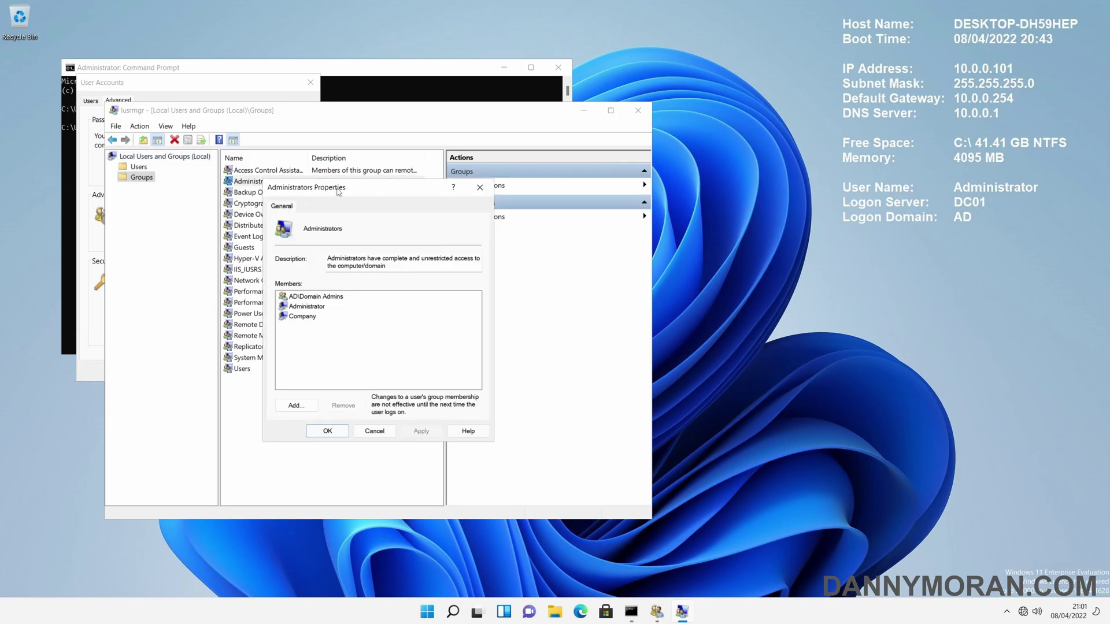
left_click_drag(338, 192, 766, 169)
left_click(767, 277)
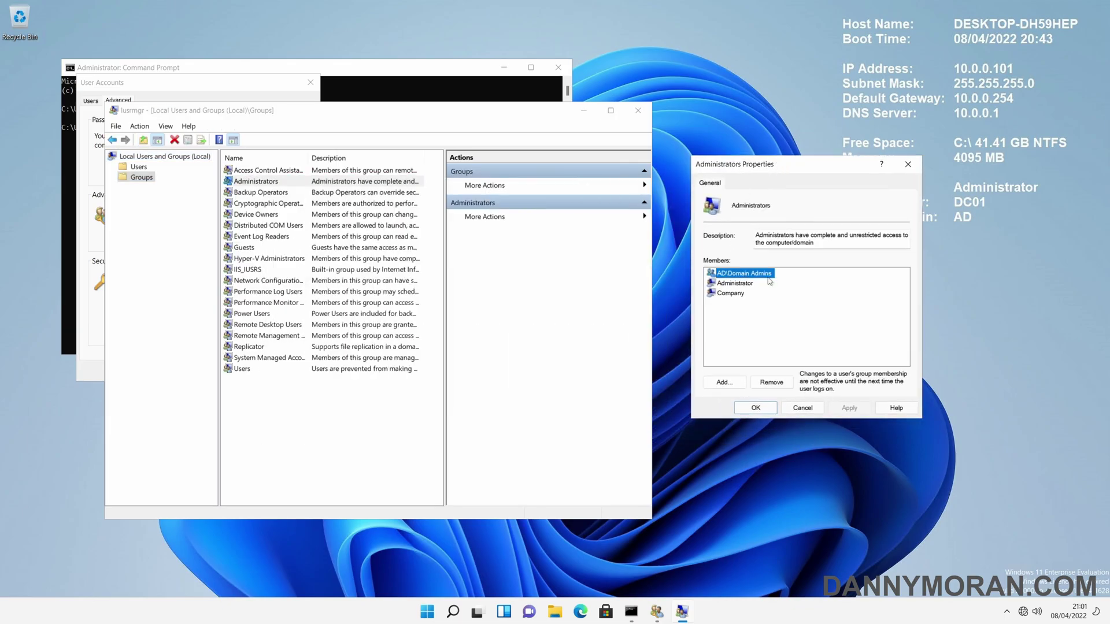
Step: Close the Administrators properties and User Accounts dialogs, and place the Local Users and Groups window beside the Command Prompt
left_click(659, 134)
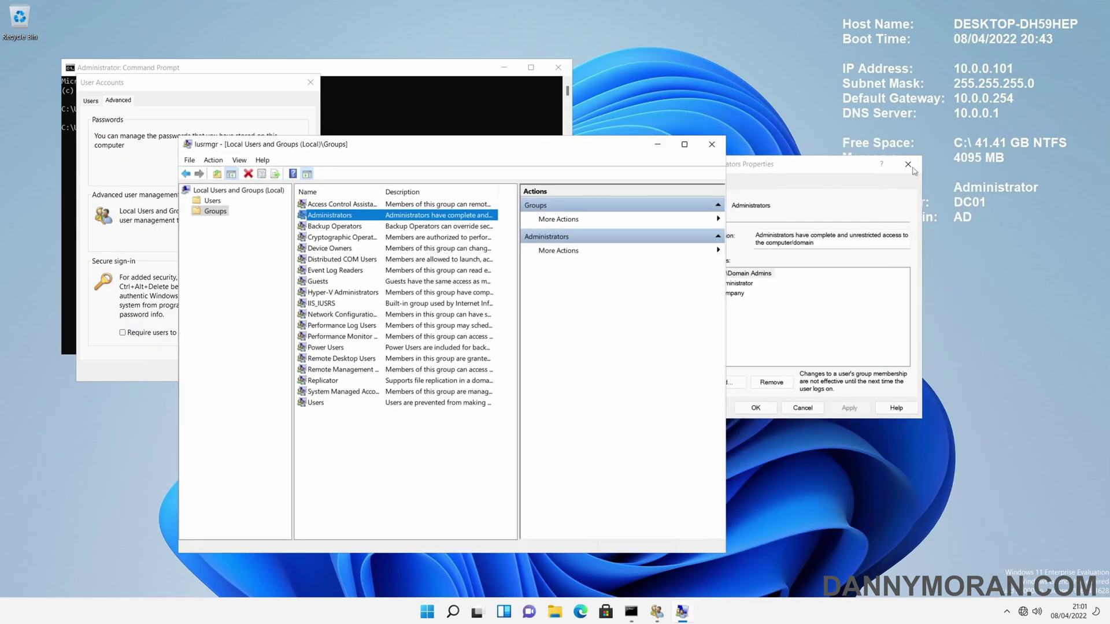
left_click(908, 164)
left_click_drag(537, 148, 836, 134)
left_click(310, 83)
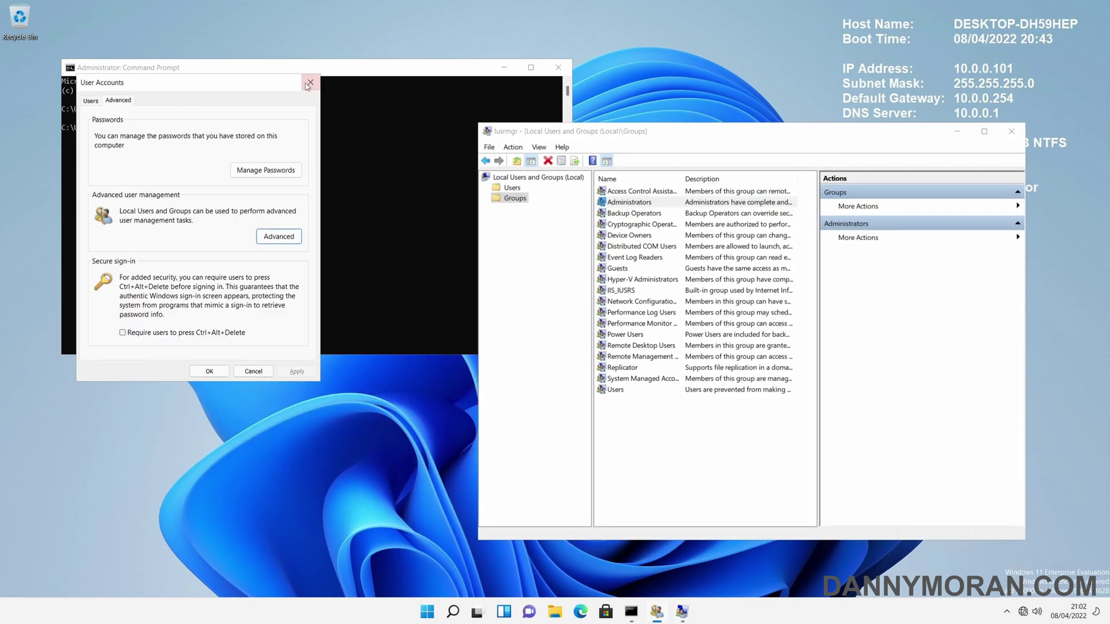
left_click(309, 84)
Step: Force a group policy update on the workstation with gpupdate /force
type("gp")
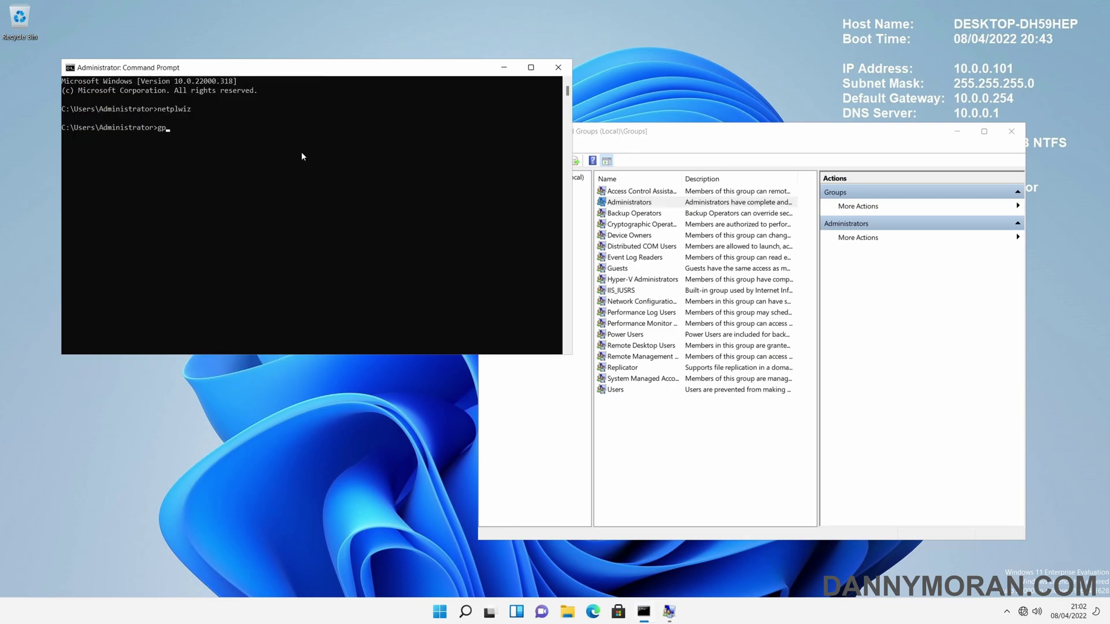
type("update /force")
key("Return")
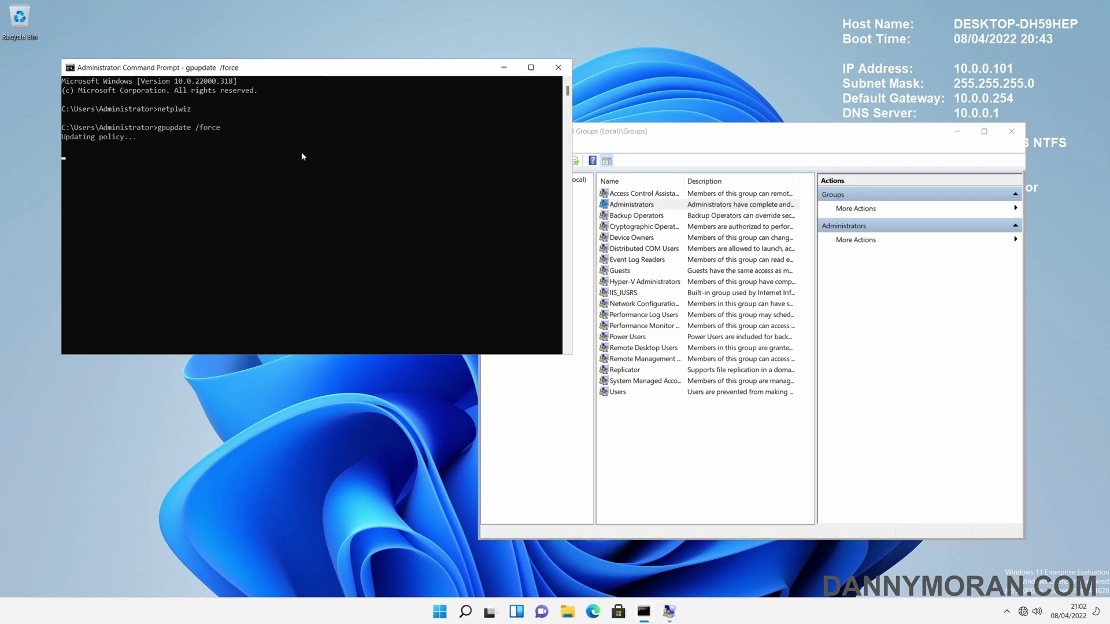
Step: Reopen the workstation's local Administrators group and check its members for the sg-workstations-admin-all-workstations group
left_click(647, 205)
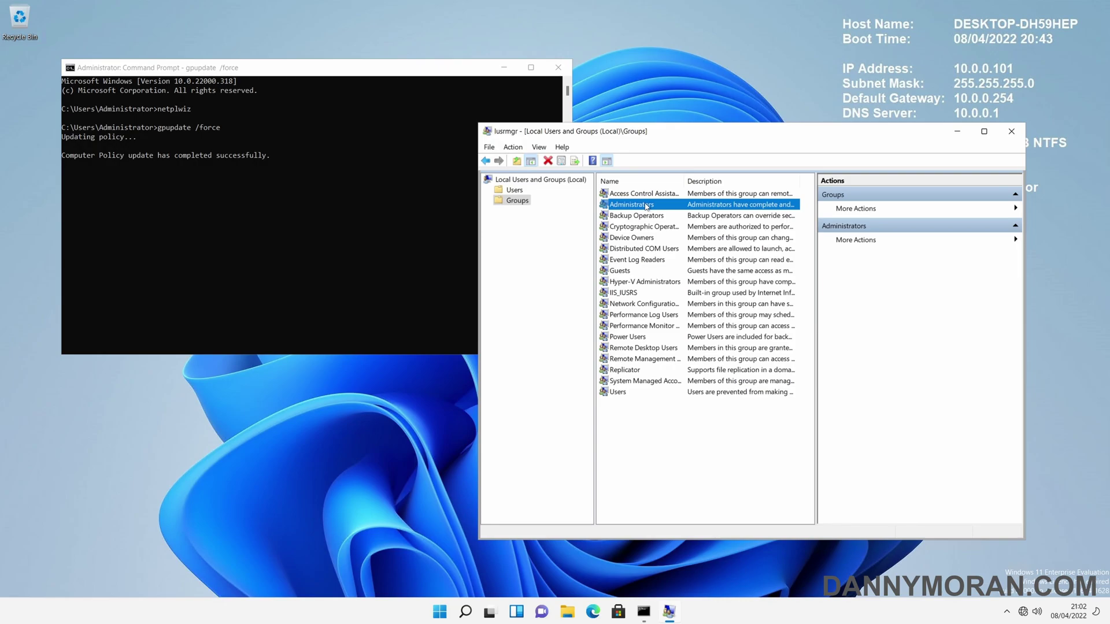
double_click(646, 206)
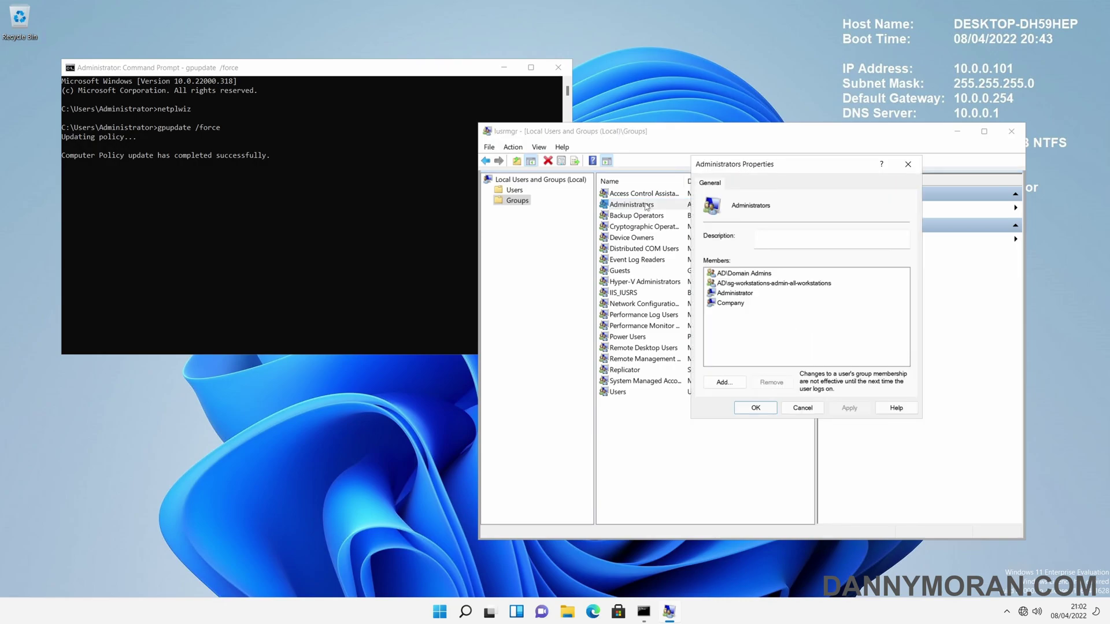
left_click(752, 283)
left_click(746, 274)
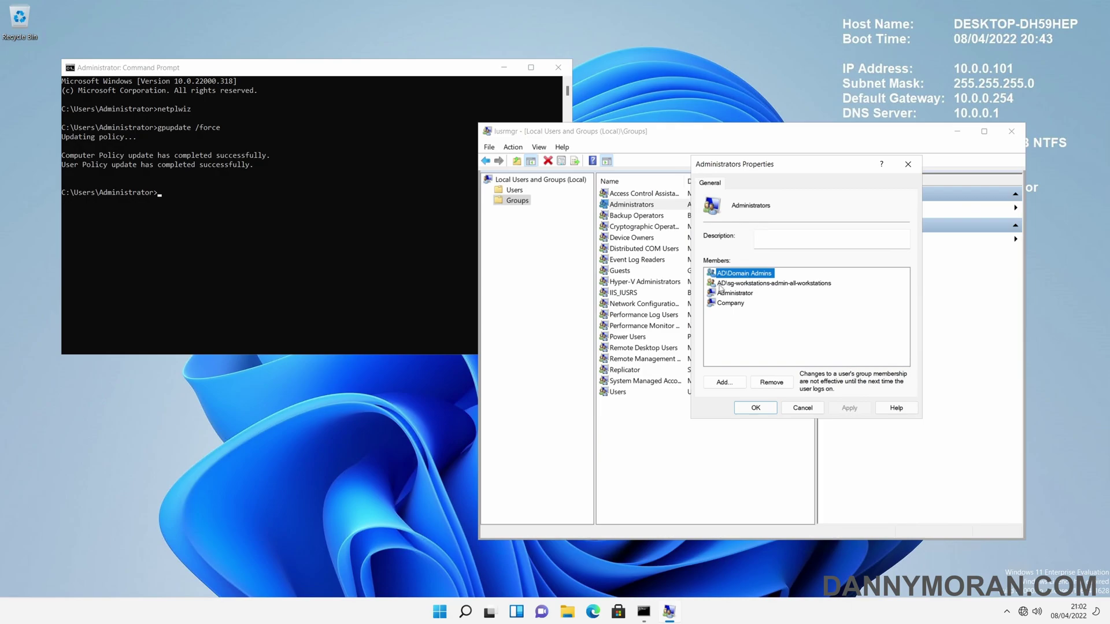
left_click(752, 284)
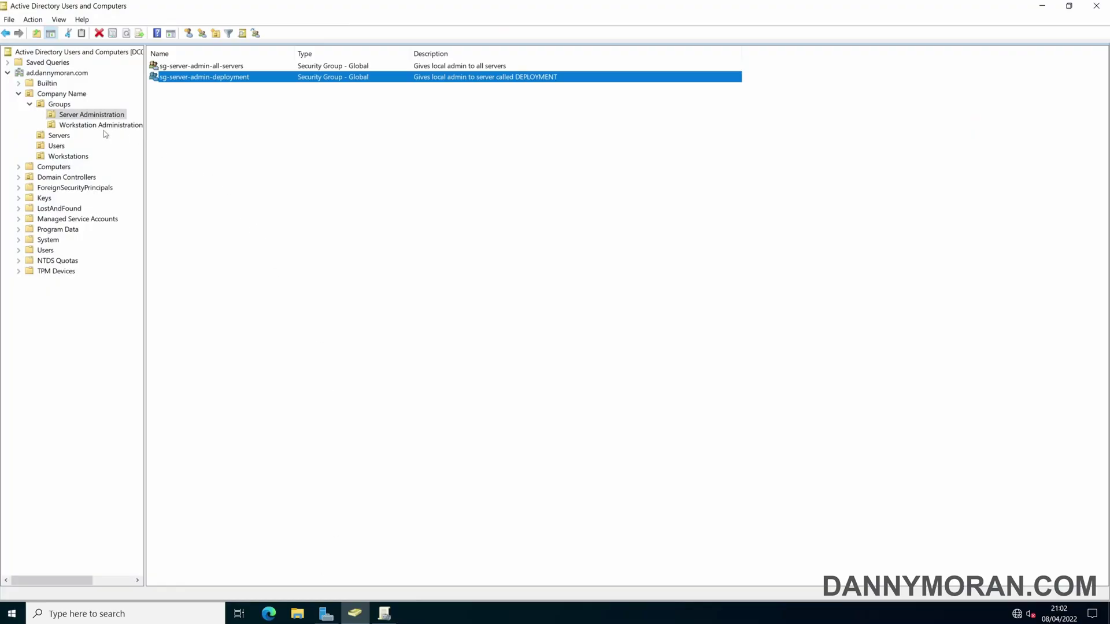
Step: Switch to Active Directory Users and Computers and review the Workstation Administration group and the computers in the Workstations OU
left_click(103, 126)
left_click(230, 67)
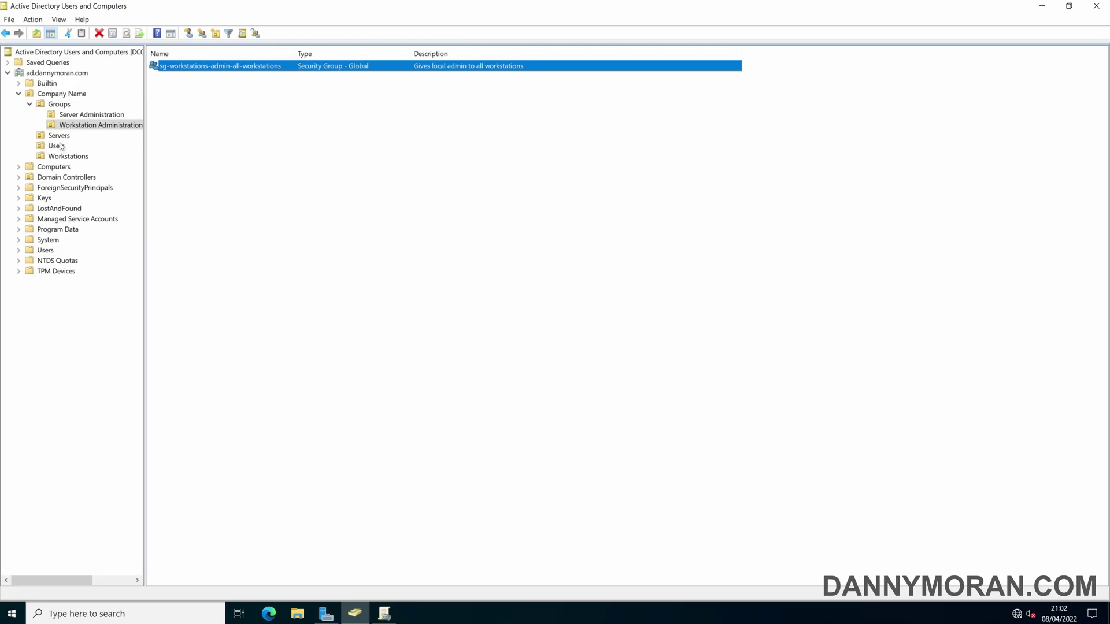
left_click(48, 157)
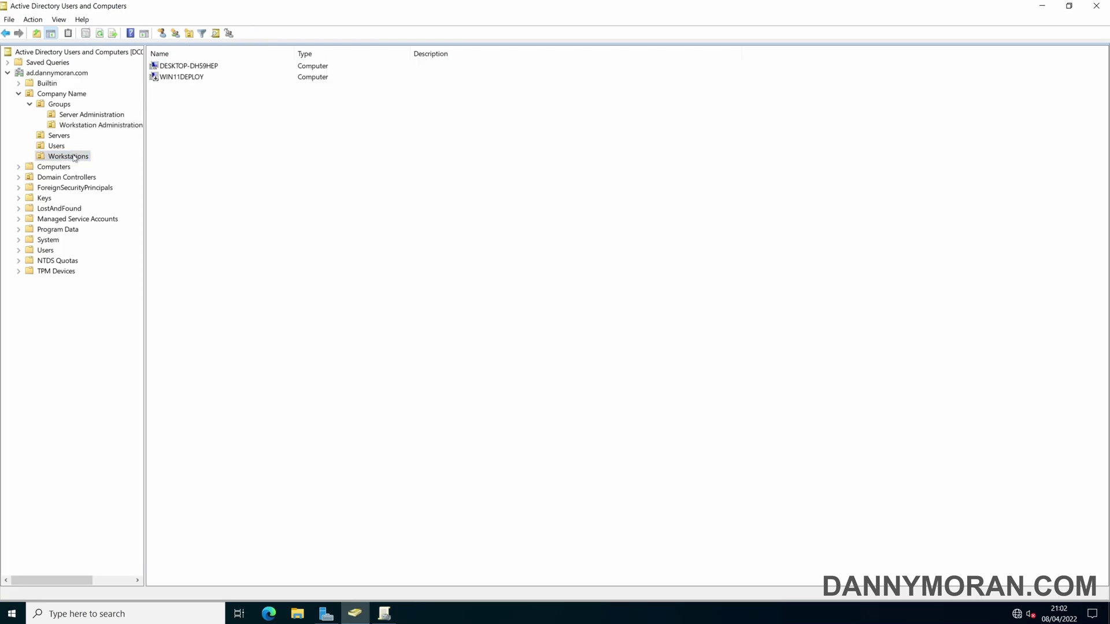
left_click(74, 158)
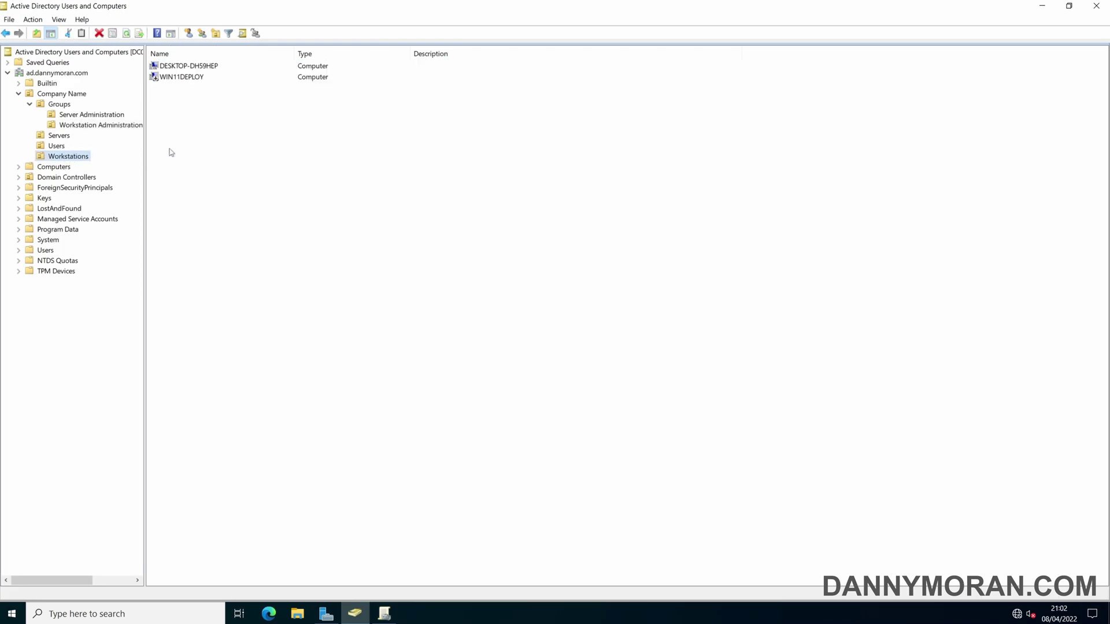
left_click(92, 126)
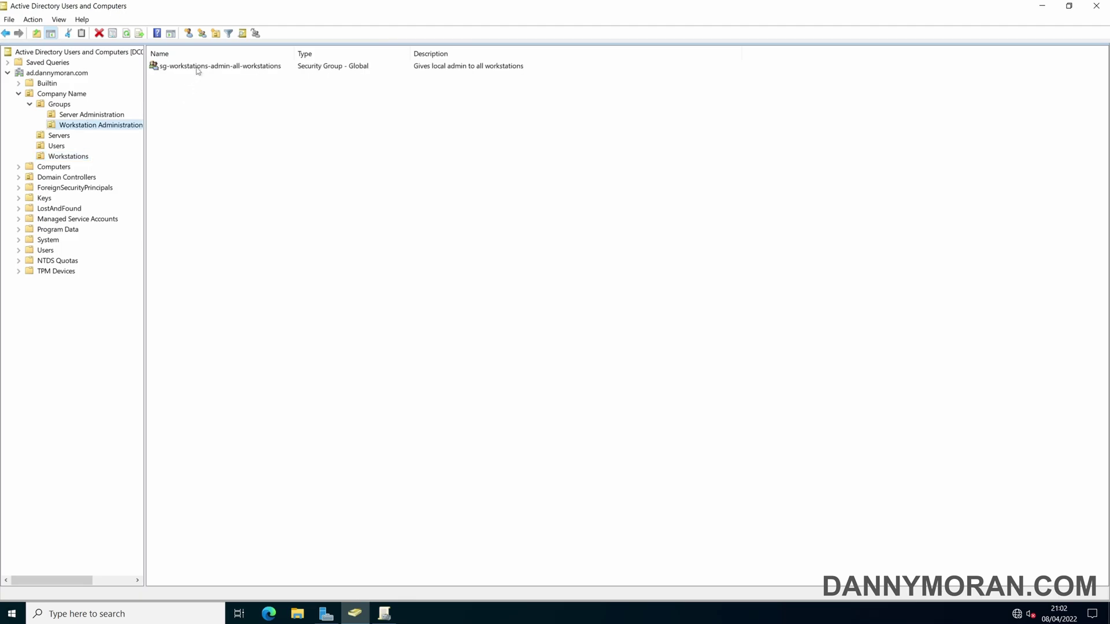
left_click(197, 67)
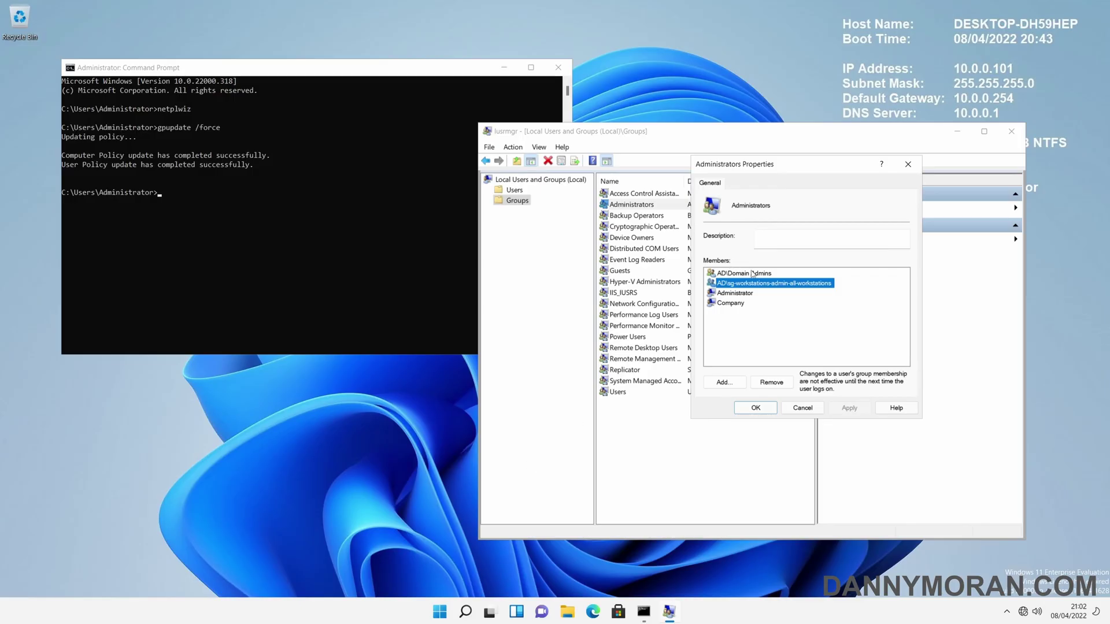
Step: Return to the workstation, review the Domain Admins and sg-workstations-admin-all-workstations members, and close the Administrators properties without changes
left_click(754, 274)
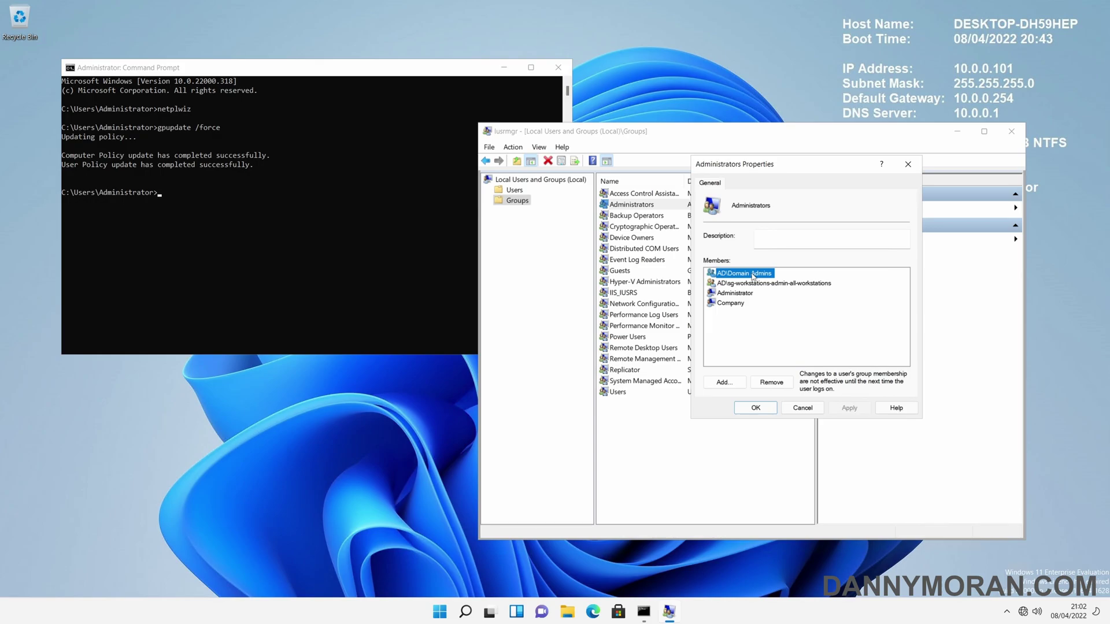
left_click(753, 284)
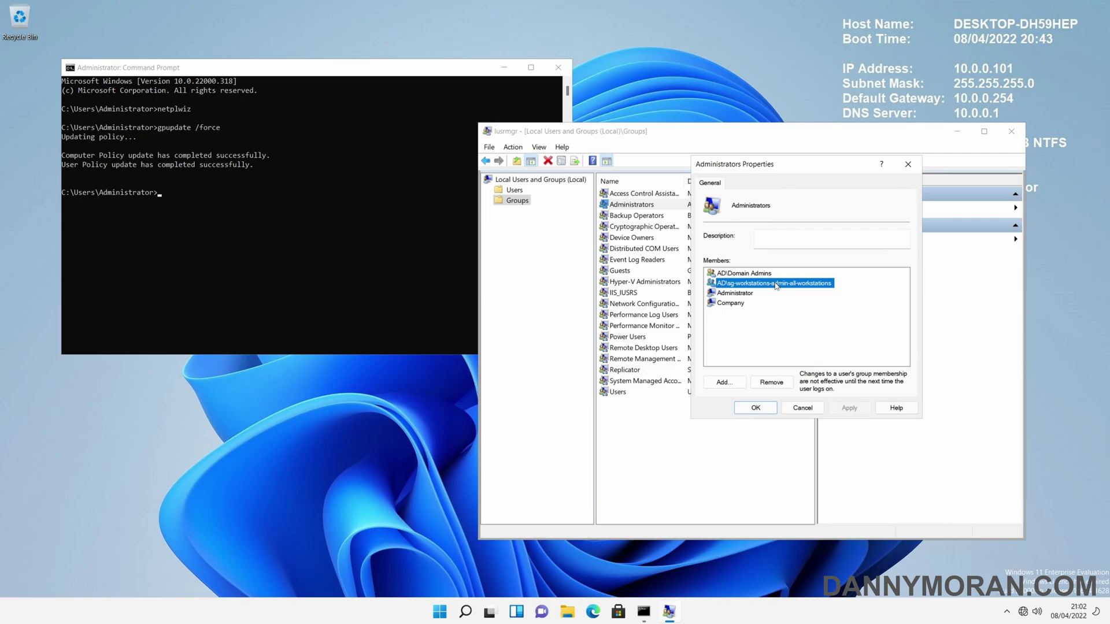
left_click(803, 407)
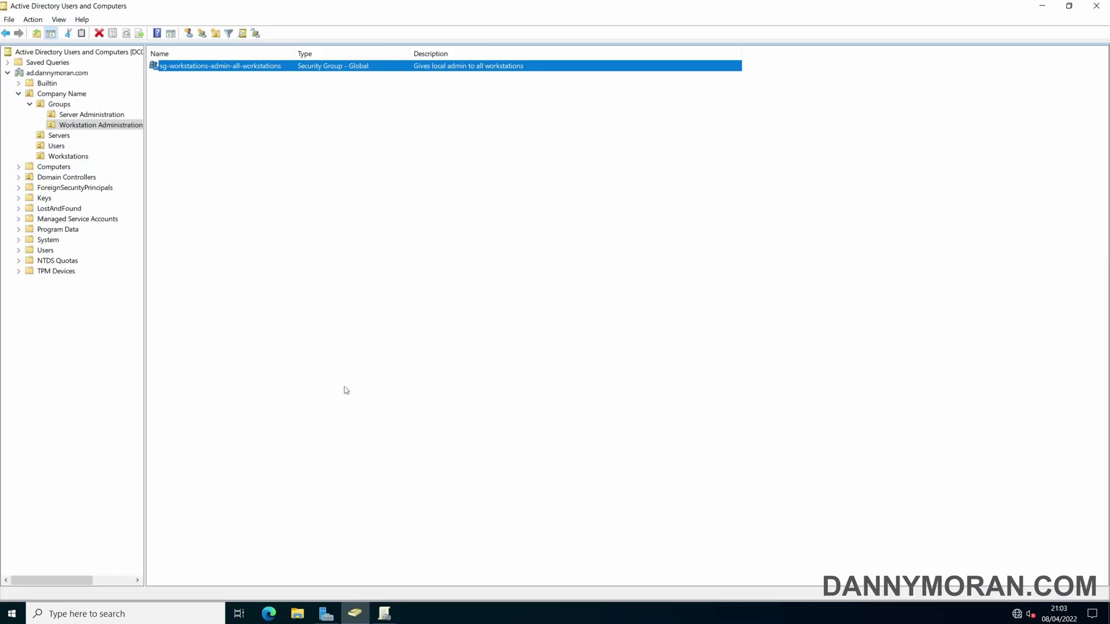
Step: Switch back to Active Directory Users and Computers and display the security groups in the Server Administration OU
left_click(183, 153)
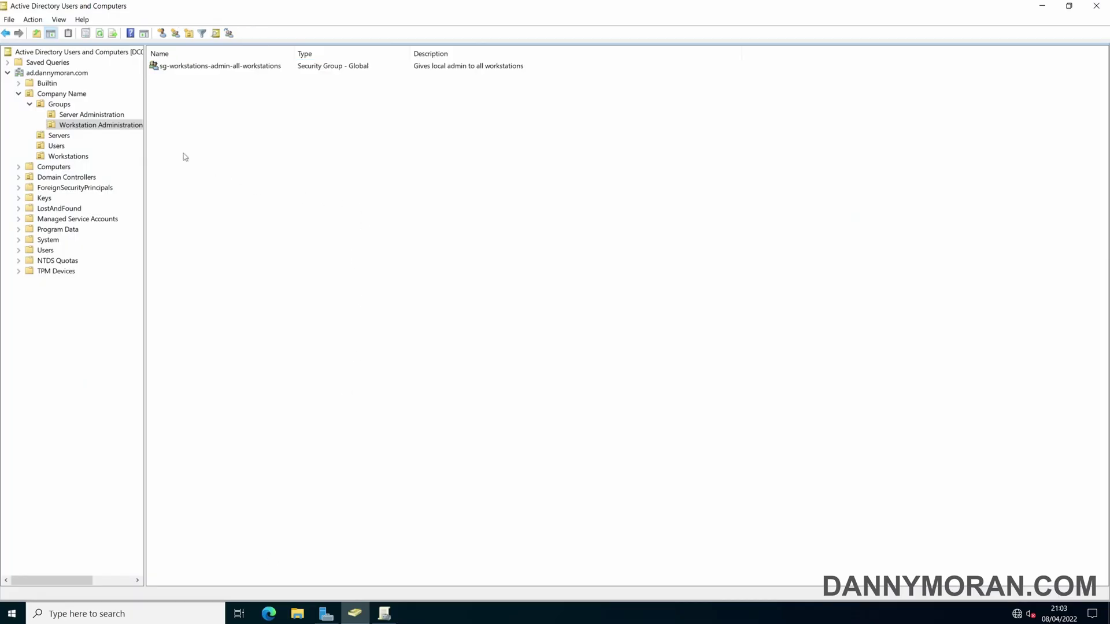
left_click(105, 119)
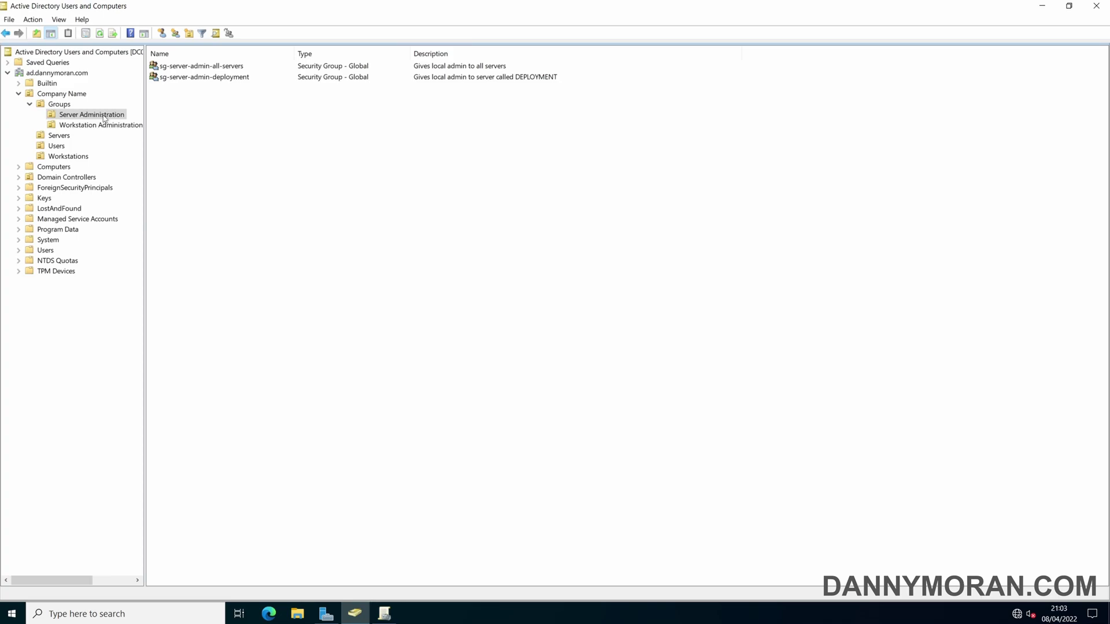
Step: Review the Workstation Administration and Server Administration groups, then check the members of sg-server-admin-all-servers and close its properties
left_click(102, 126)
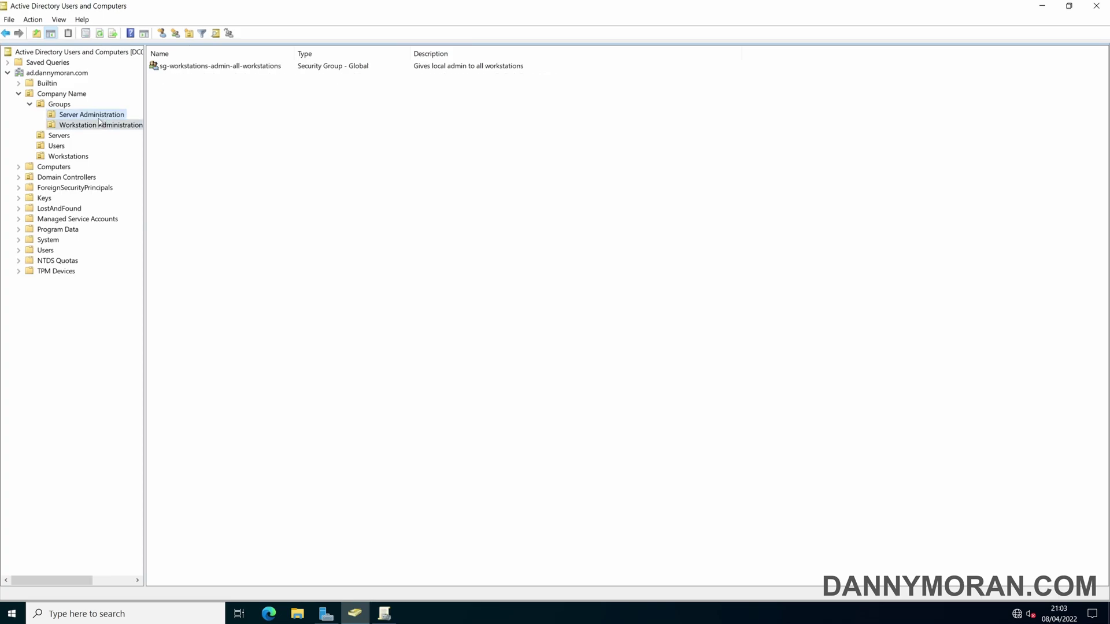
left_click(99, 118)
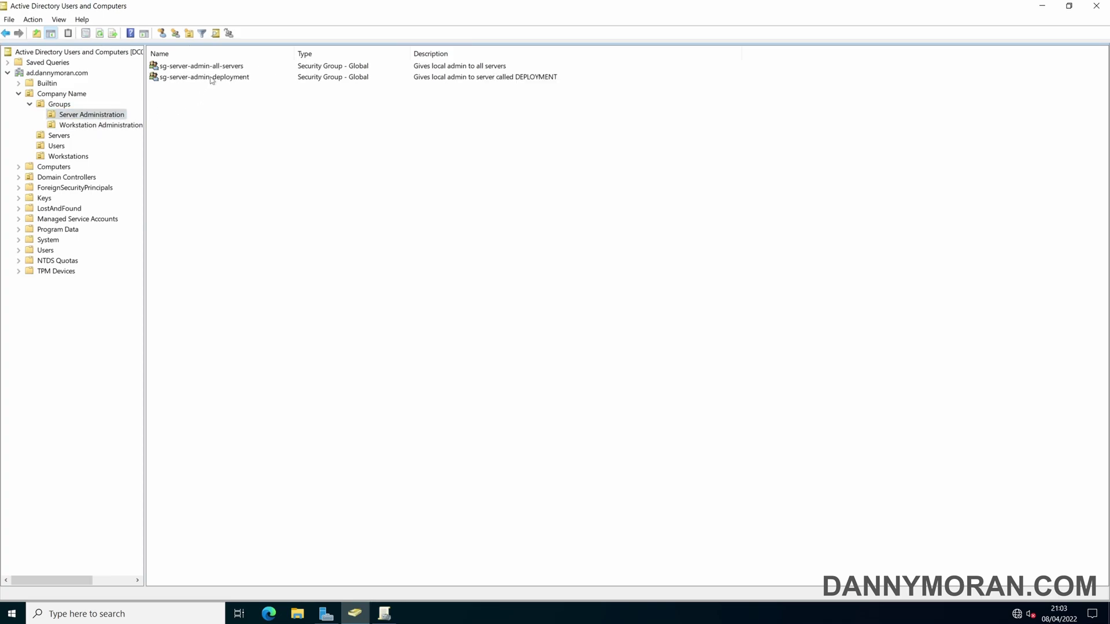
left_click(234, 81)
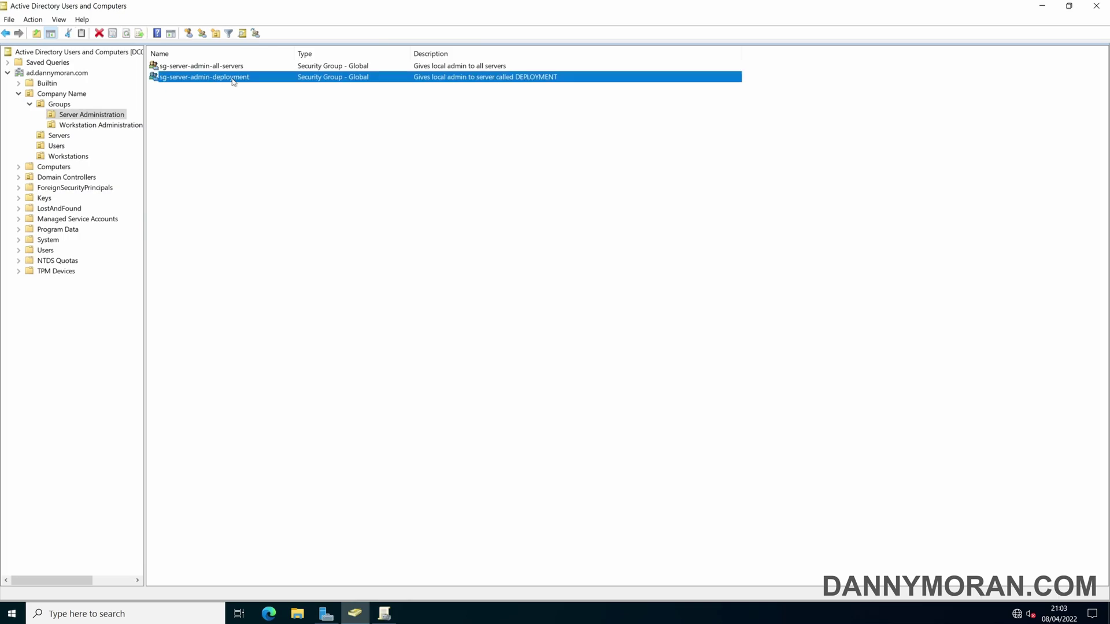
double_click(237, 68)
left_click(516, 202)
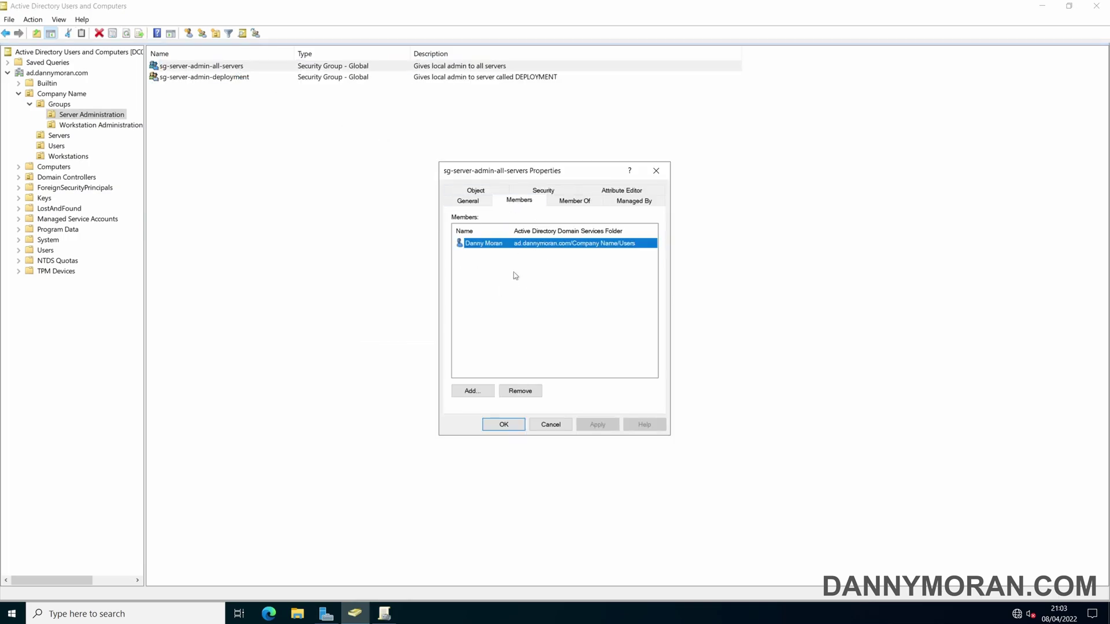
left_click(656, 171)
Step: View the general properties of the sg-server-admin-deployment group, close them without changes, and leave the group selected
left_click(240, 79)
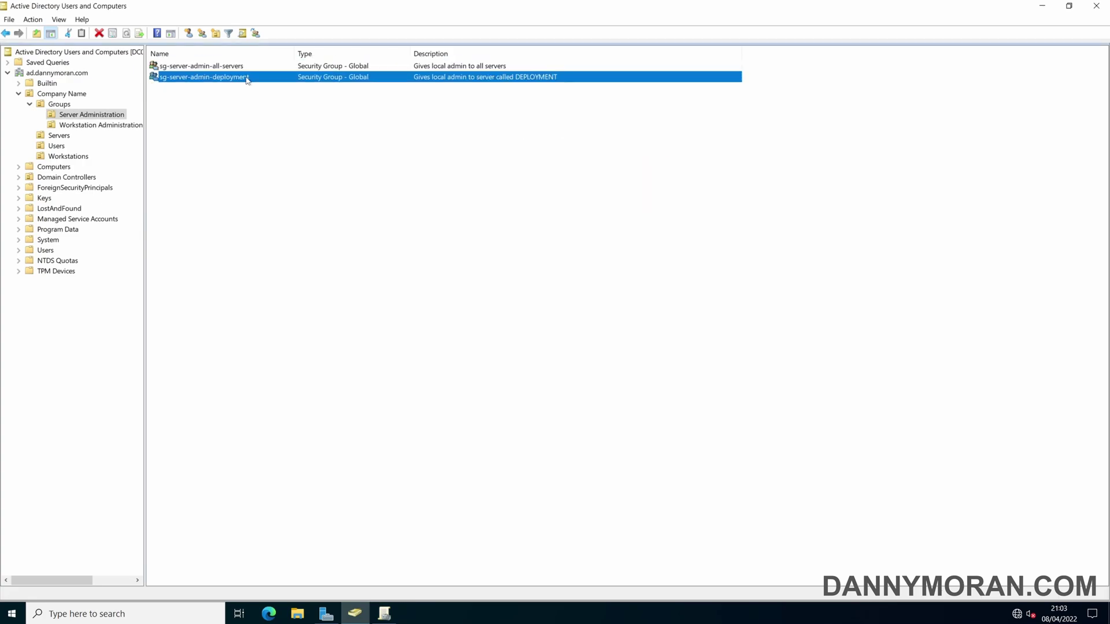
double_click(233, 78)
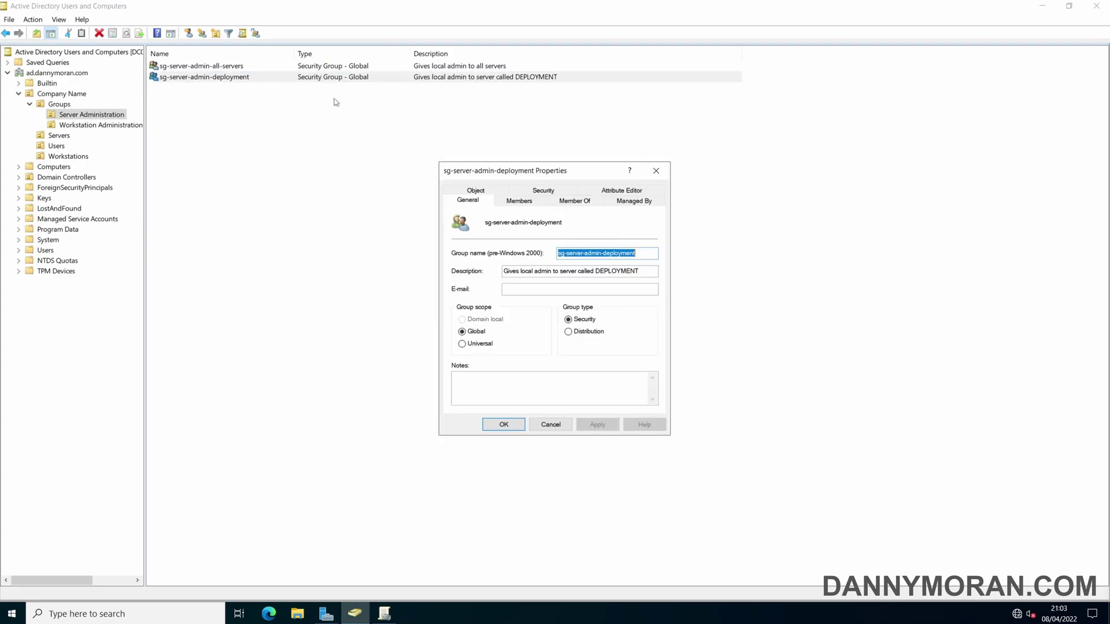
left_click(657, 168)
left_click(288, 104)
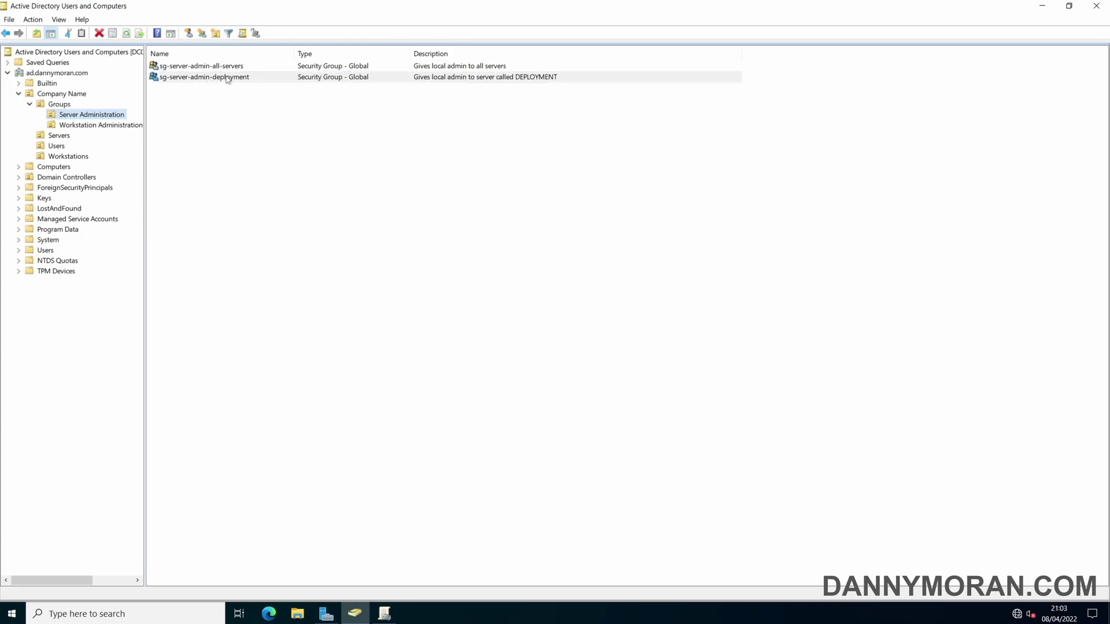
left_click(229, 78)
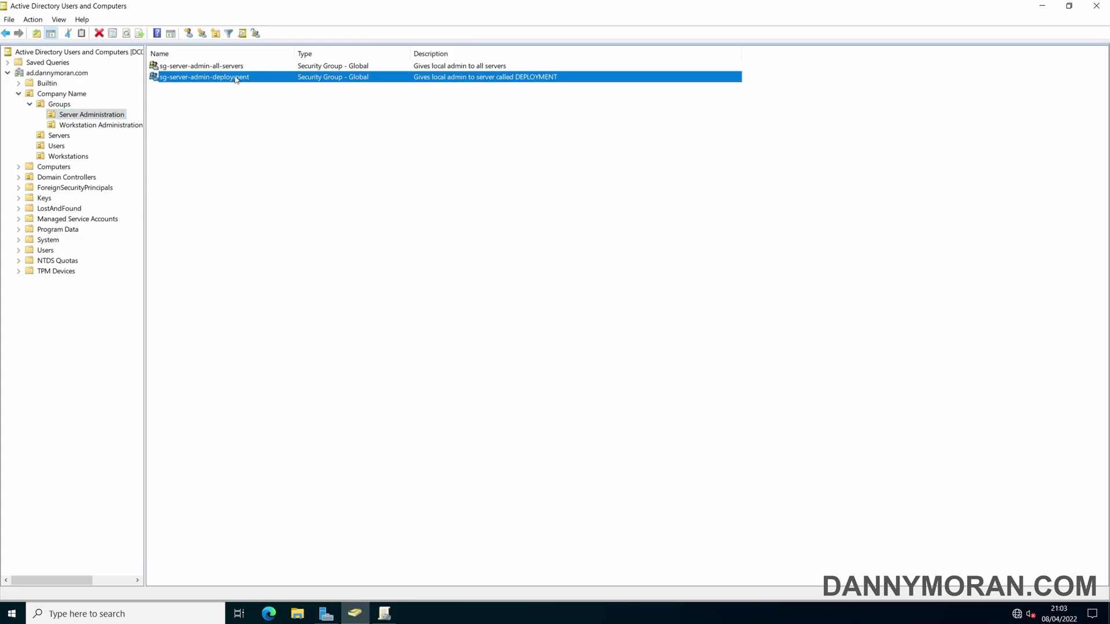
left_click(204, 89)
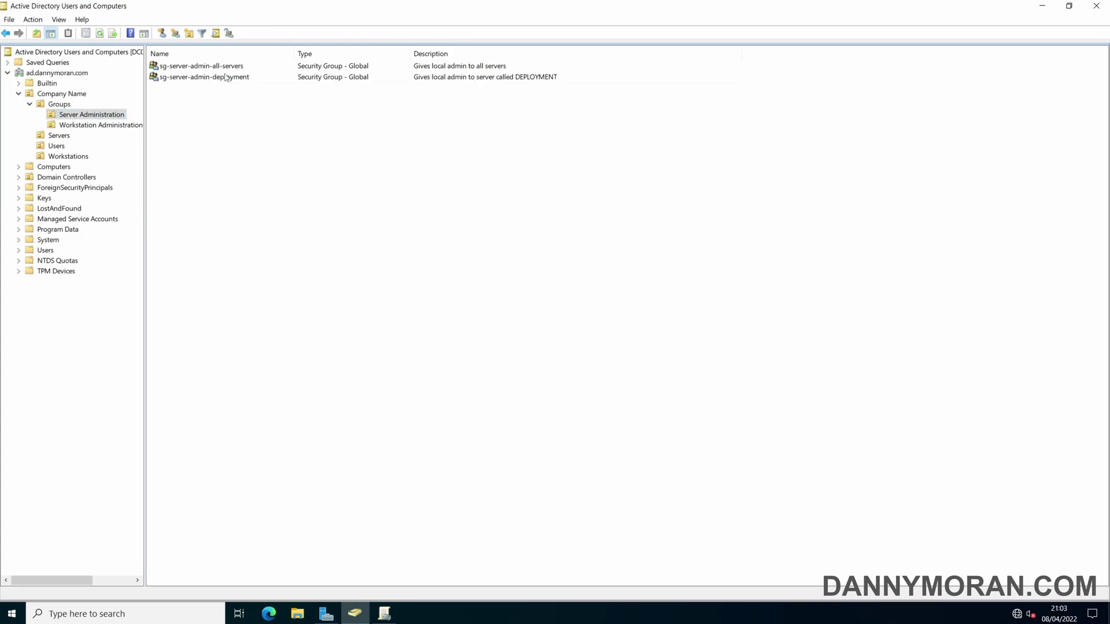
left_click(227, 77)
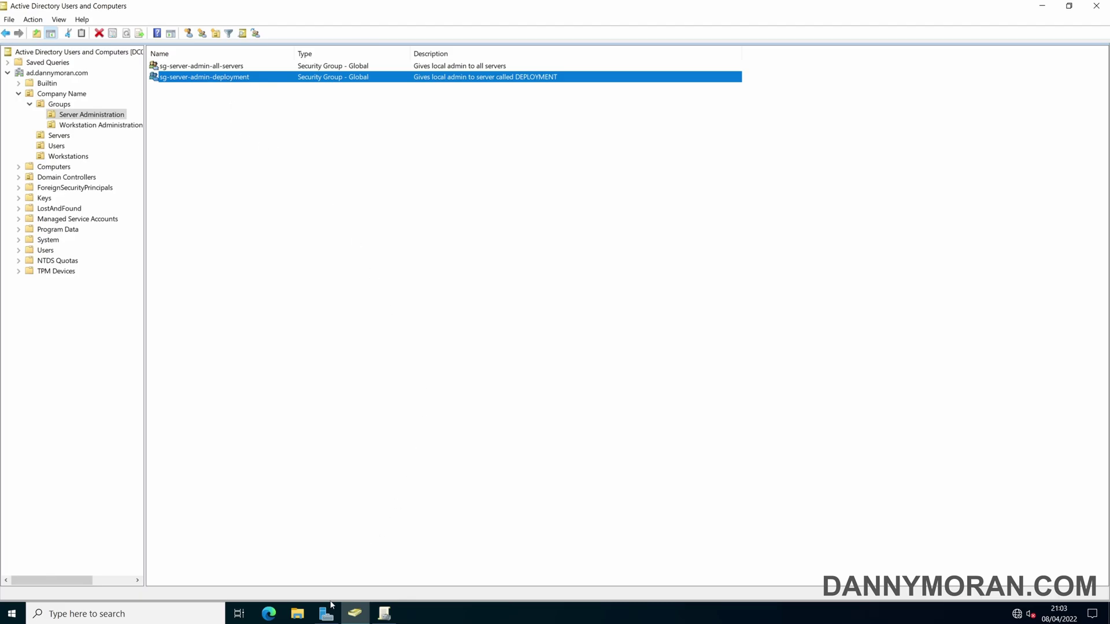
Step: Switch to Group Policy Management, open local-admin-permissions for editing, and display its computer Local Users and Groups preferences with full item names
left_click(384, 613)
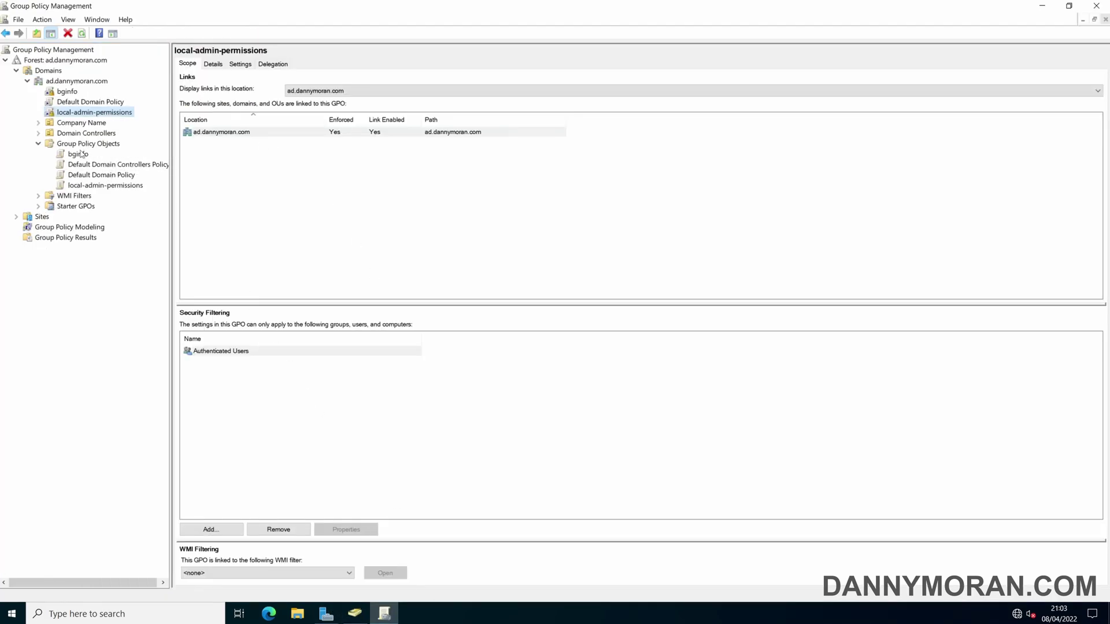
right_click(97, 186)
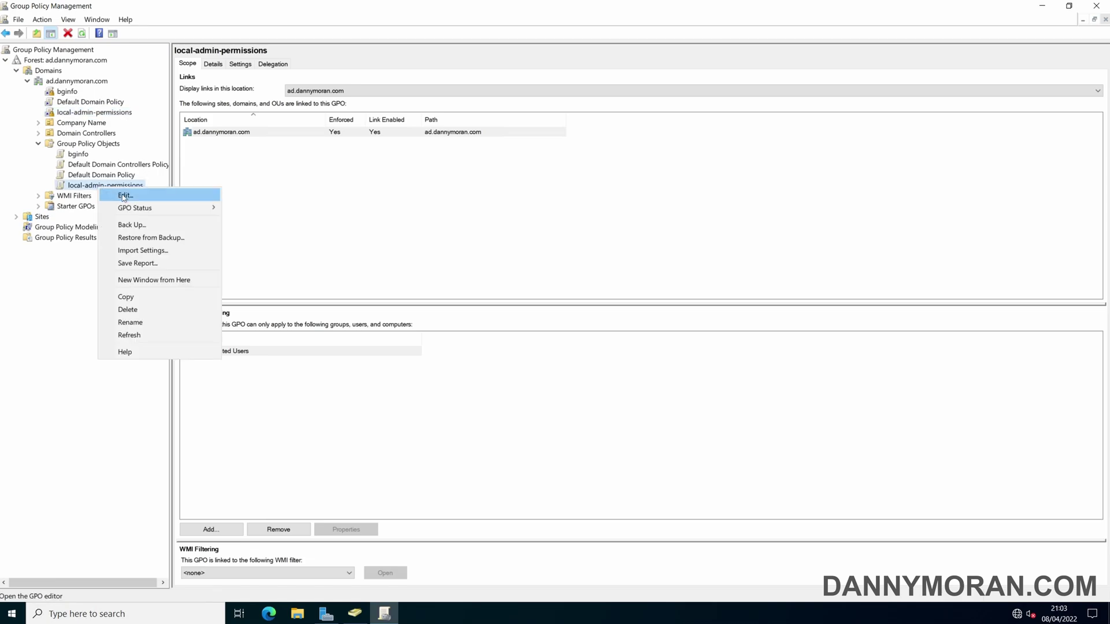
left_click(123, 196)
left_click(70, 130)
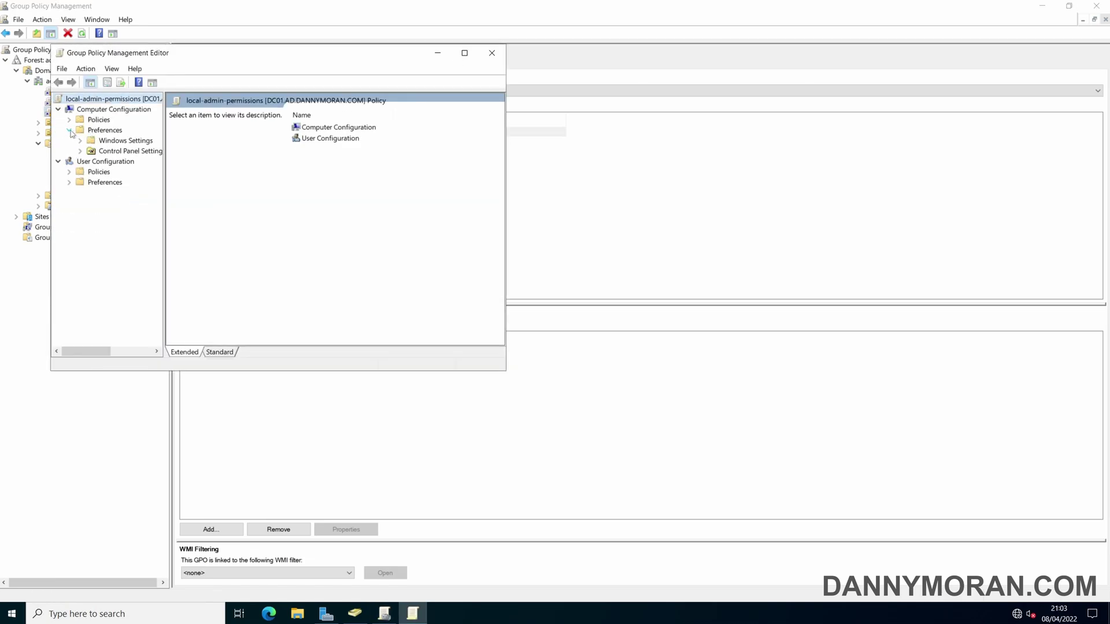
left_click(80, 151)
left_click(129, 151)
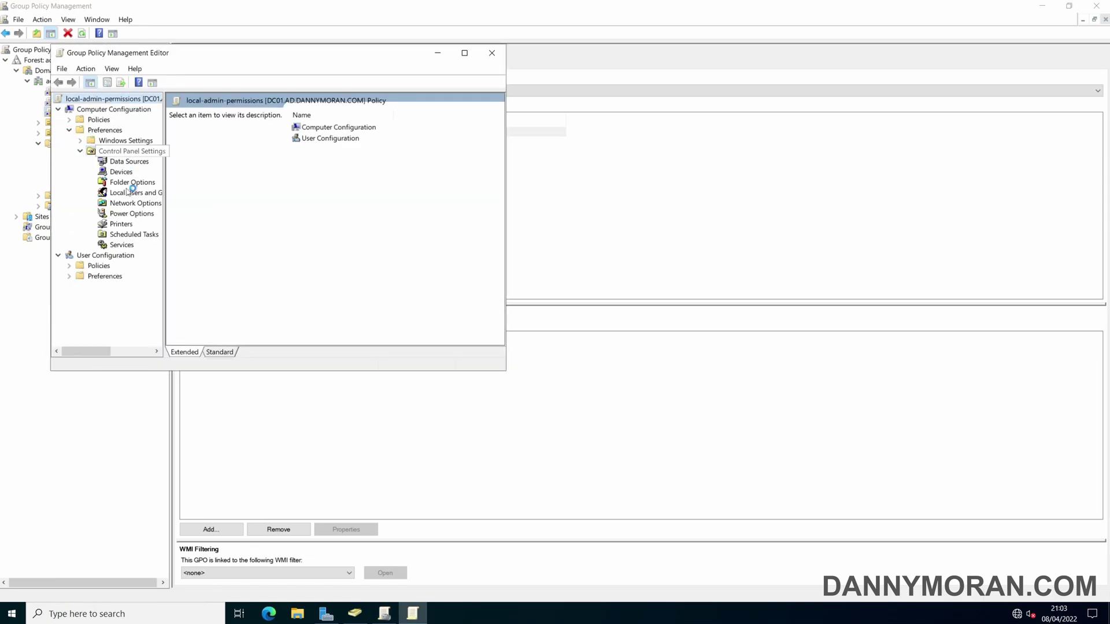
left_click(133, 192)
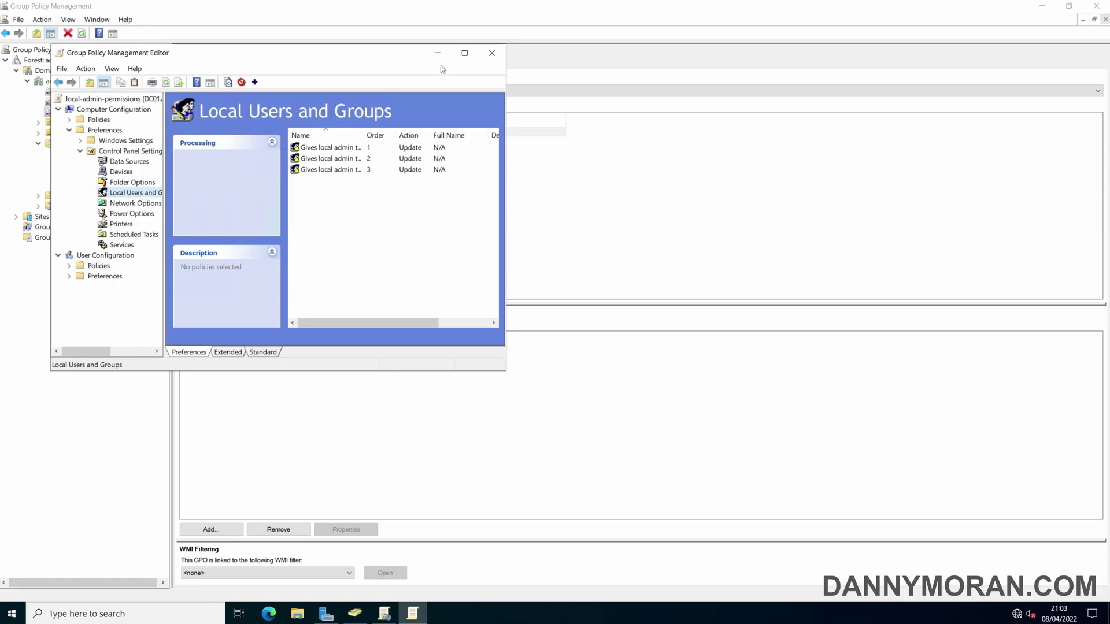
left_click(465, 53)
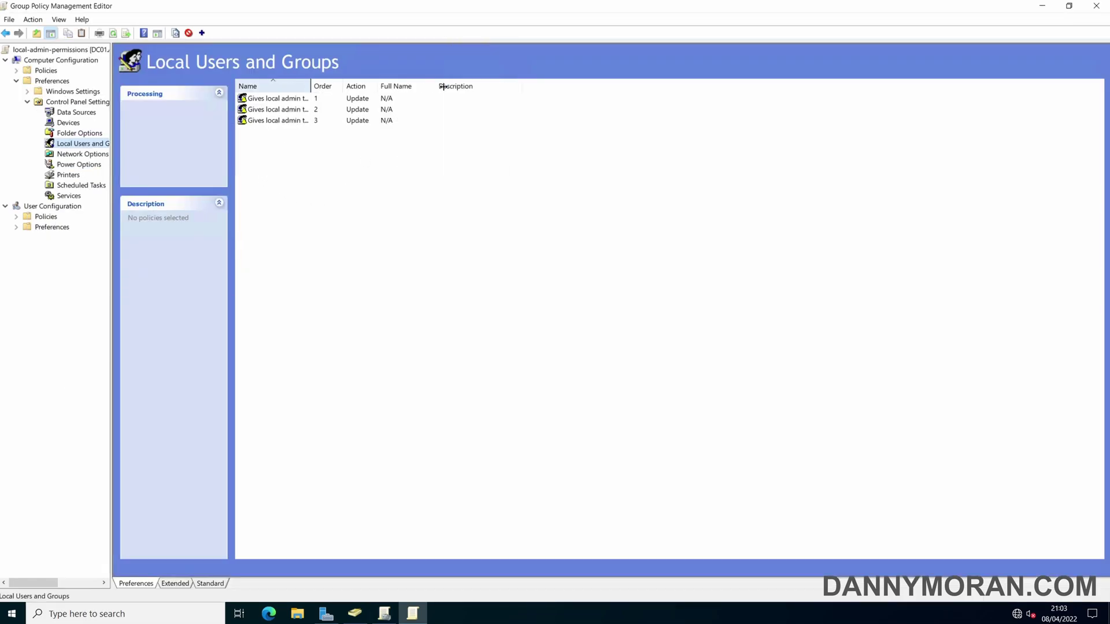
left_click_drag(310, 85, 456, 86)
right_click(317, 147)
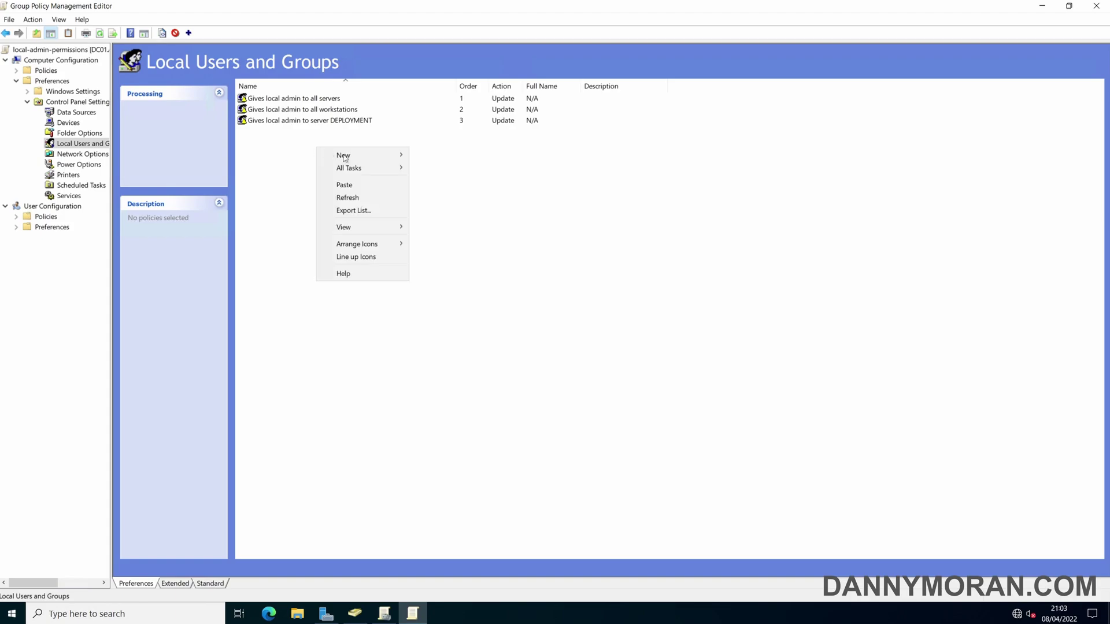
mouse_move(393, 155)
left_click(293, 148)
left_click(335, 122)
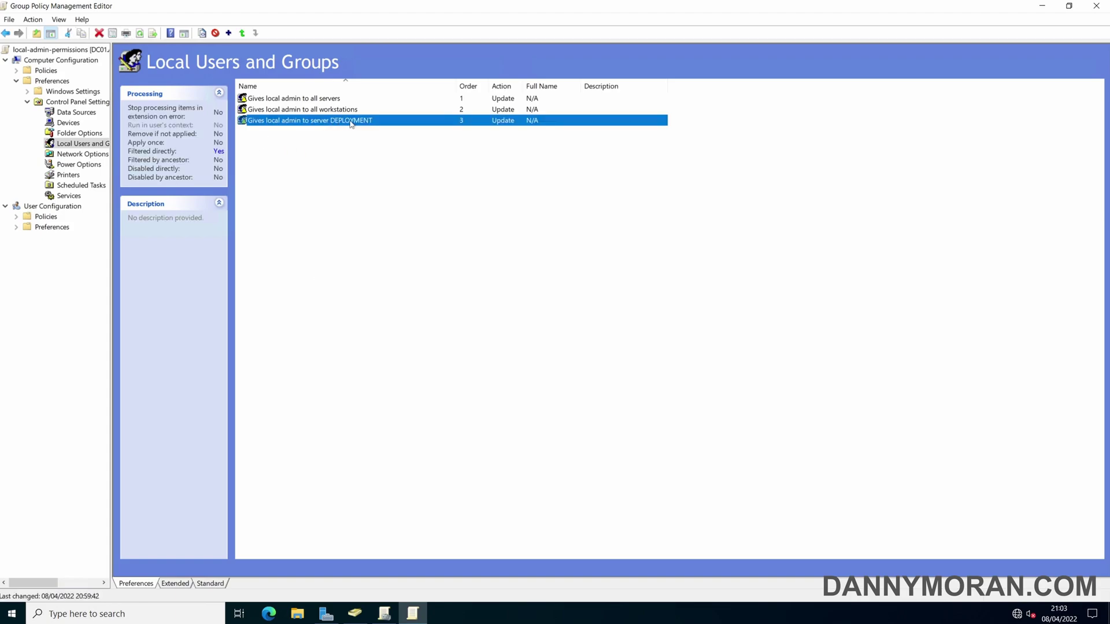
right_click(324, 146)
mouse_move(384, 151)
left_click(426, 165)
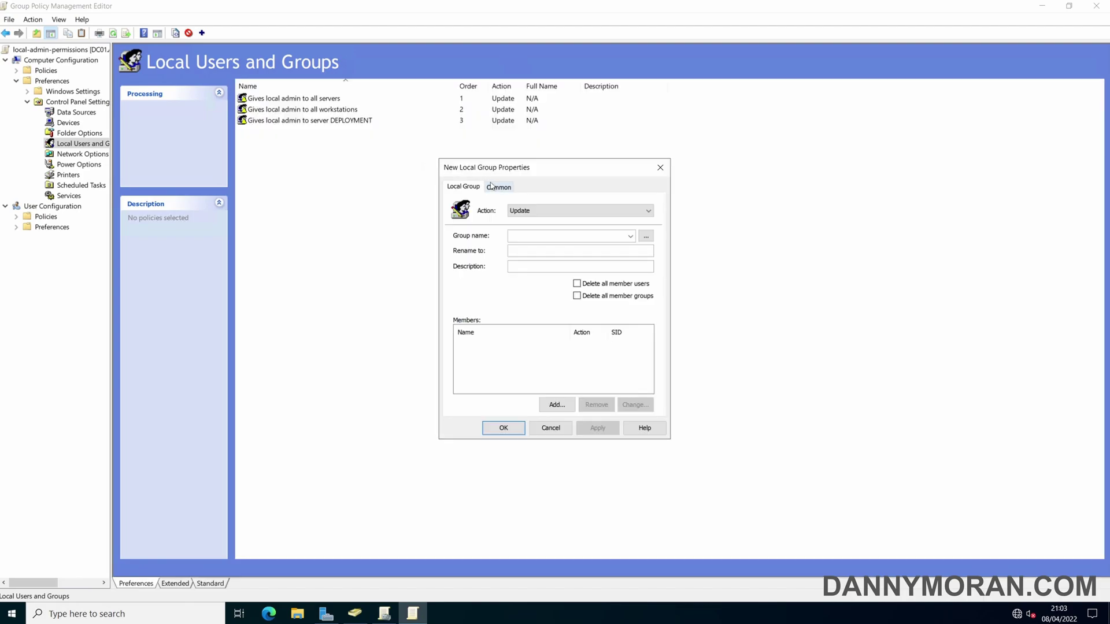
left_click(497, 188)
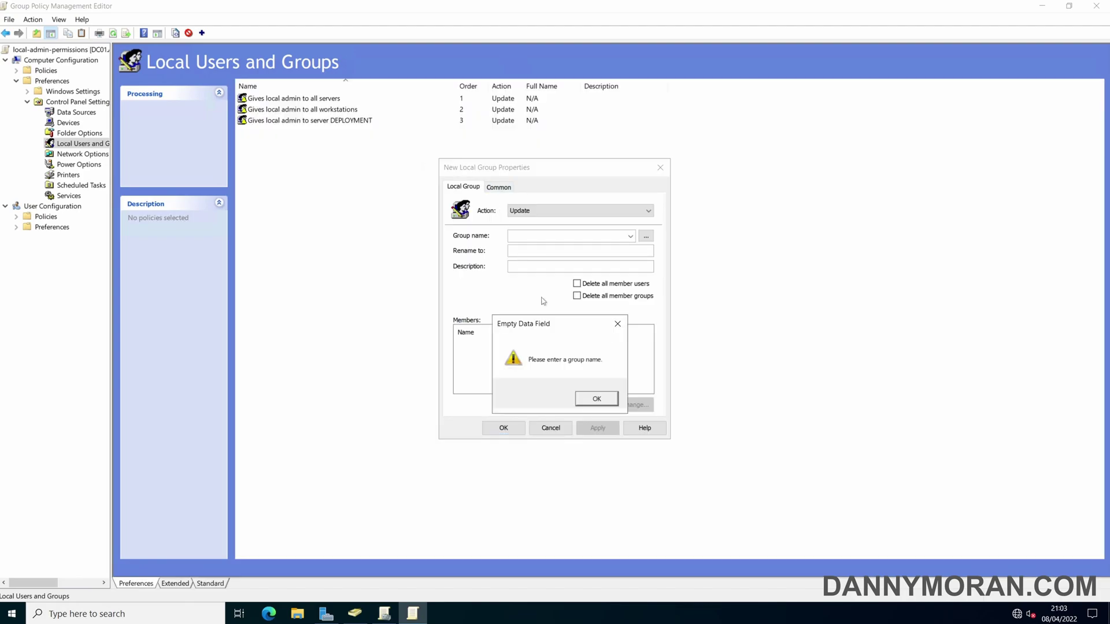
left_click(603, 396)
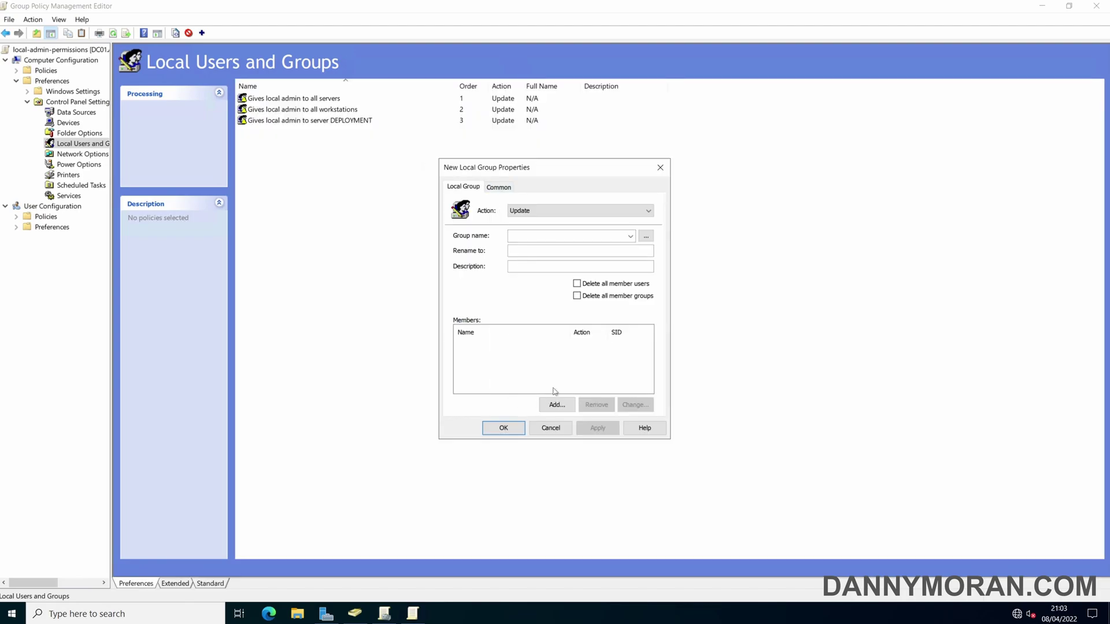
left_click(661, 168)
Step: Review the item-level targeting of the "Gives local admin to server DEPLOYMENT" preference item and close it without changes
double_click(357, 120)
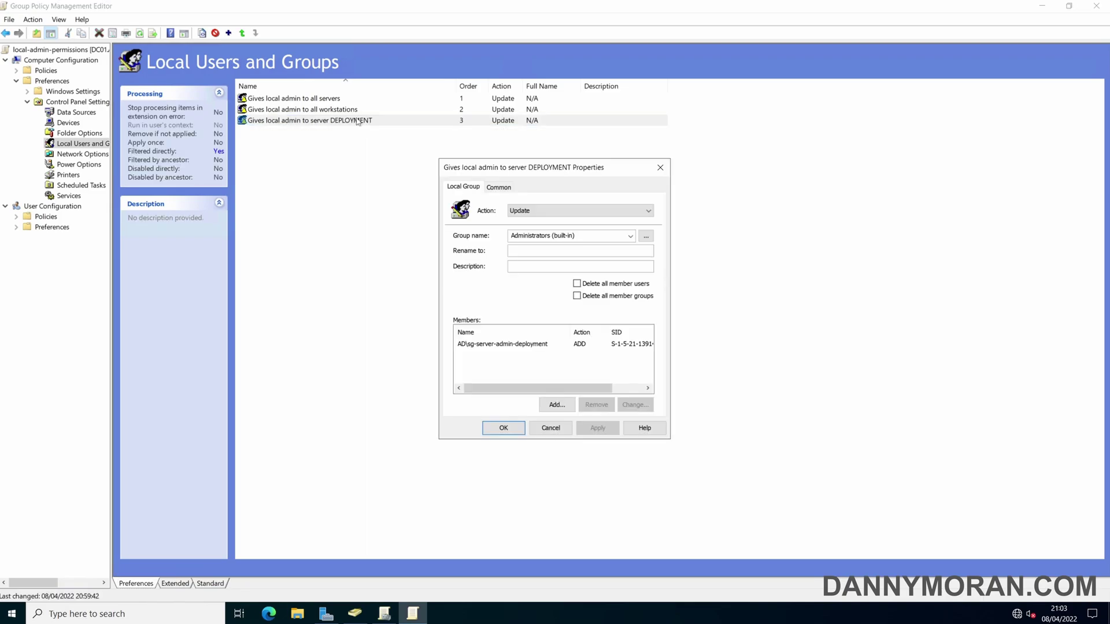
left_click(498, 188)
left_click(622, 271)
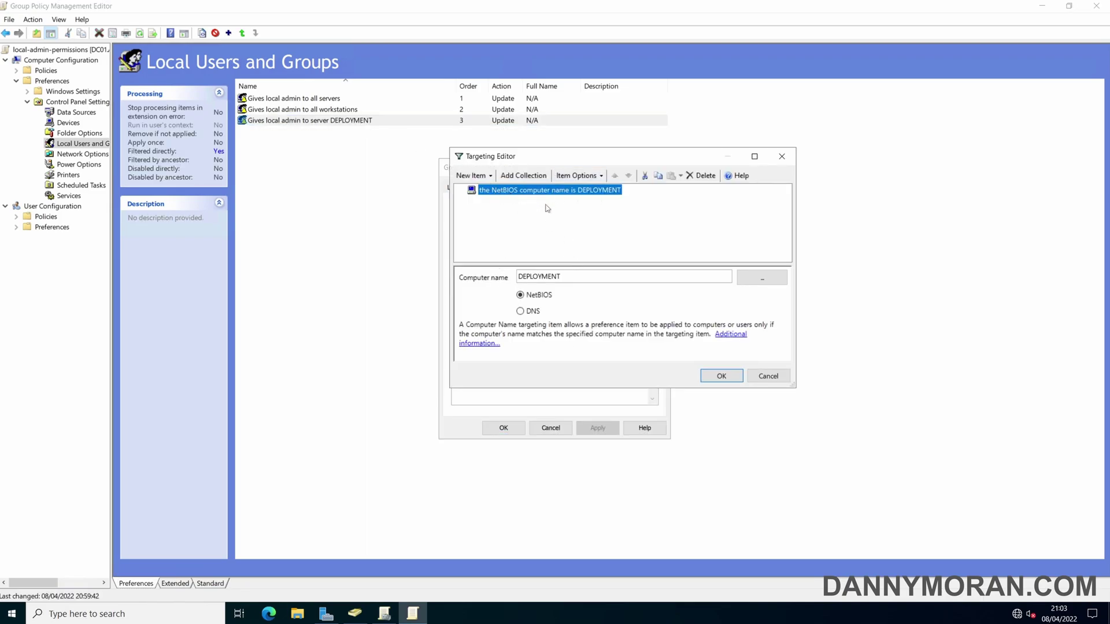
left_click(558, 276)
double_click(558, 277)
left_click(523, 194)
left_click(768, 376)
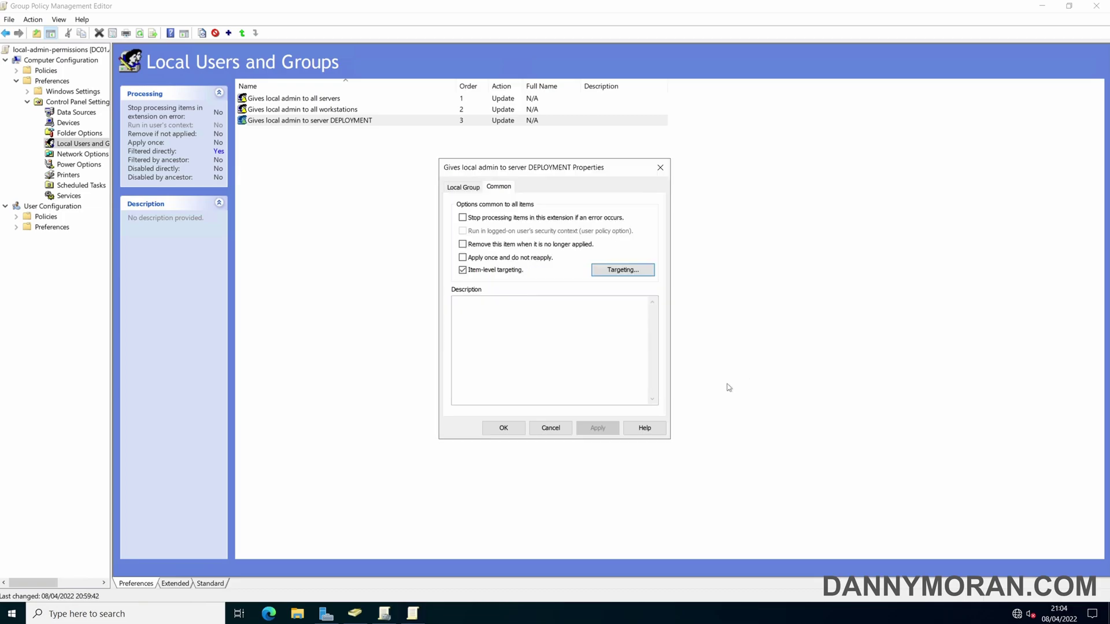
left_click(551, 427)
left_click(425, 312)
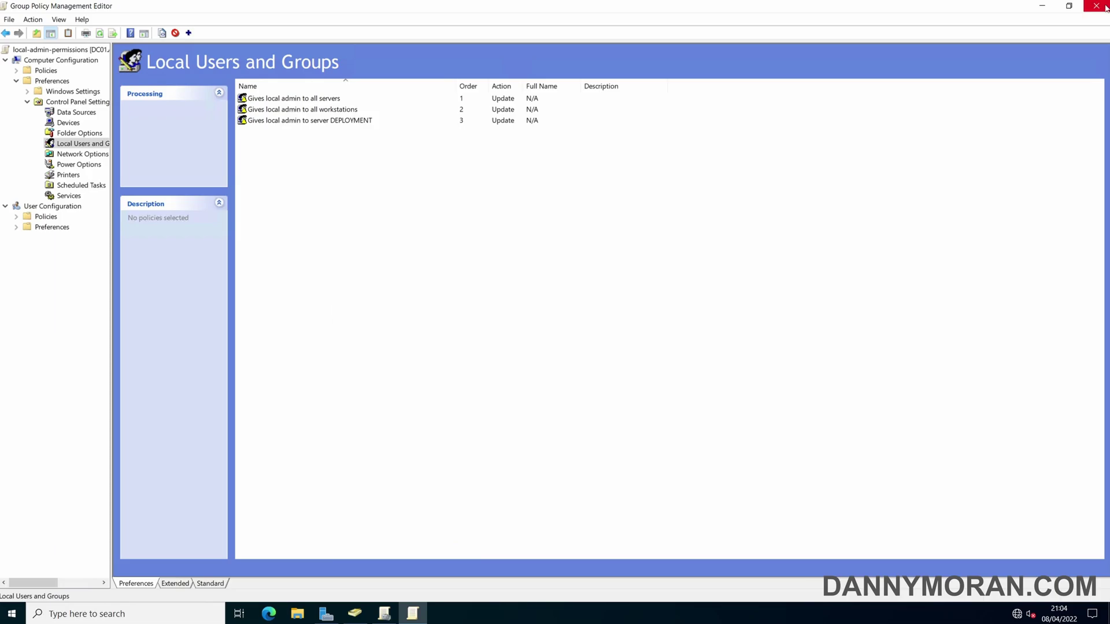
Step: Close the policy editor and Group Policy Management, and clear the group selection in Active Directory Users and Computers
left_click(1087, 7)
left_click(1097, 7)
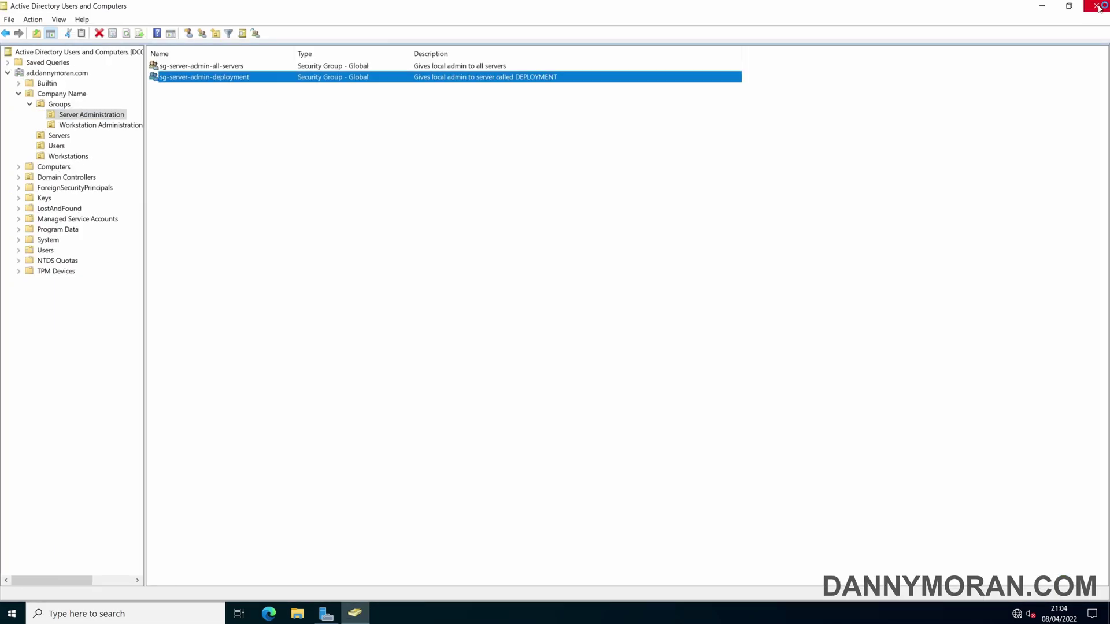
left_click(239, 132)
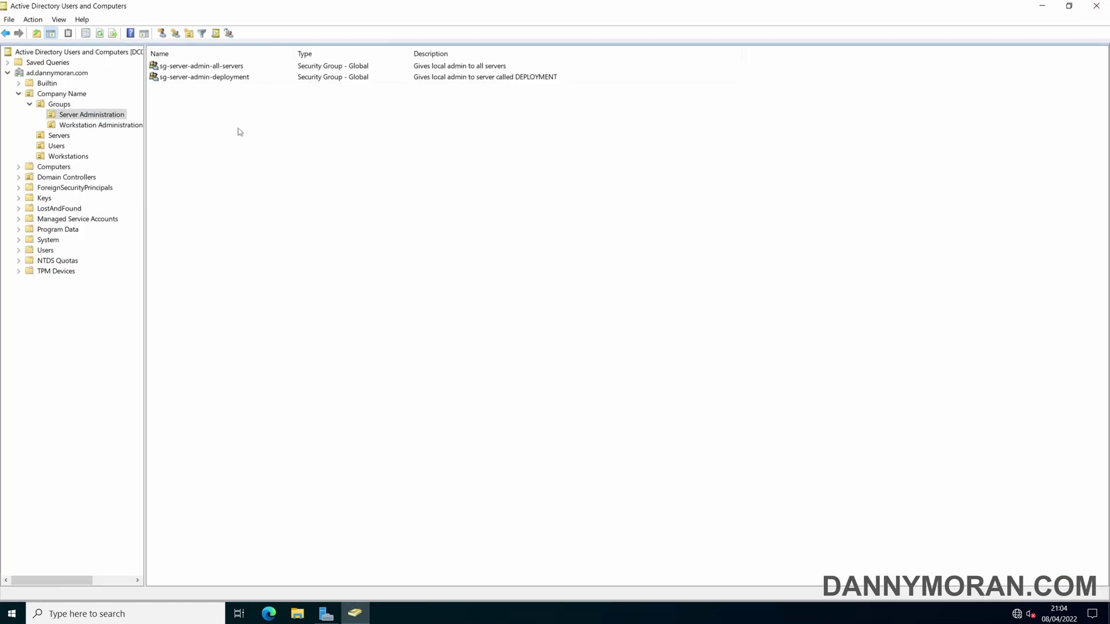